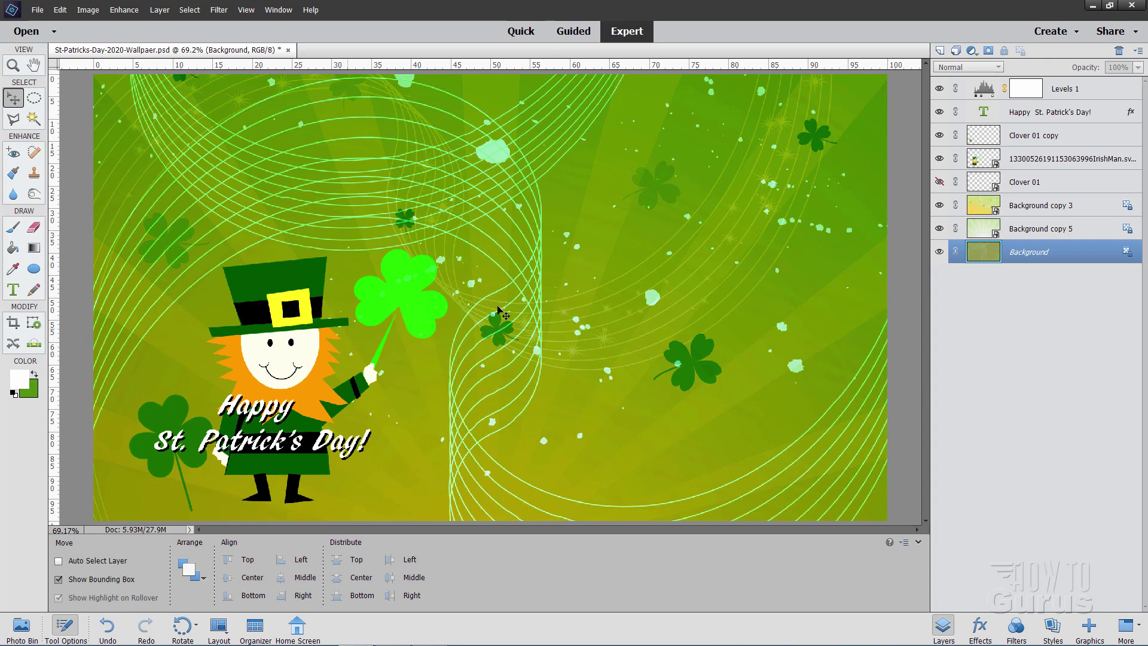
Hide and reshow the leprechaun layer twice, then close the wallpaper without saving.
click(939, 159)
click(939, 158)
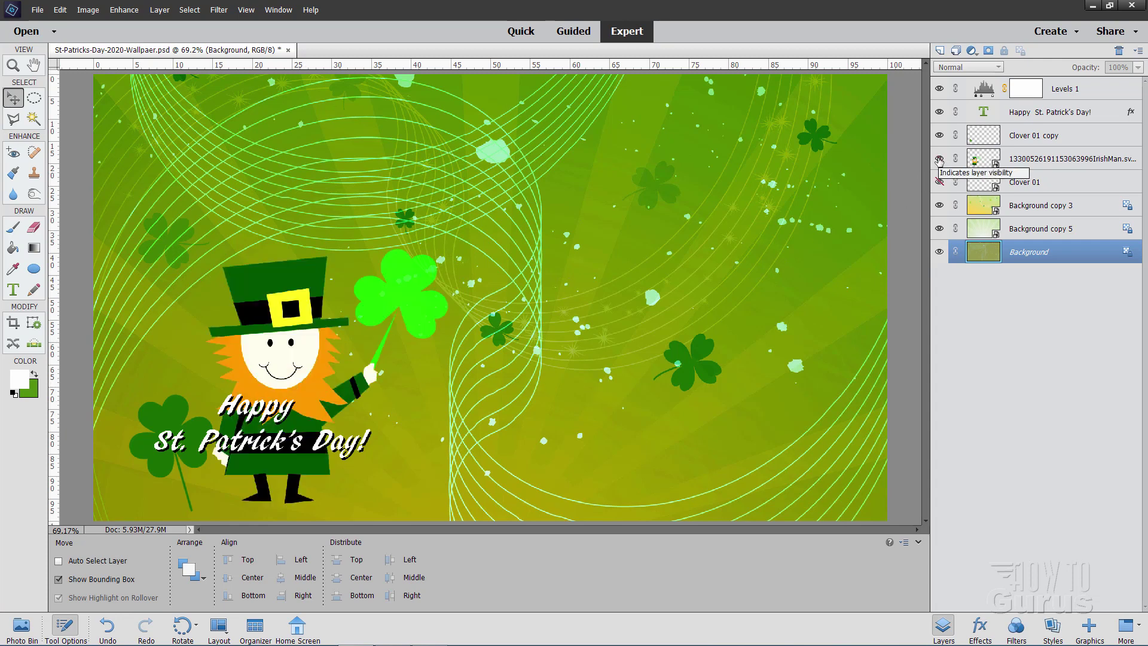
click(939, 159)
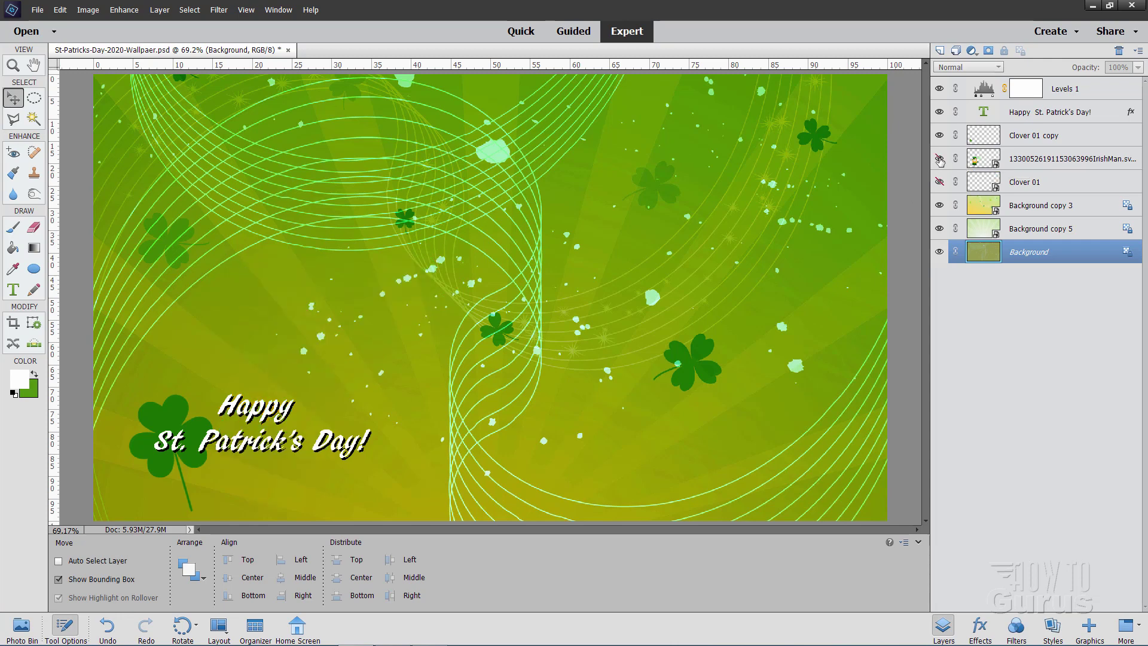
click(939, 158)
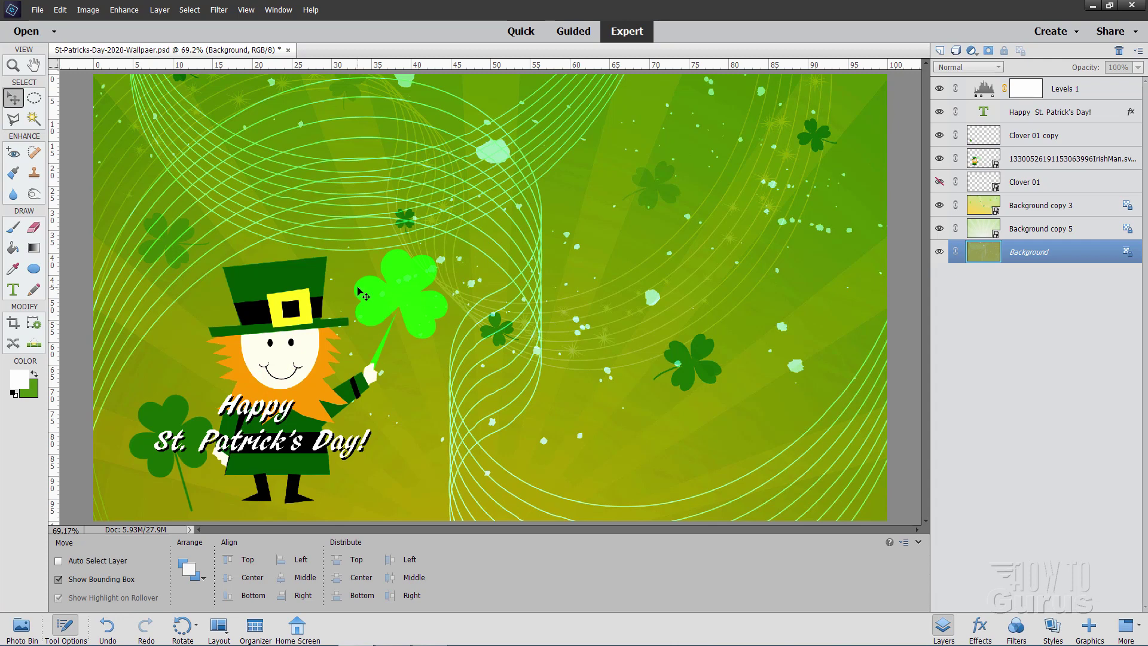
click(288, 50)
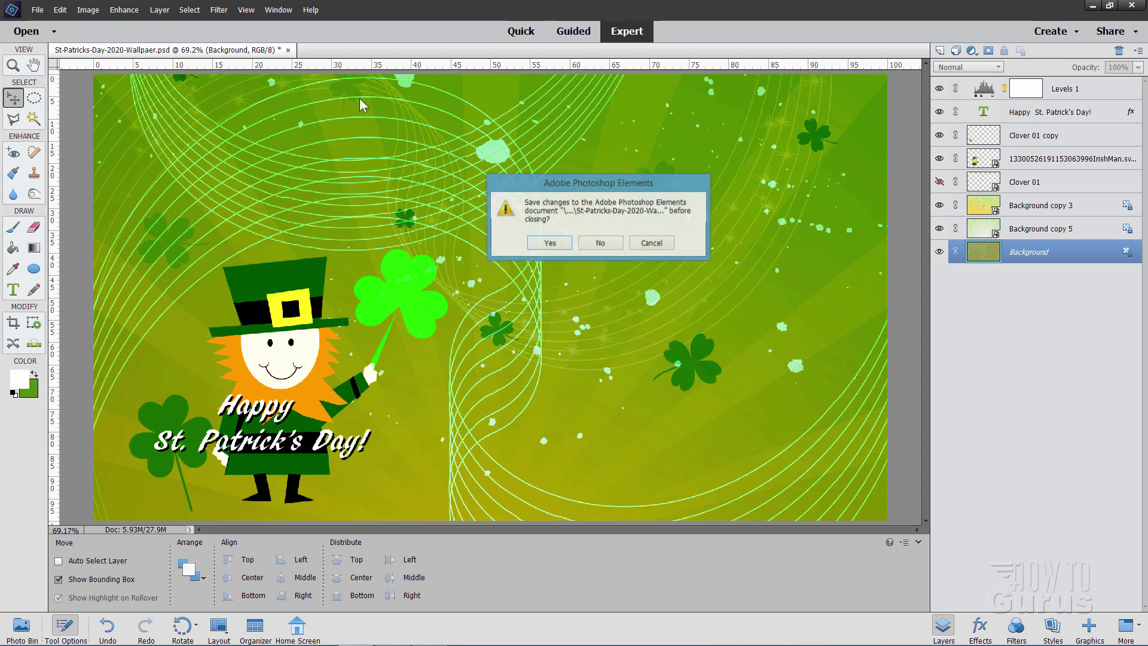
click(600, 243)
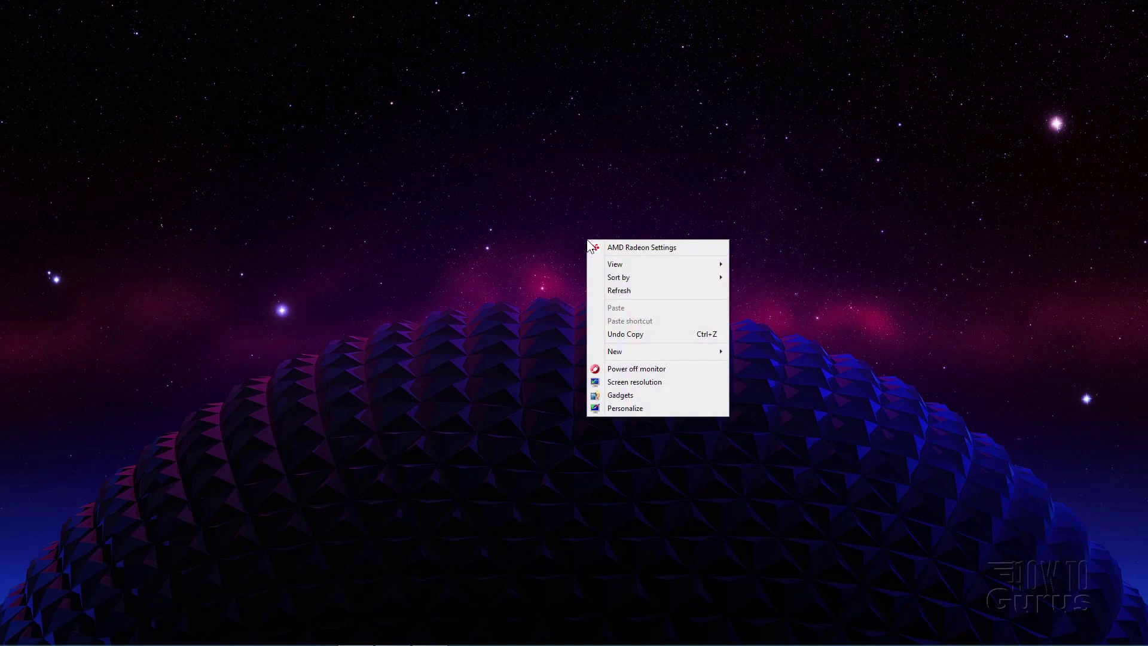
Open the Windows Screen resolution settings to confirm the 1920 × 1080 display.
click(645, 389)
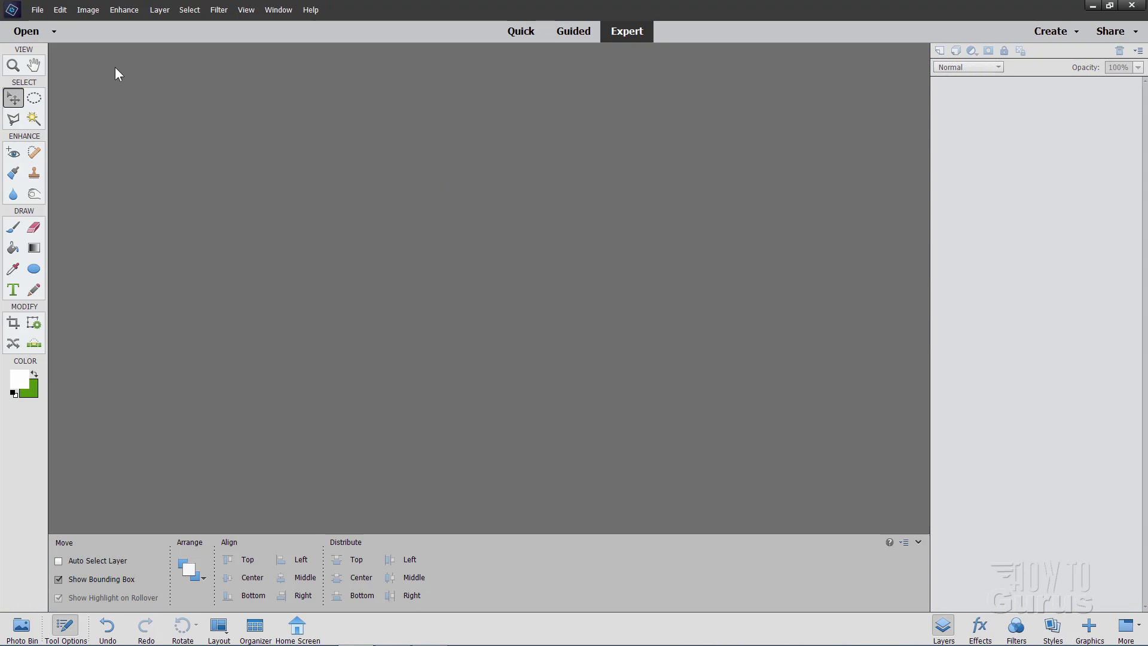
Create a new blank file with document type Web and size Web (1920x1080).
click(37, 10)
mouse_move(54, 25)
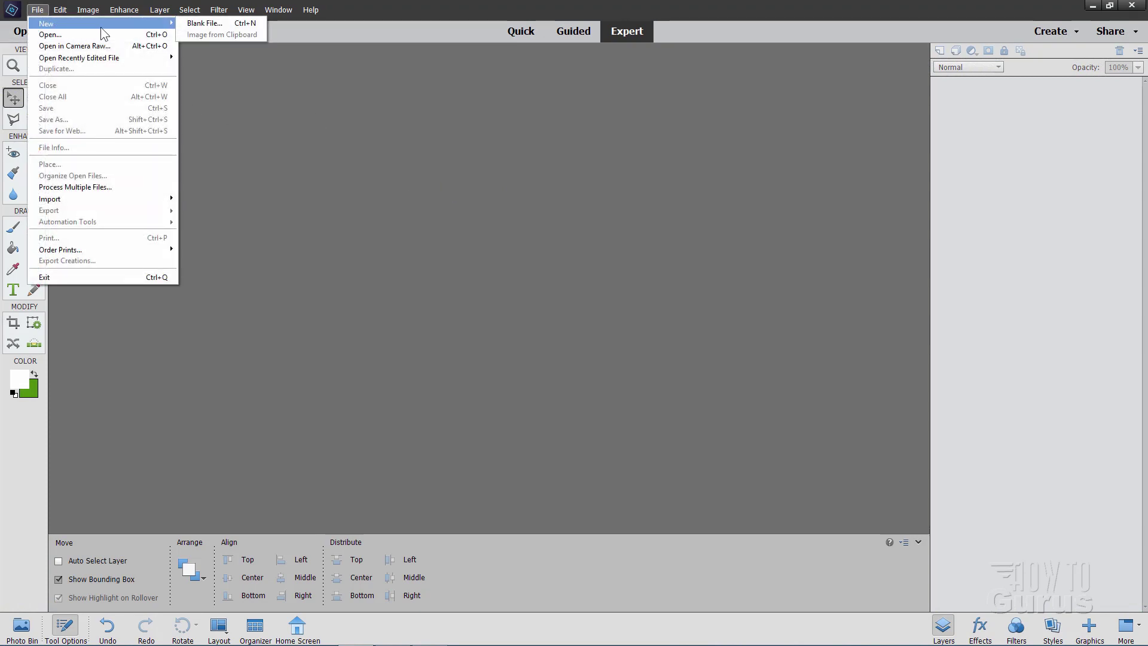
click(189, 24)
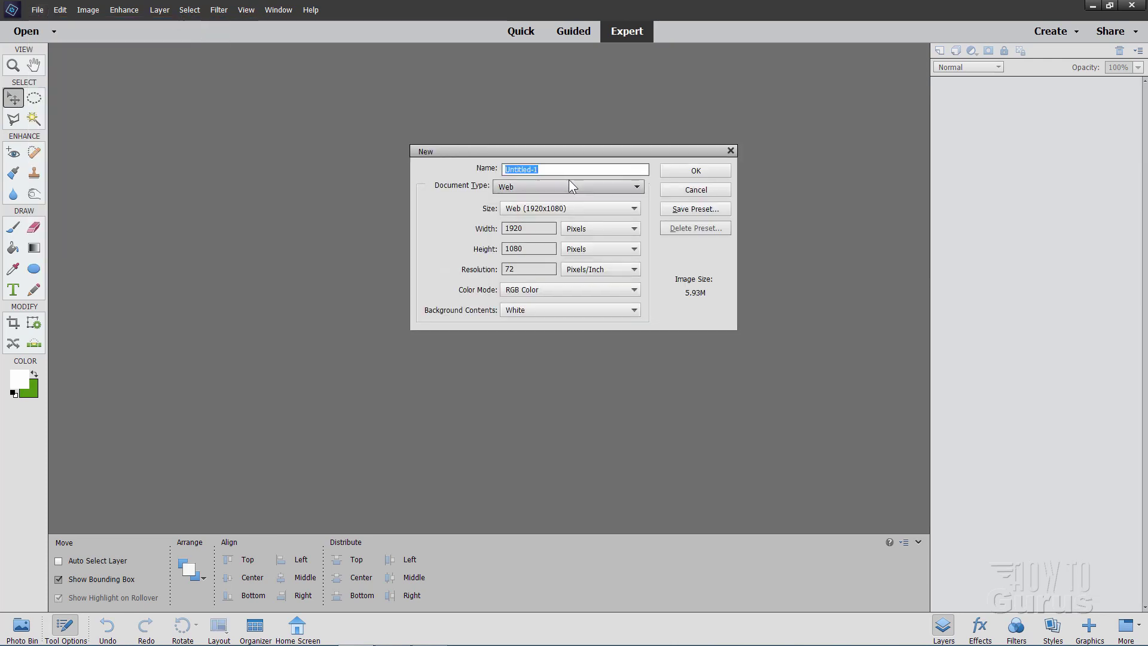
click(532, 186)
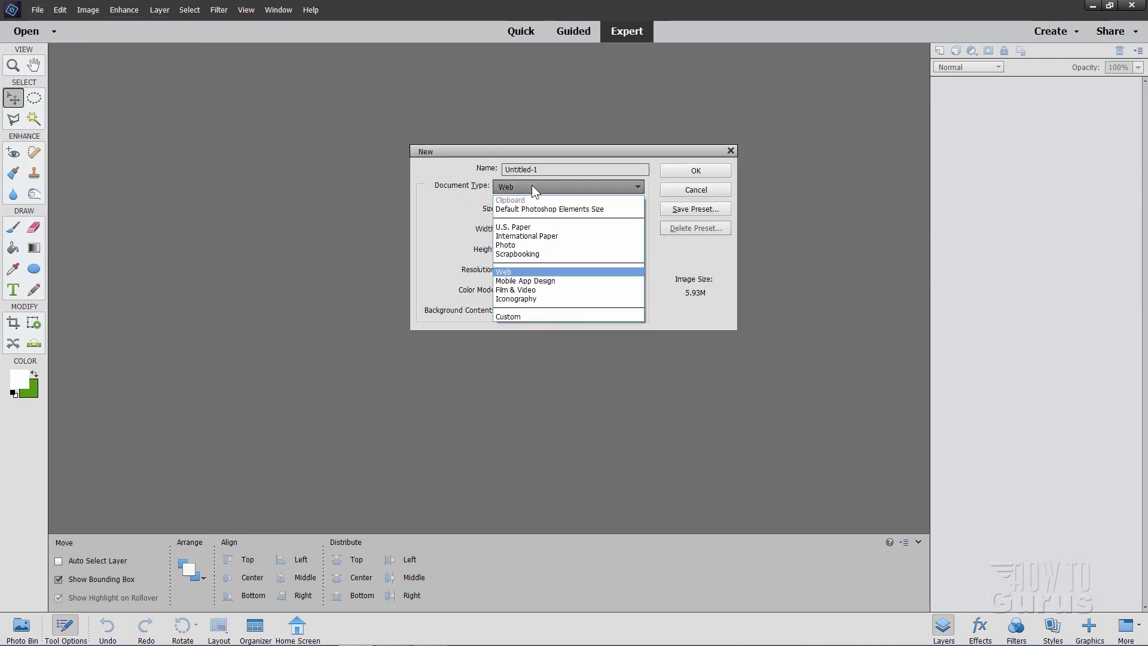
click(519, 209)
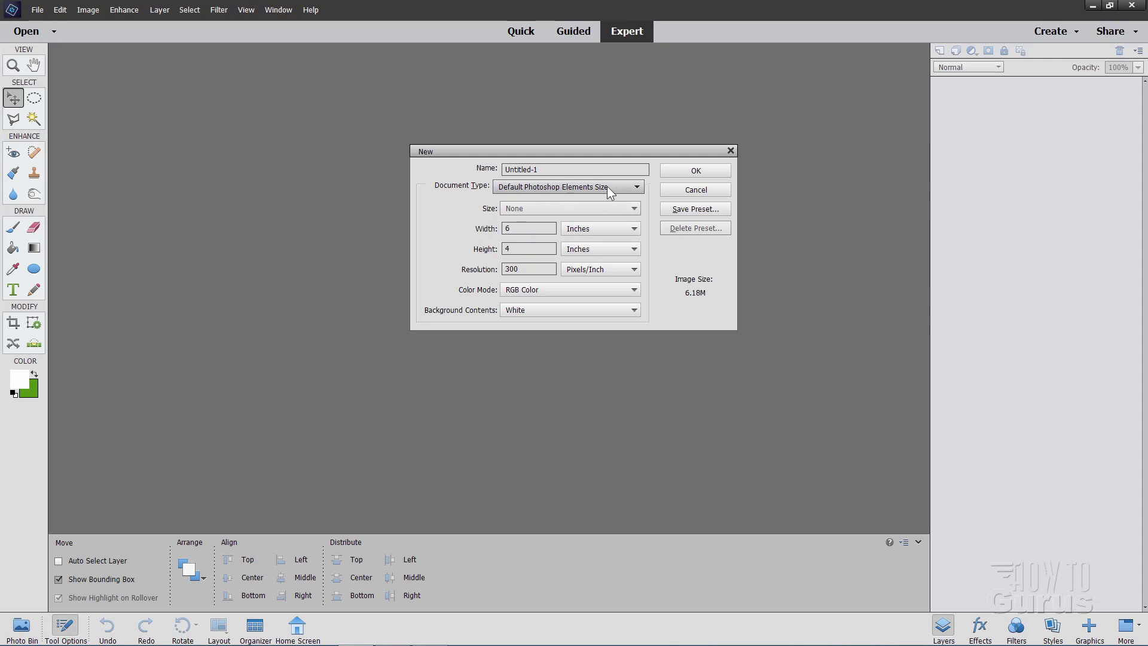
click(525, 188)
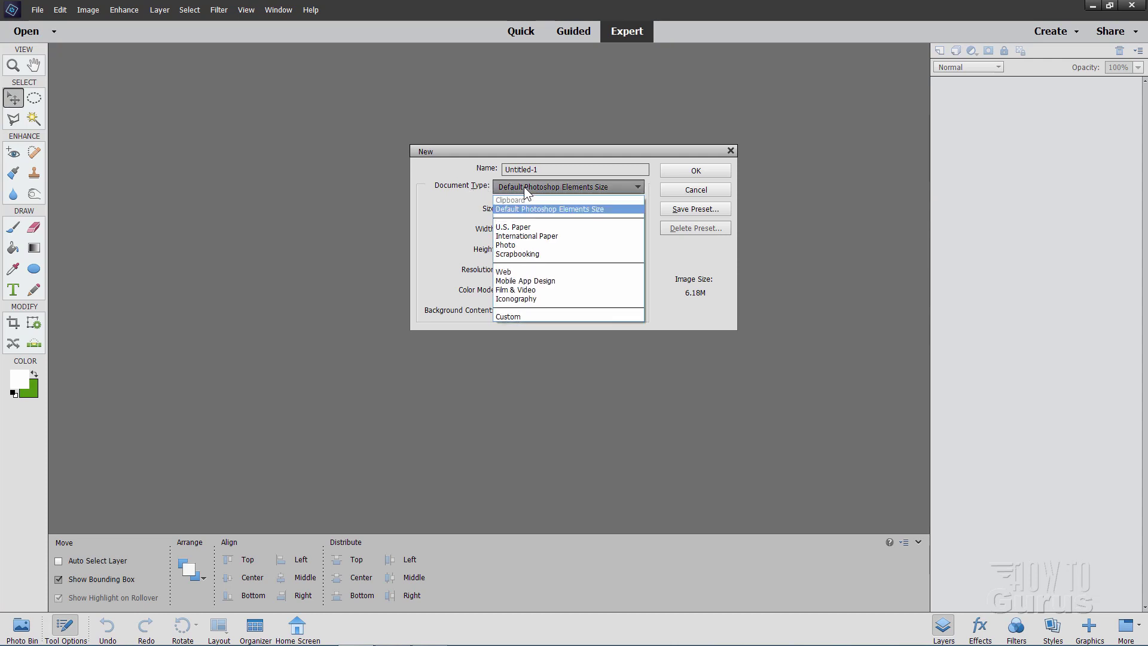
click(508, 272)
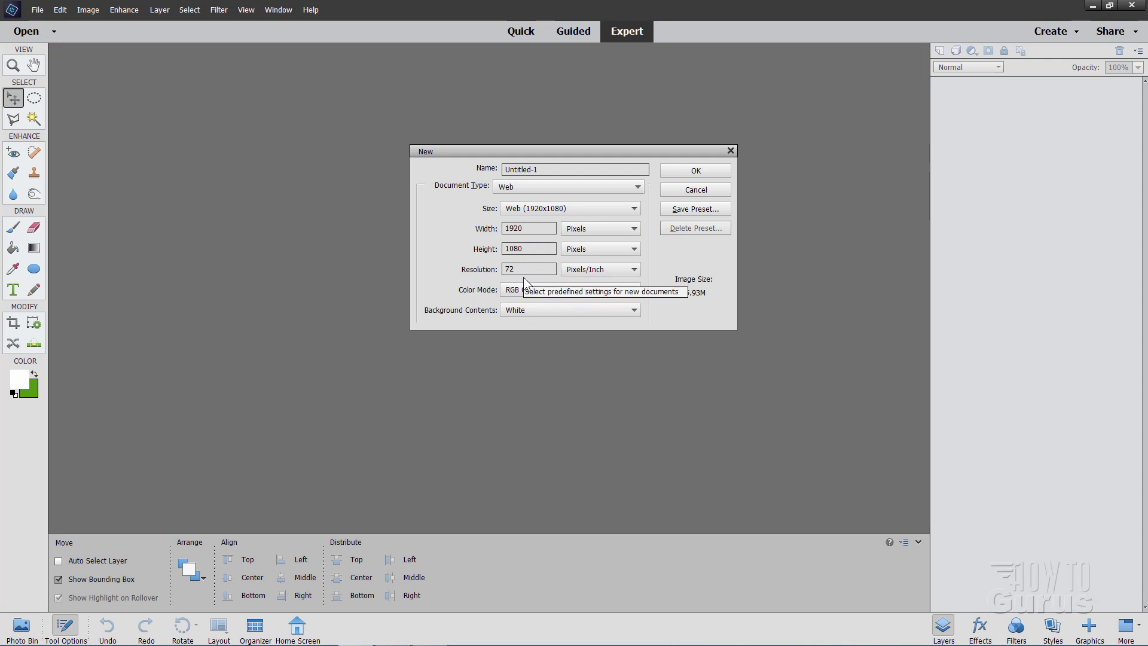
click(546, 206)
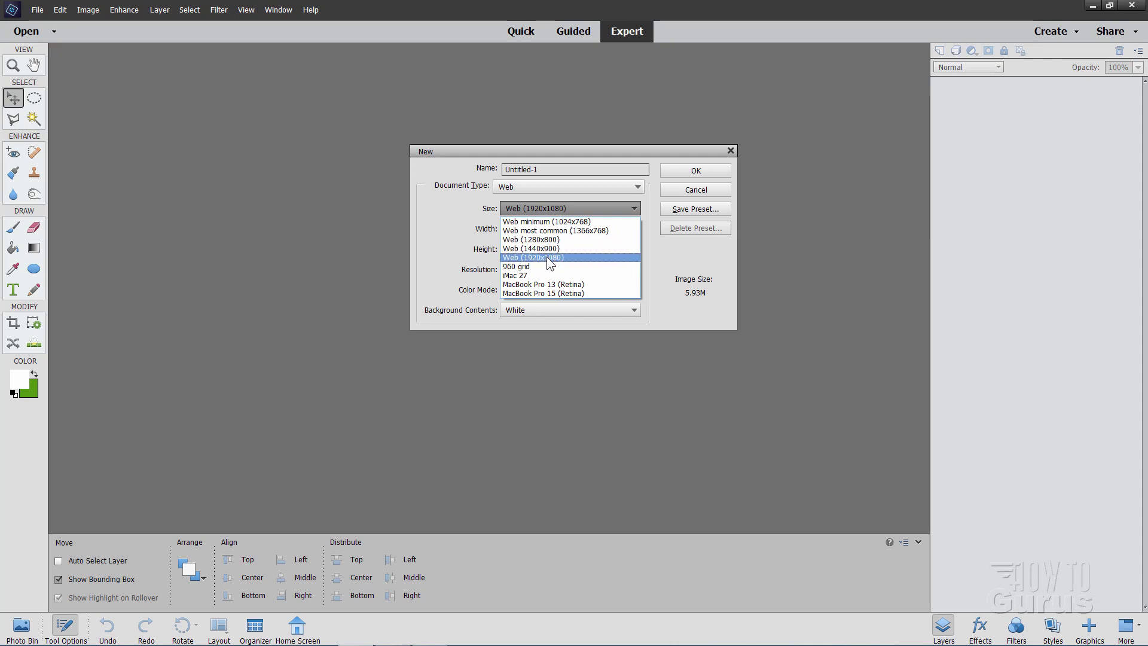
click(546, 257)
click(695, 170)
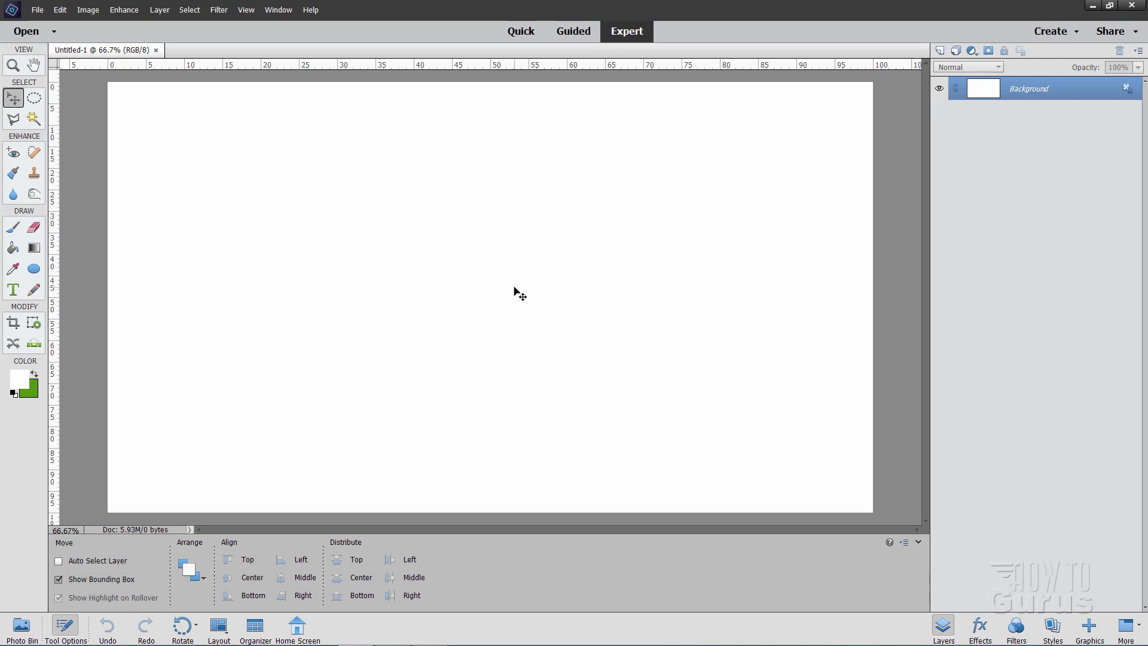
click(40, 10)
mouse_move(52, 23)
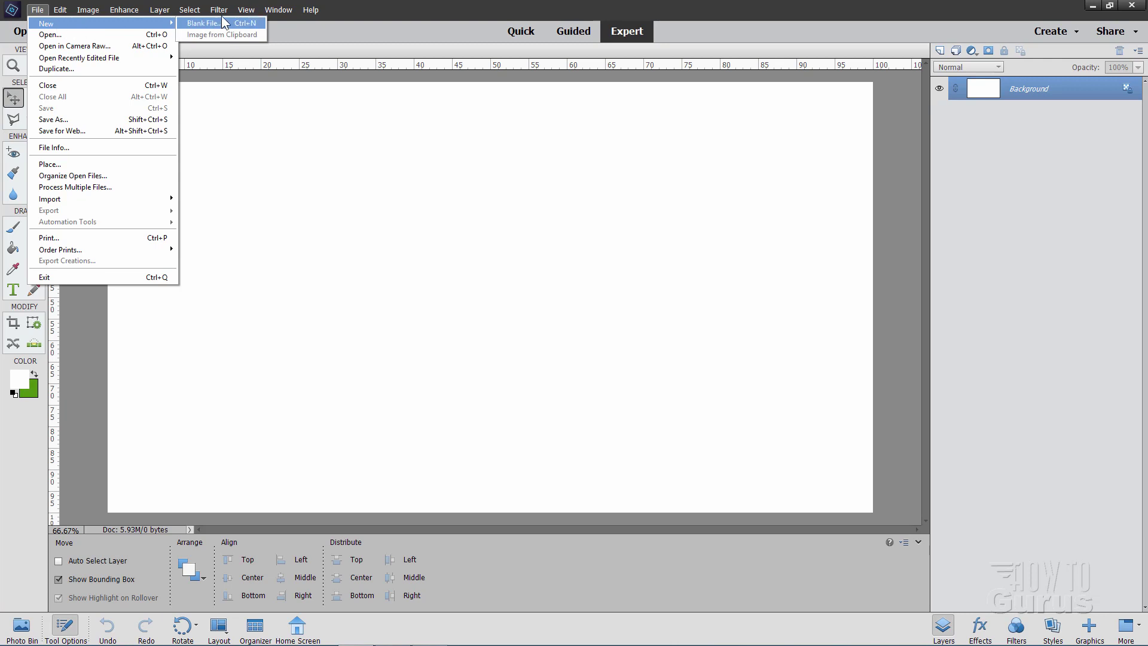
click(221, 21)
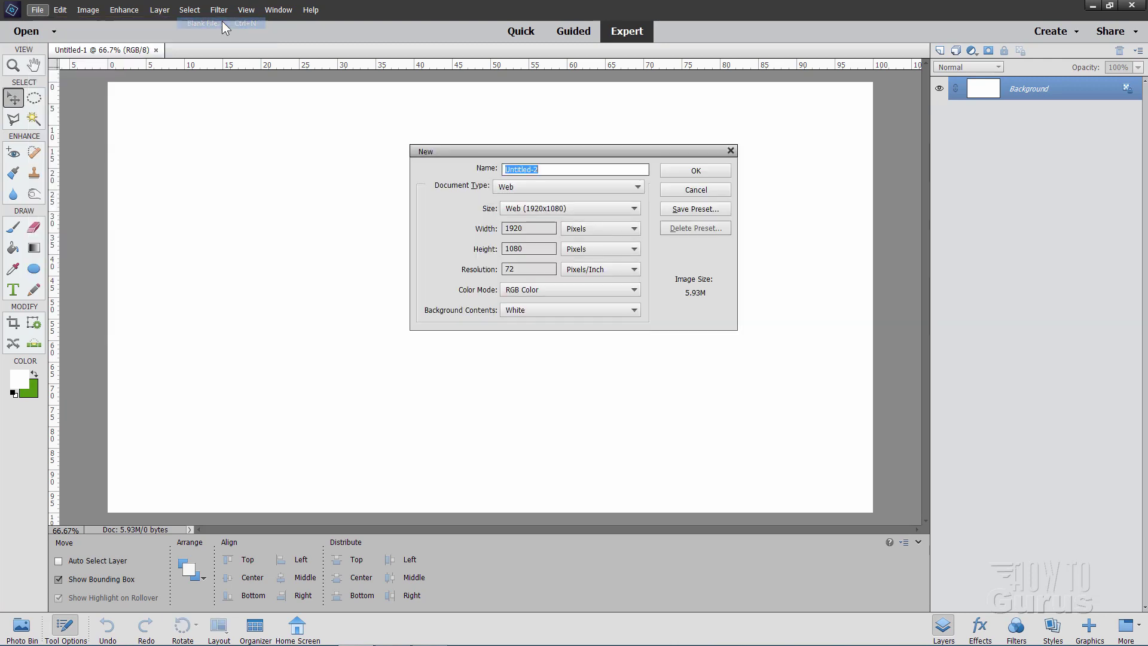
click(539, 186)
click(542, 208)
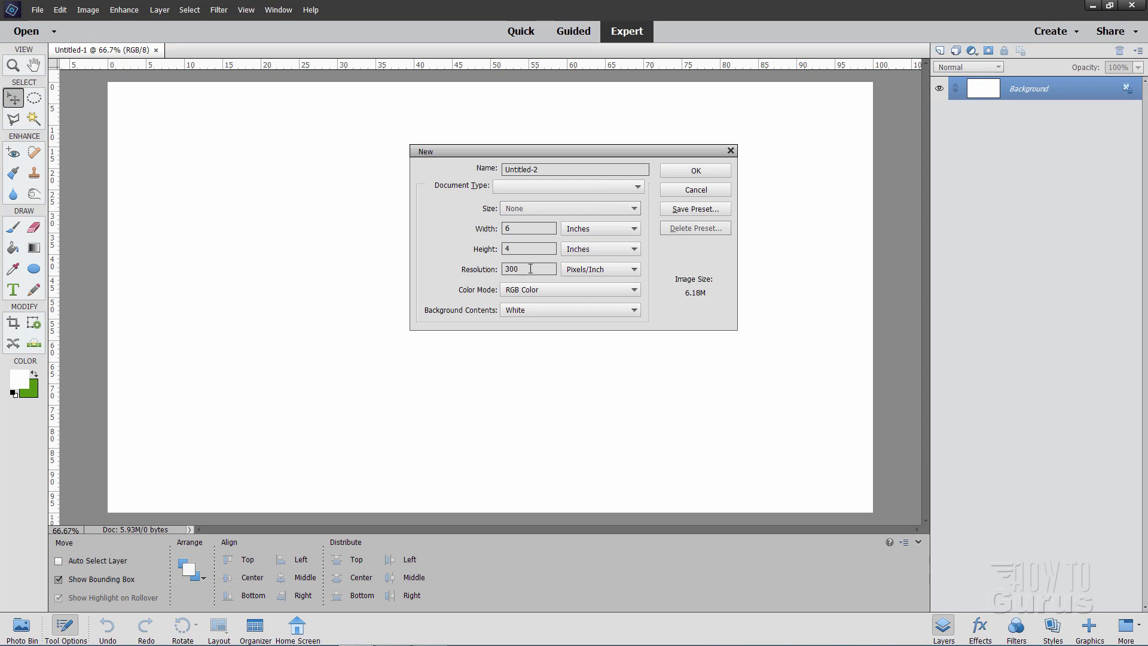
click(503, 269)
click(524, 269)
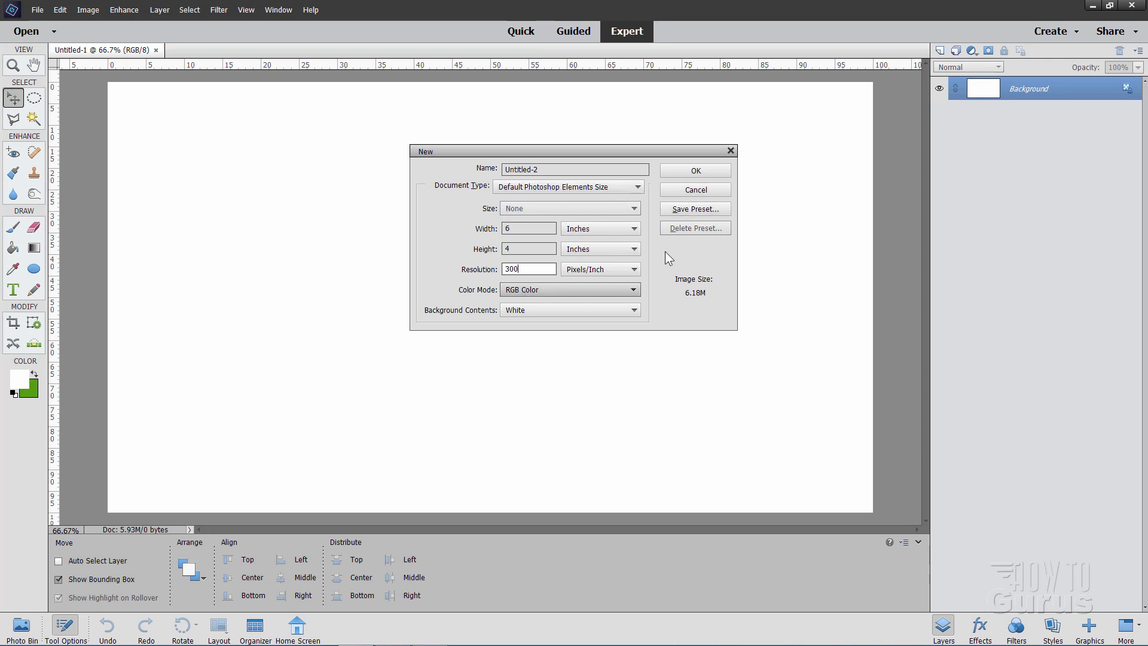
click(690, 191)
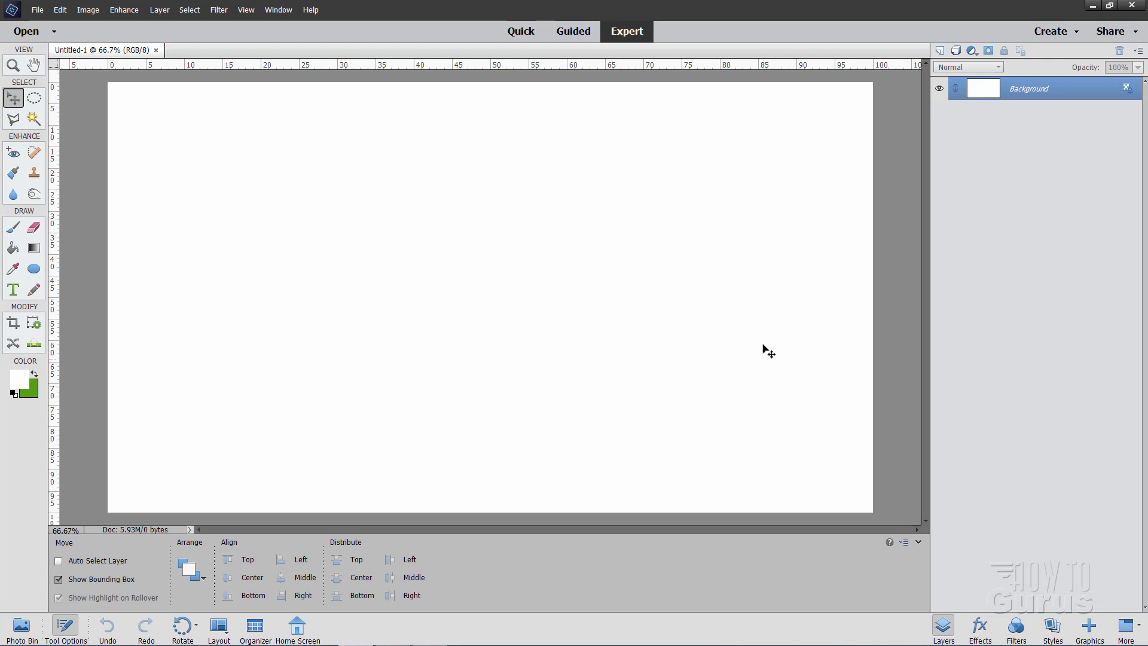
Apply the Clover Stream image from the Graphics Backgrounds library to the canvas.
click(1089, 626)
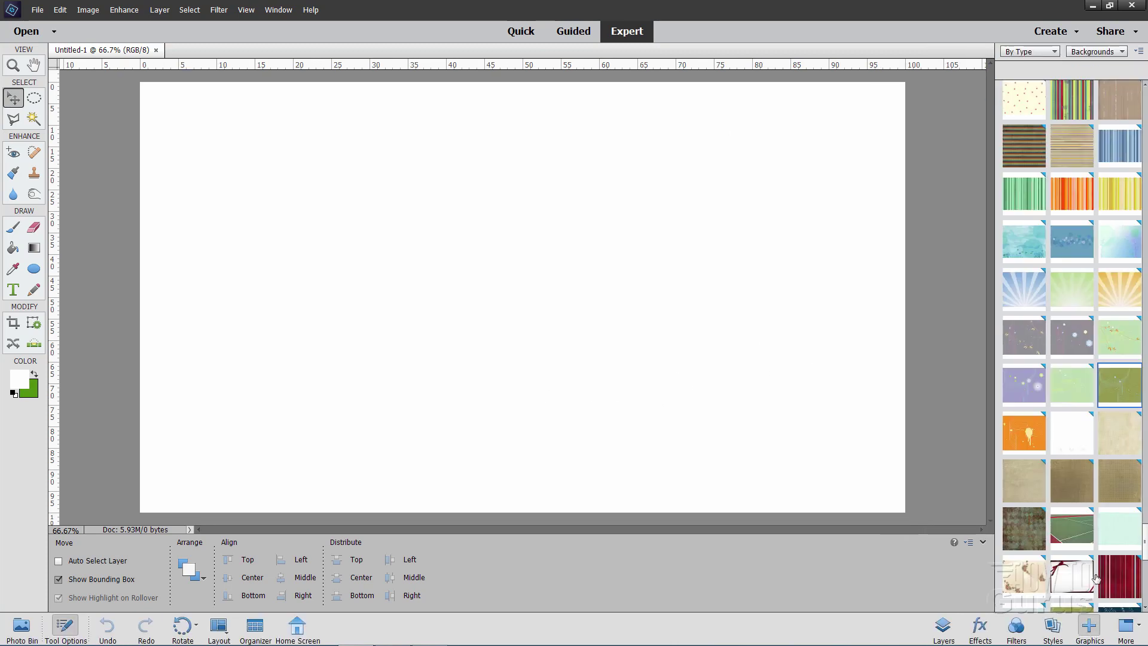
click(1098, 55)
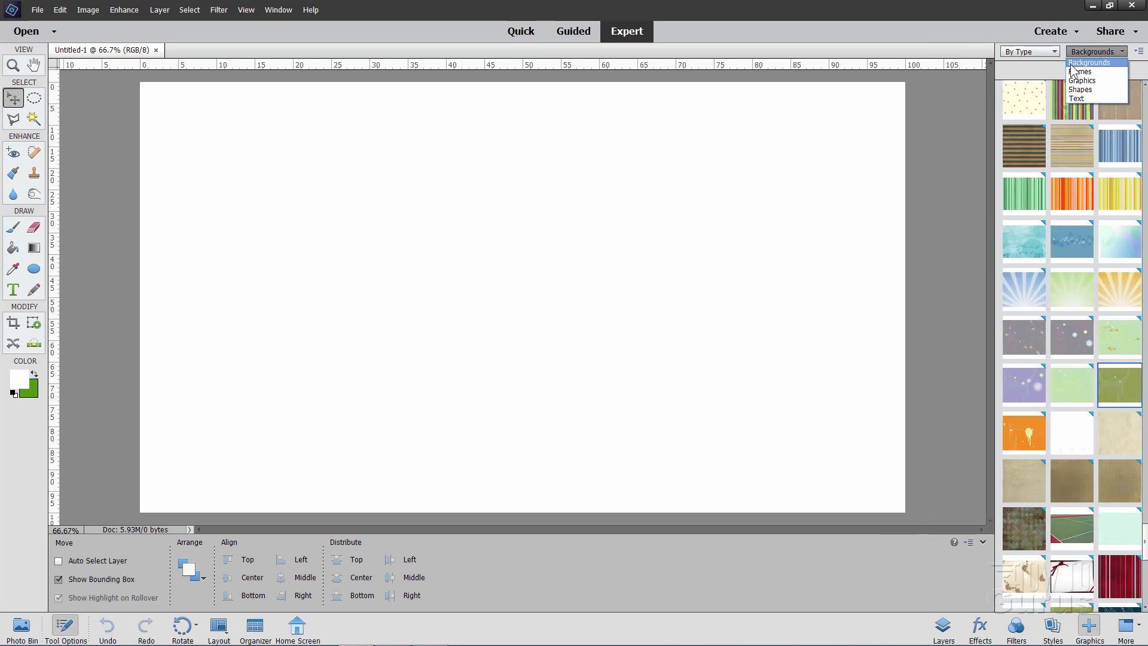
click(1094, 69)
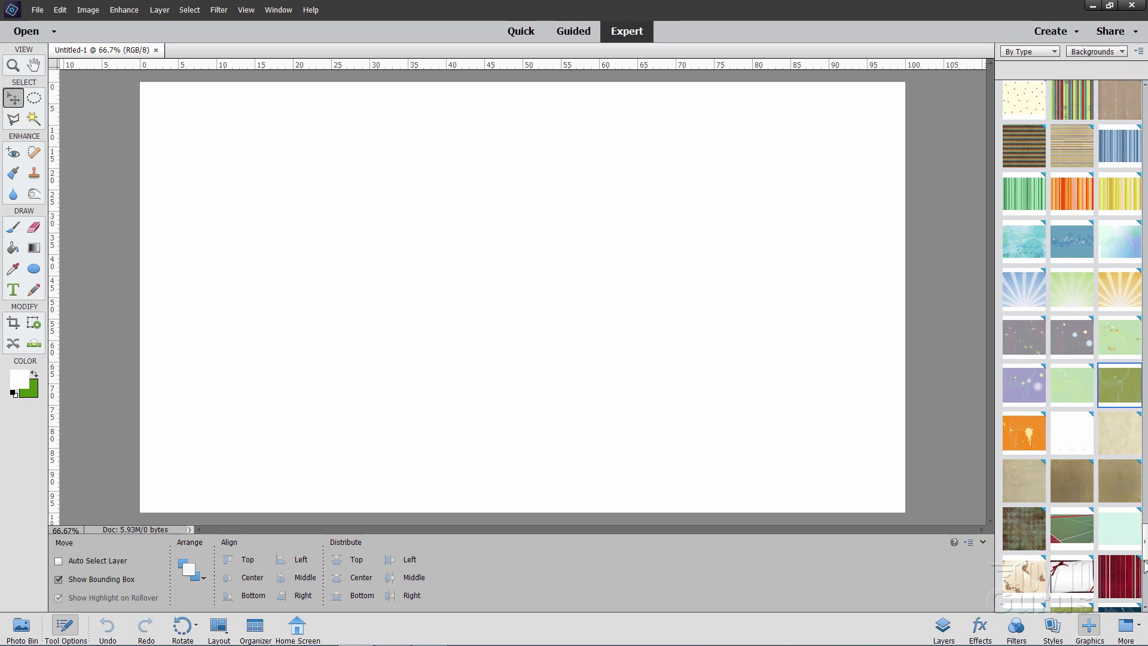
drag(1145, 541, 1143, 102)
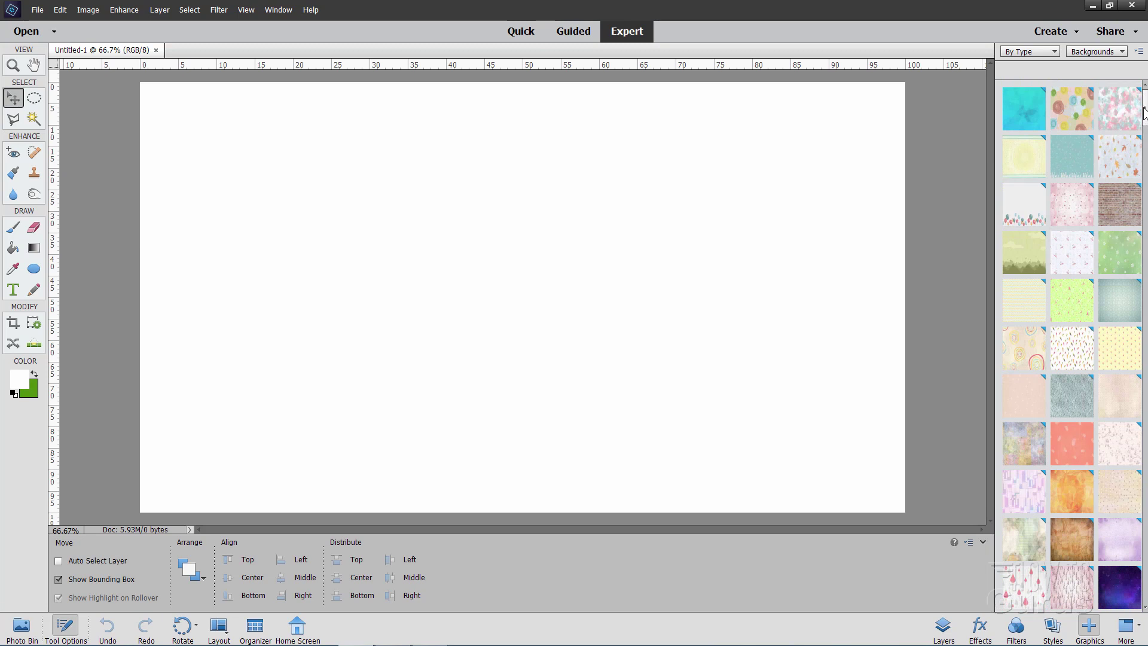
drag(1145, 114, 1145, 252)
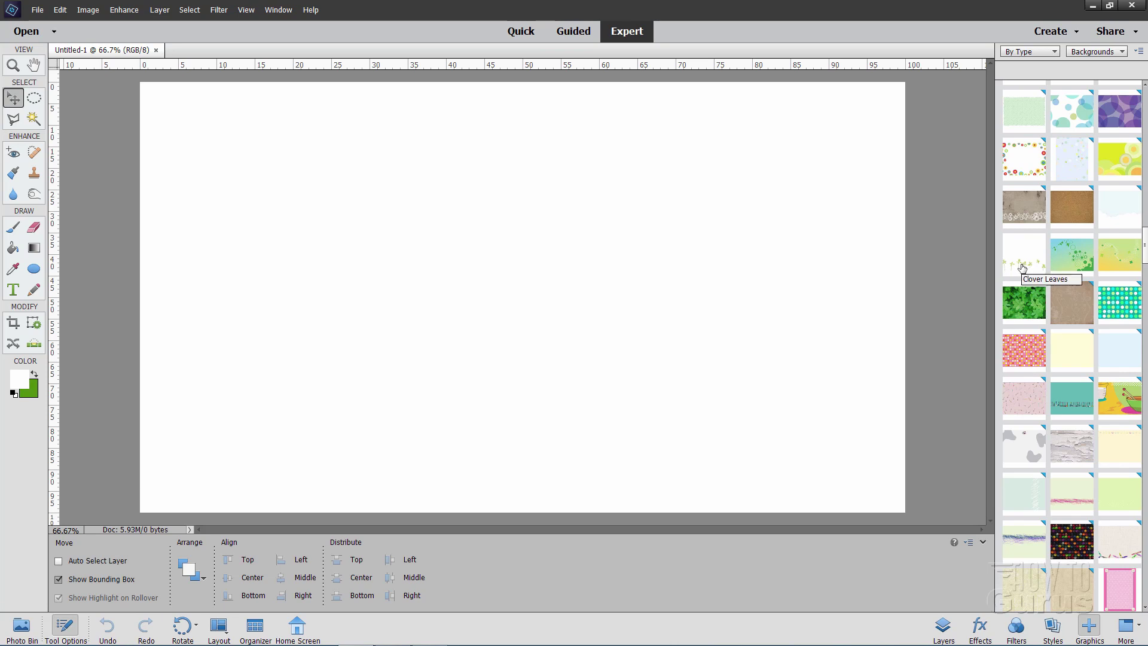
double_click(1116, 261)
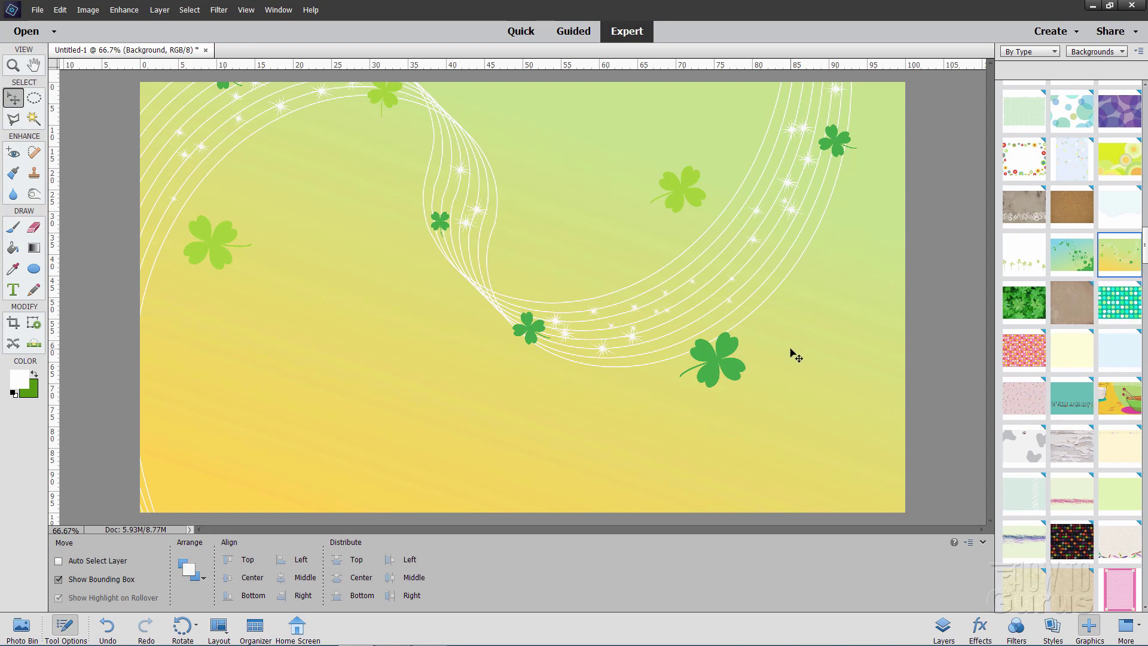
Duplicate the clover Background layer, hide the copy, and browse the Backgrounds library.
click(945, 629)
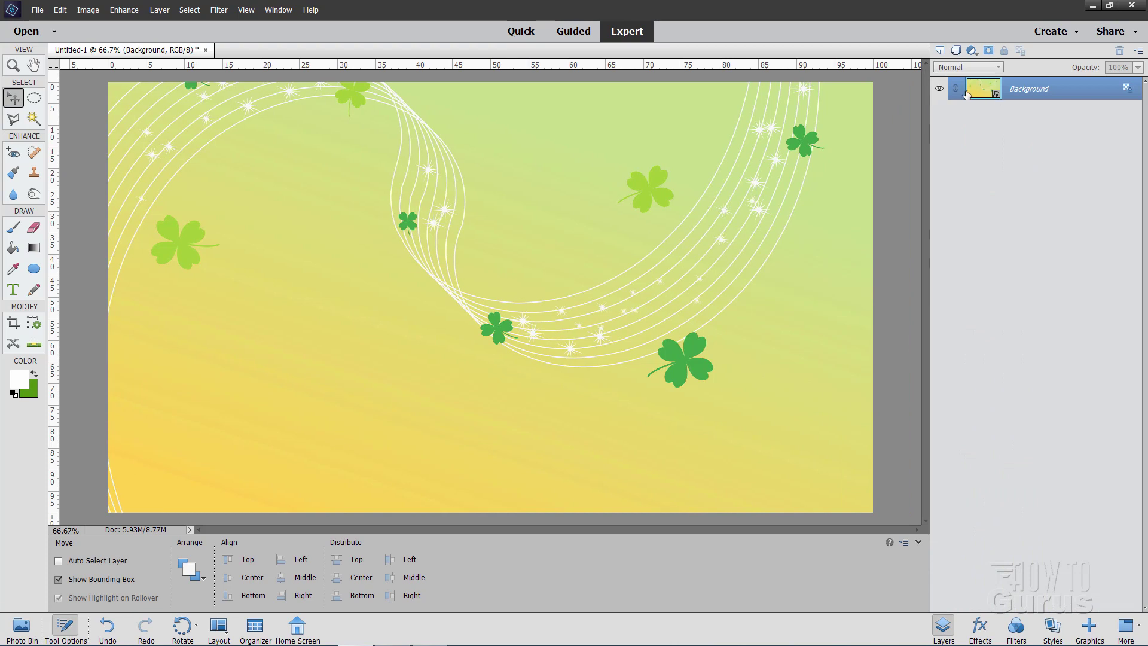
right_click(1020, 95)
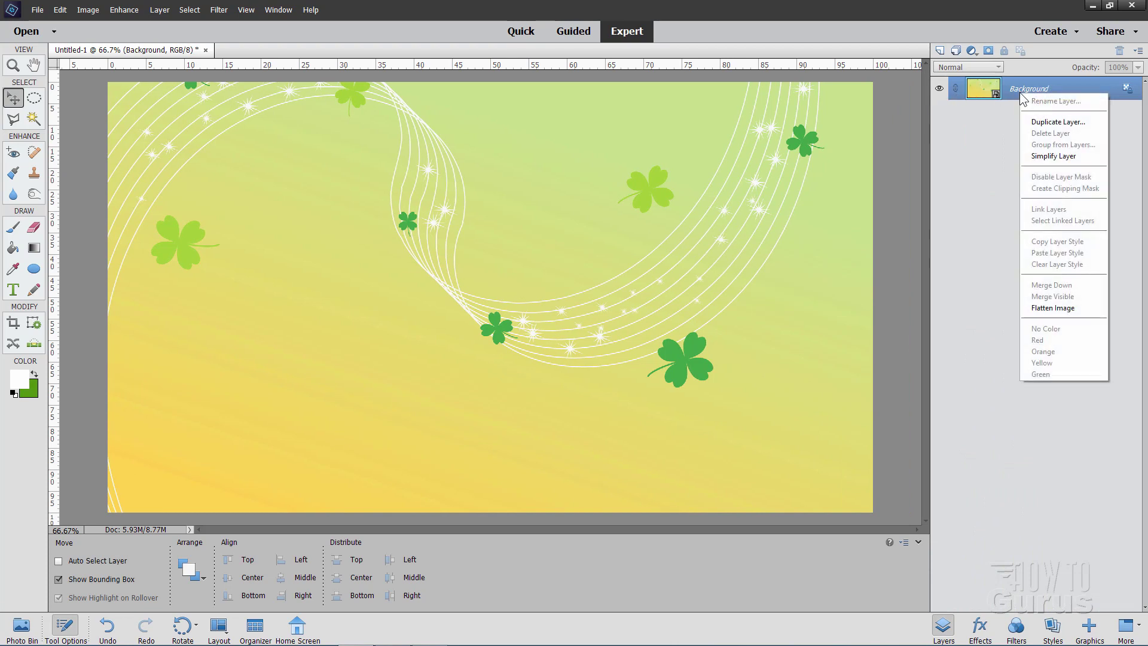
click(1042, 118)
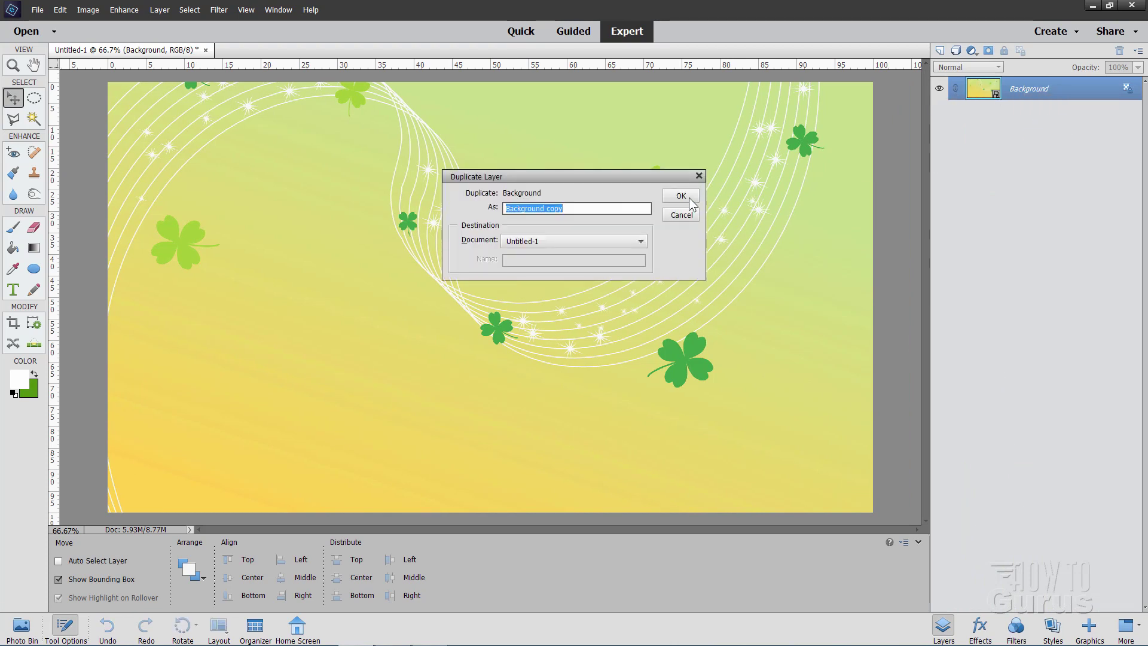
click(686, 196)
click(939, 88)
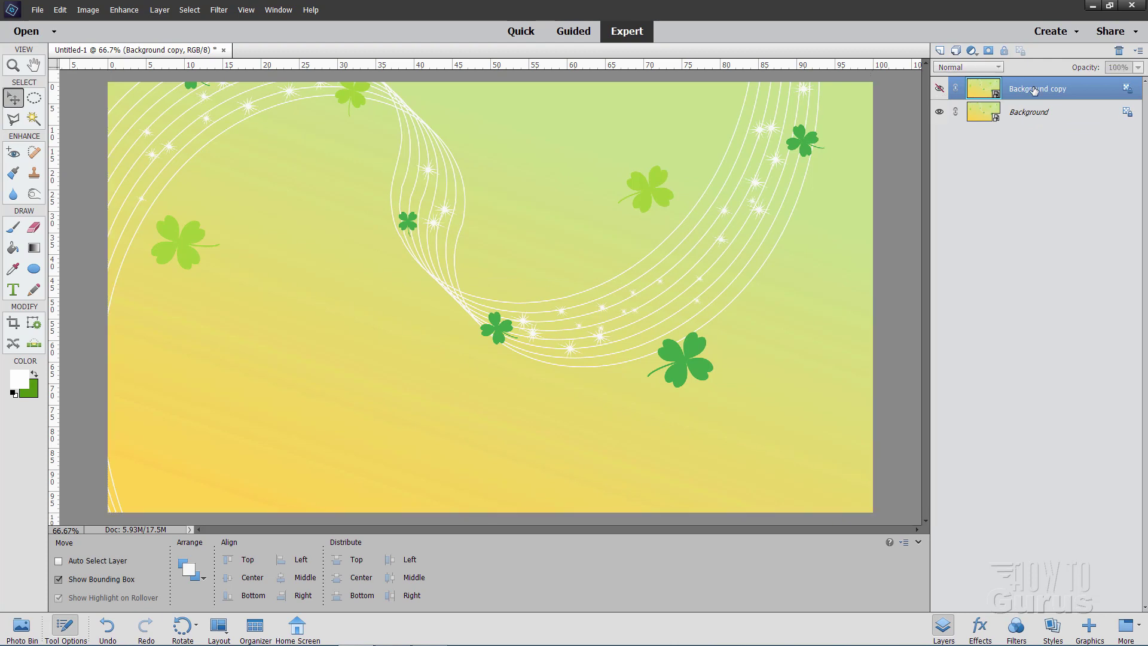
click(1089, 626)
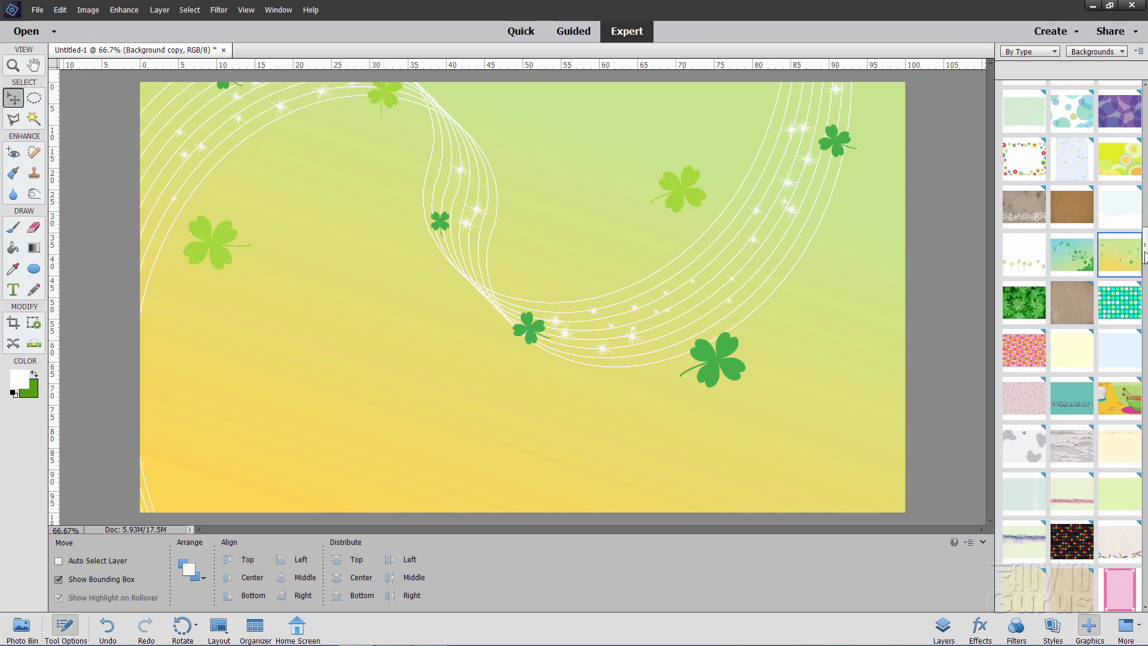
drag(1144, 258, 1145, 541)
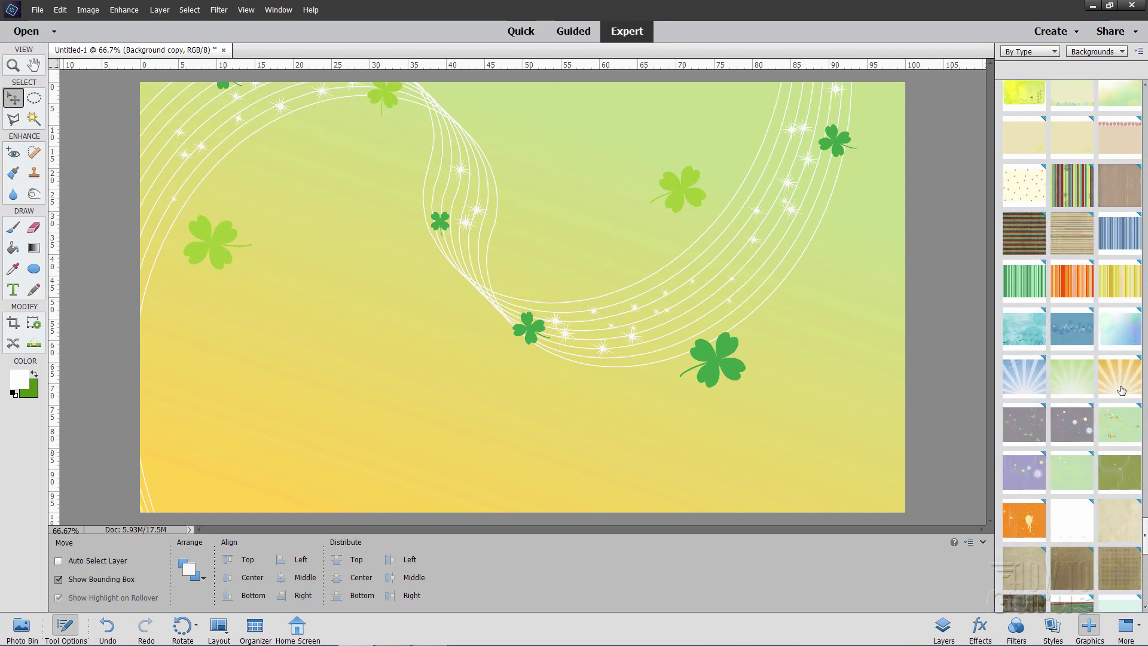
Fill the Background layer with Sunburst Green and duplicate it as Background copy 2.
double_click(1066, 379)
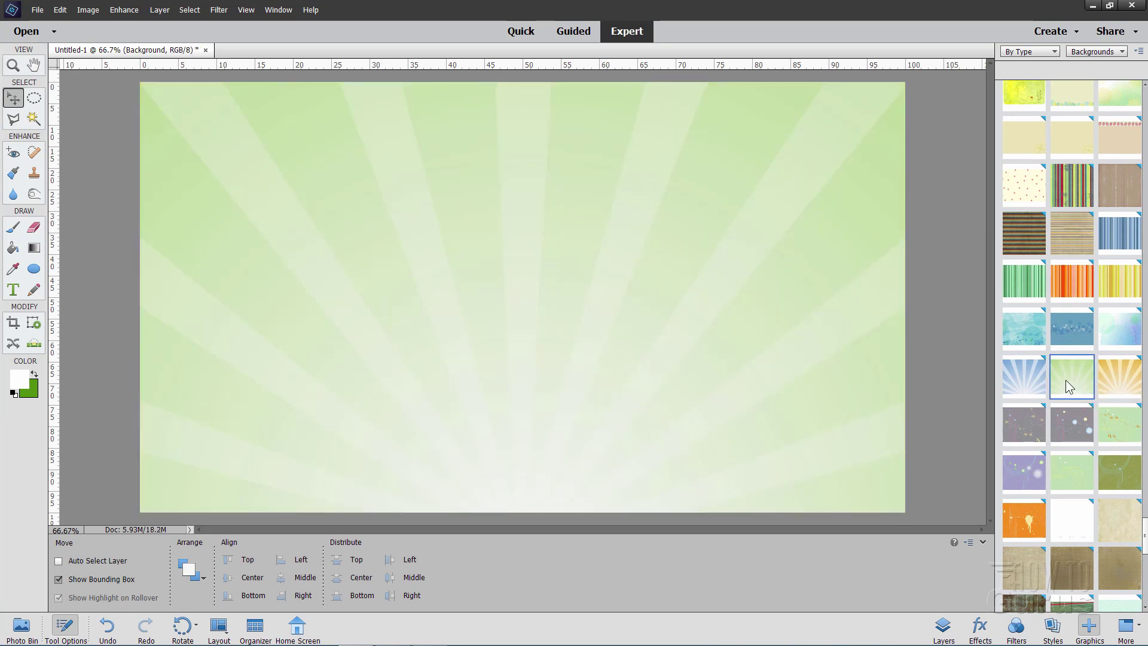
click(943, 627)
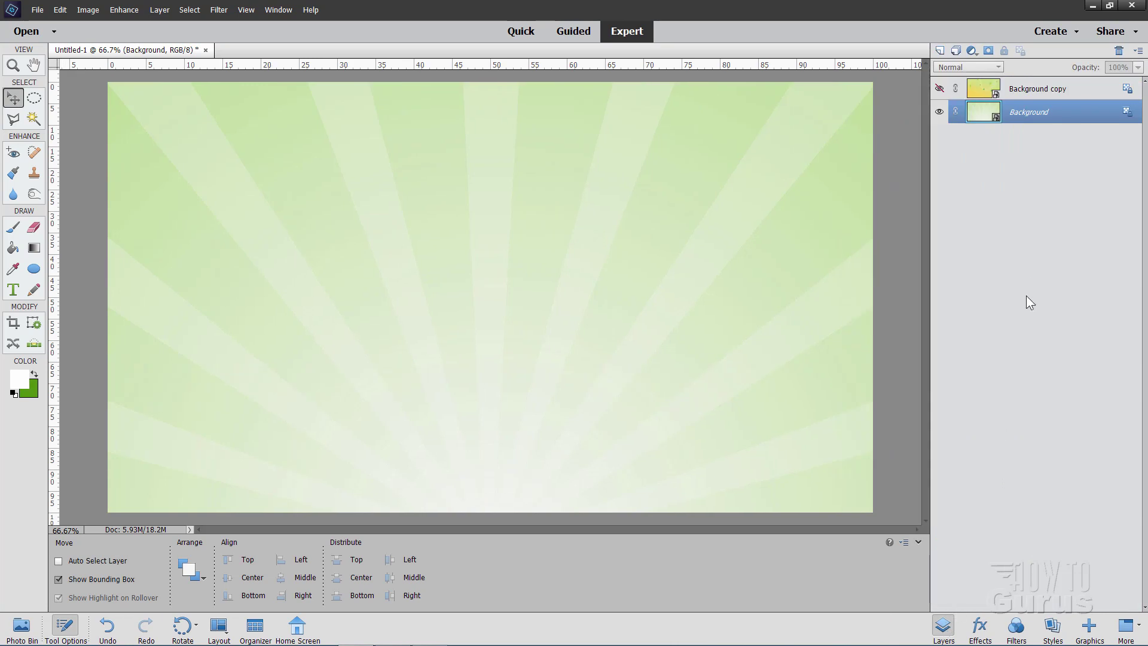
right_click(1028, 116)
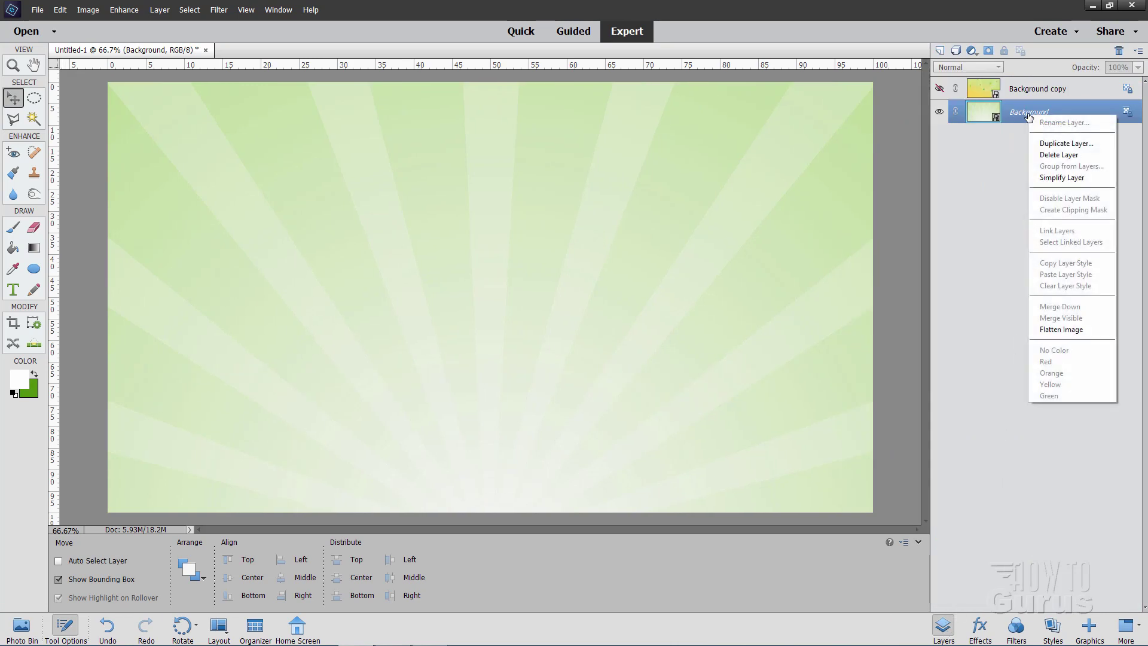
click(1049, 144)
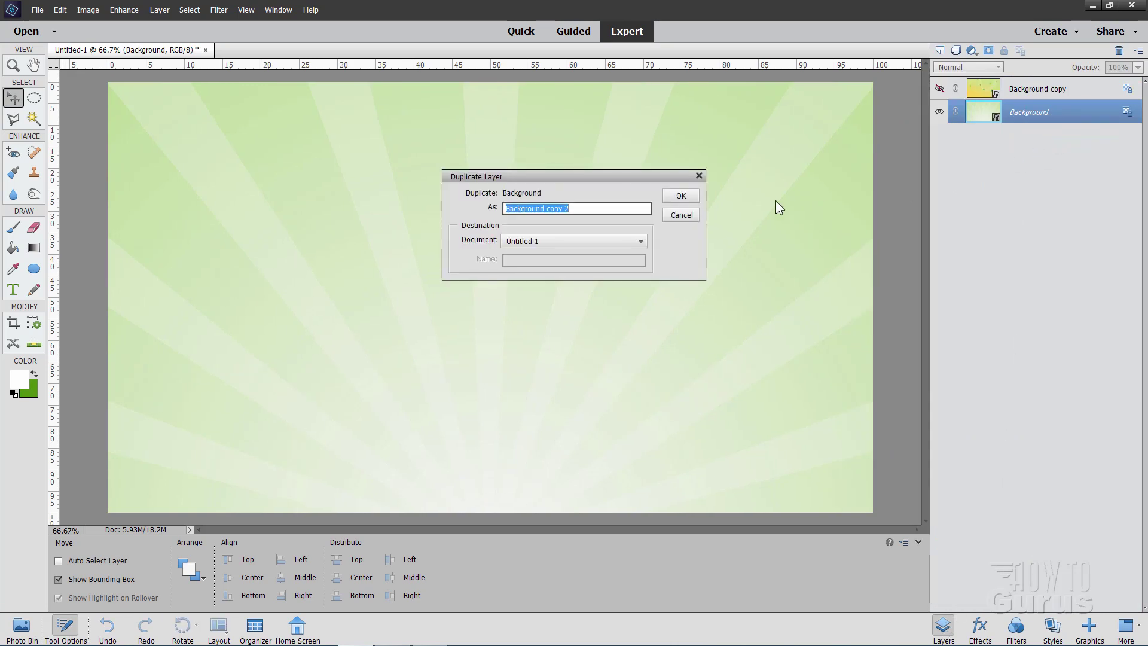
click(681, 196)
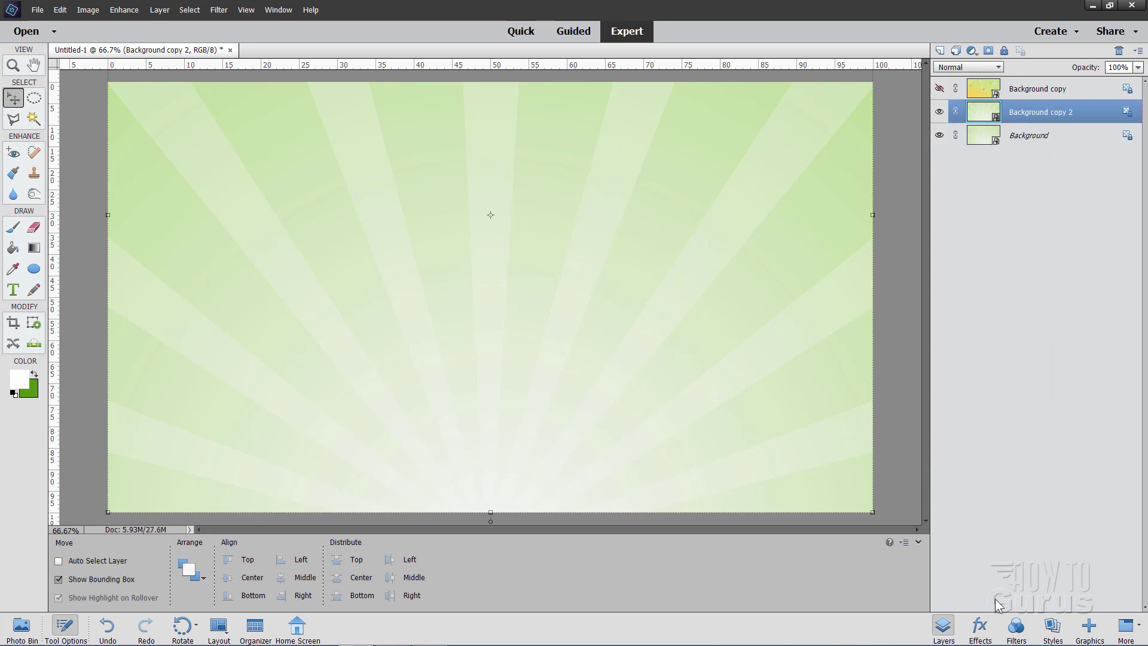
click(1088, 627)
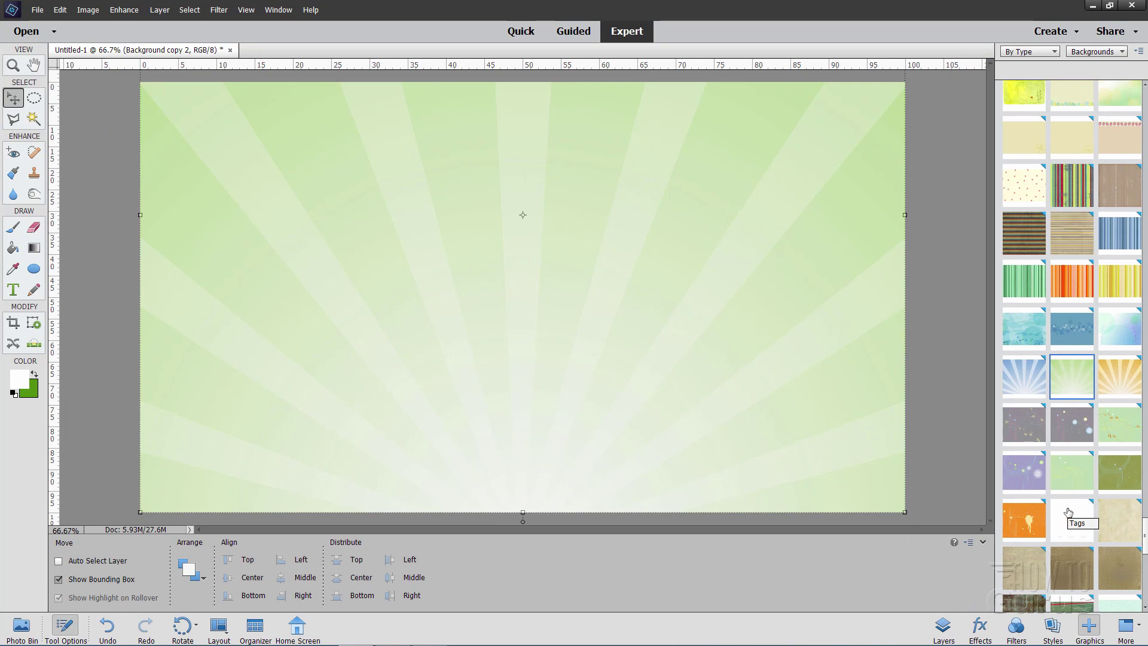
Fill the Background layer with Swoosh2 and make both copy layers visible.
double_click(1111, 468)
click(943, 626)
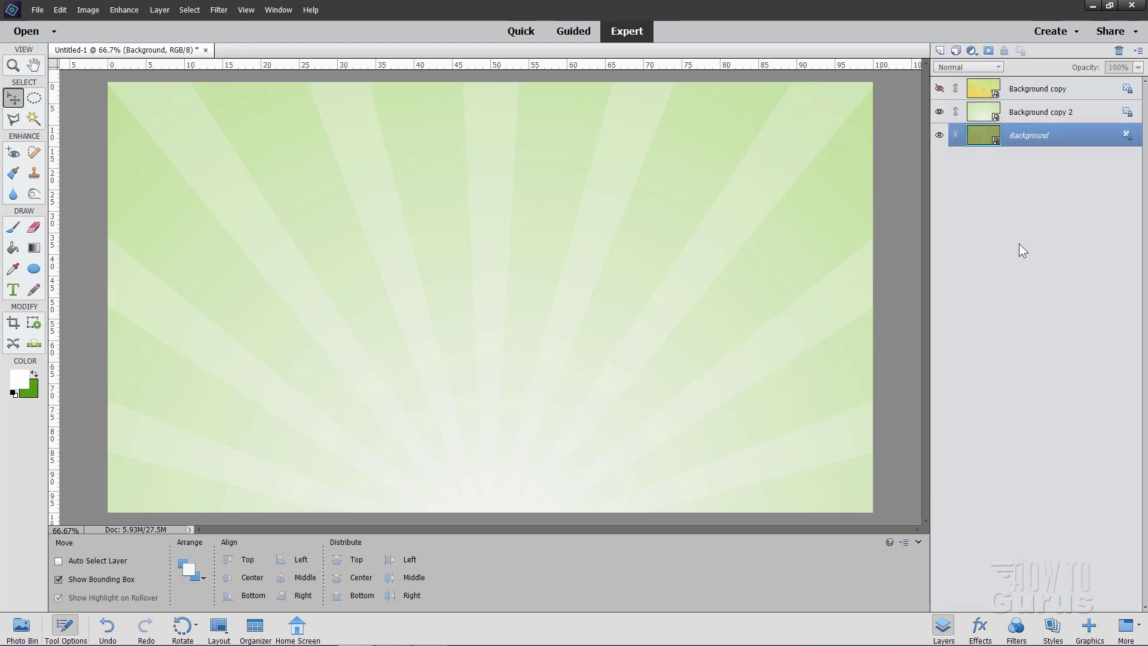
click(940, 112)
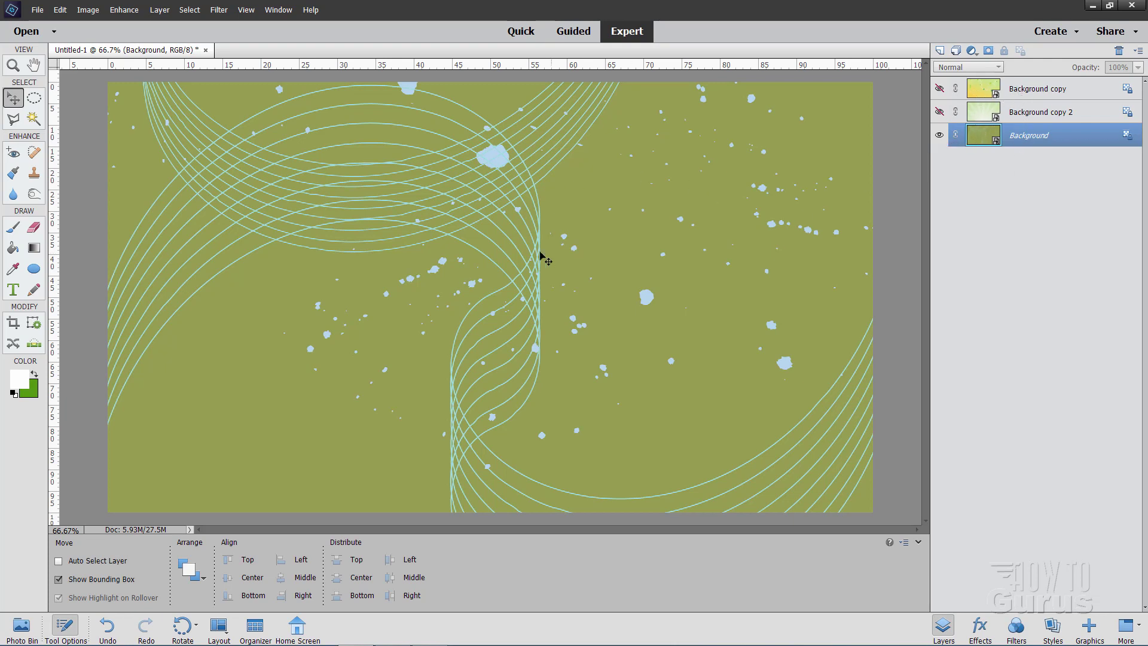
click(939, 111)
click(939, 88)
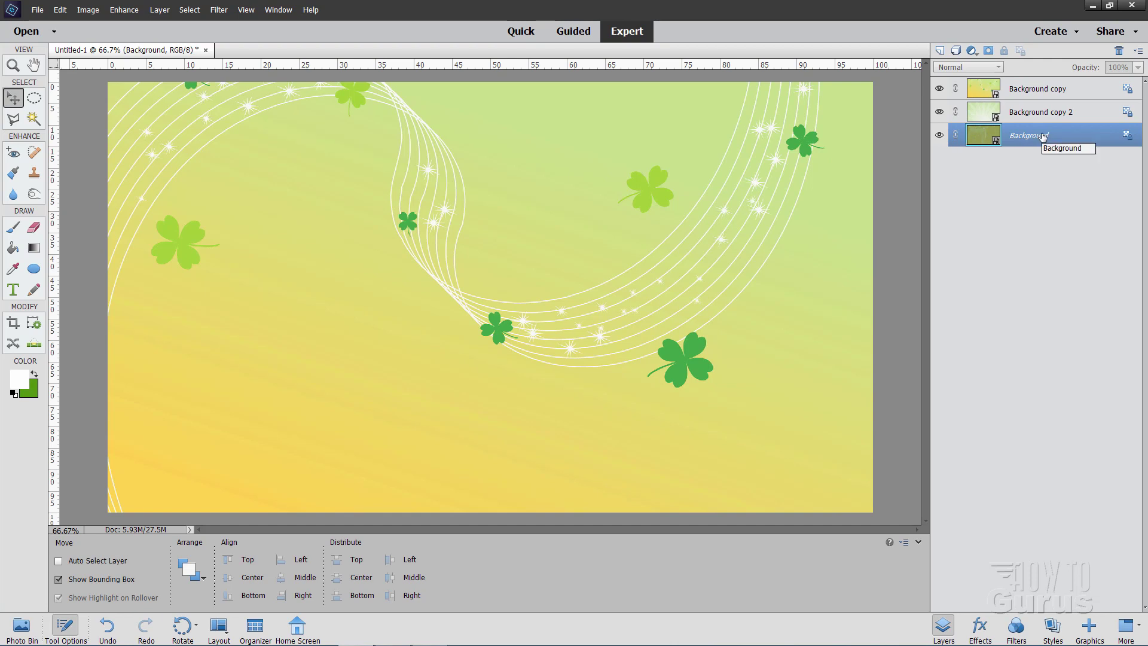
Rename Background copy to Clover Stream and set its blend mode to Soft Light.
click(1039, 88)
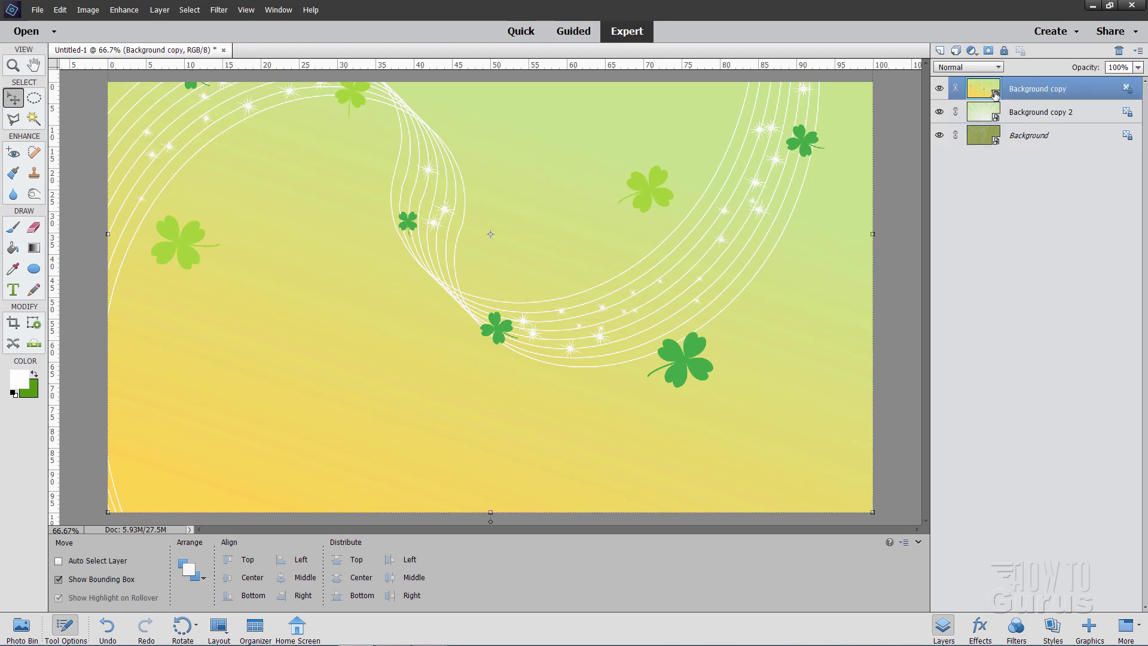
double_click(1038, 90)
text(clover Stream)
click(1085, 93)
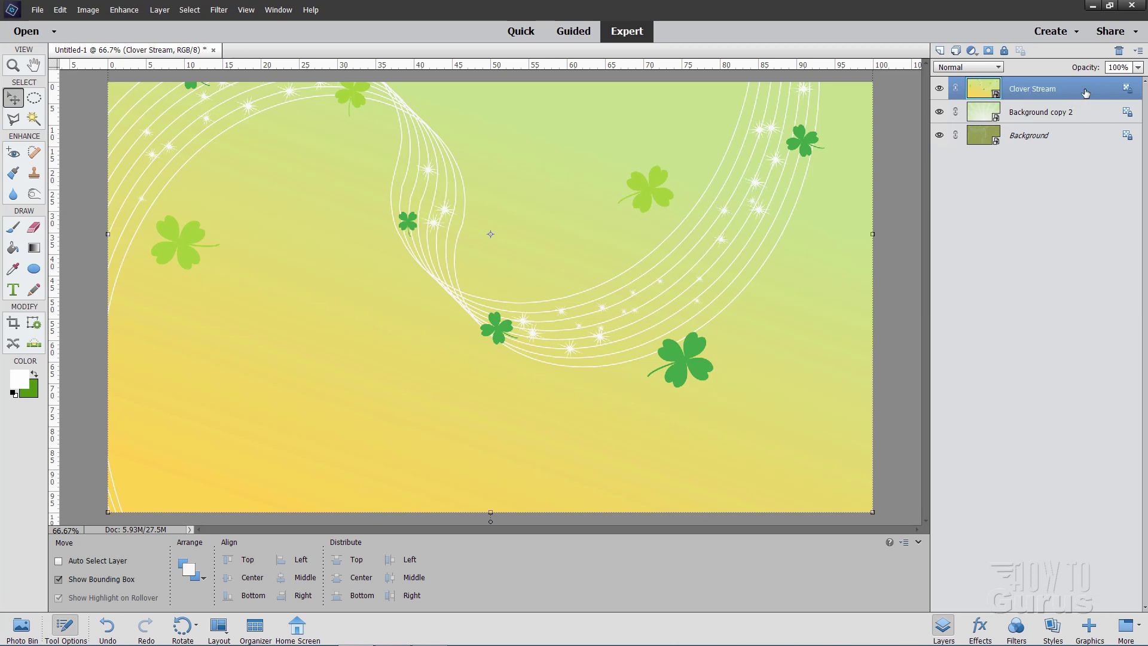
click(968, 67)
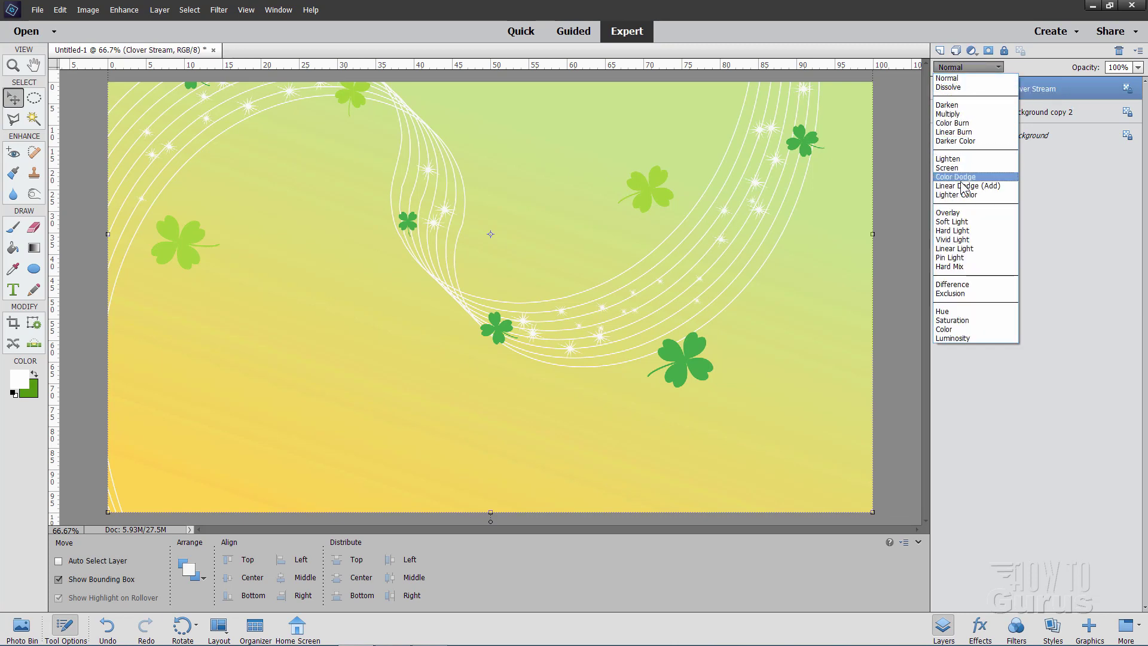
click(967, 220)
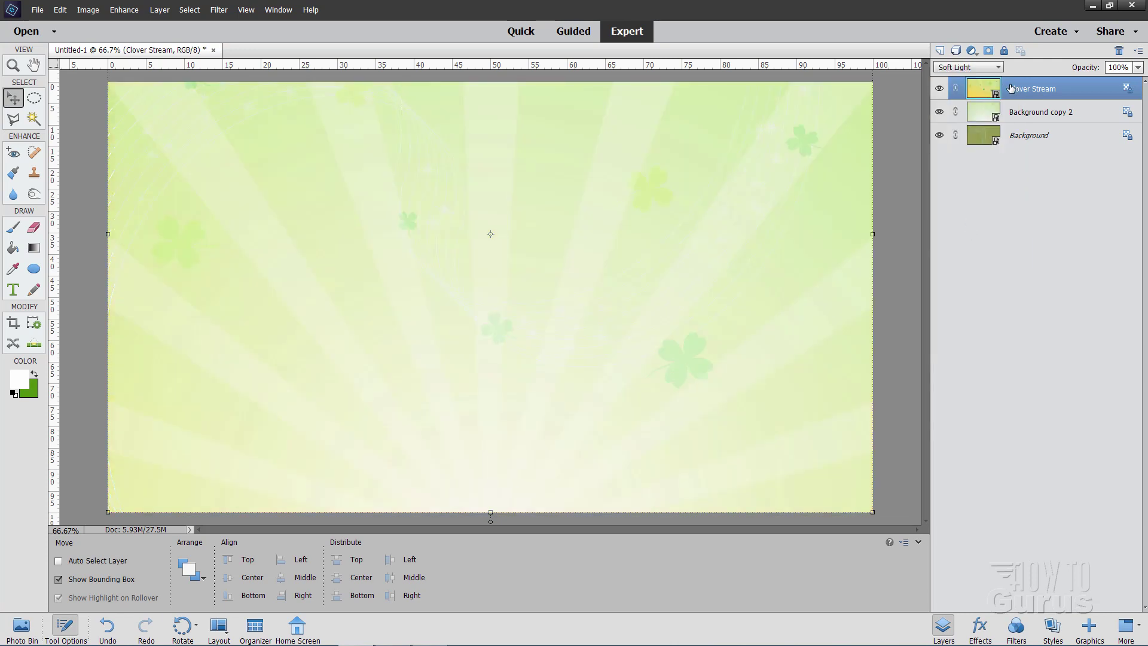
Rename Background copy 2 to Sunburst Green and set its blend mode to Linear Burn.
click(1030, 113)
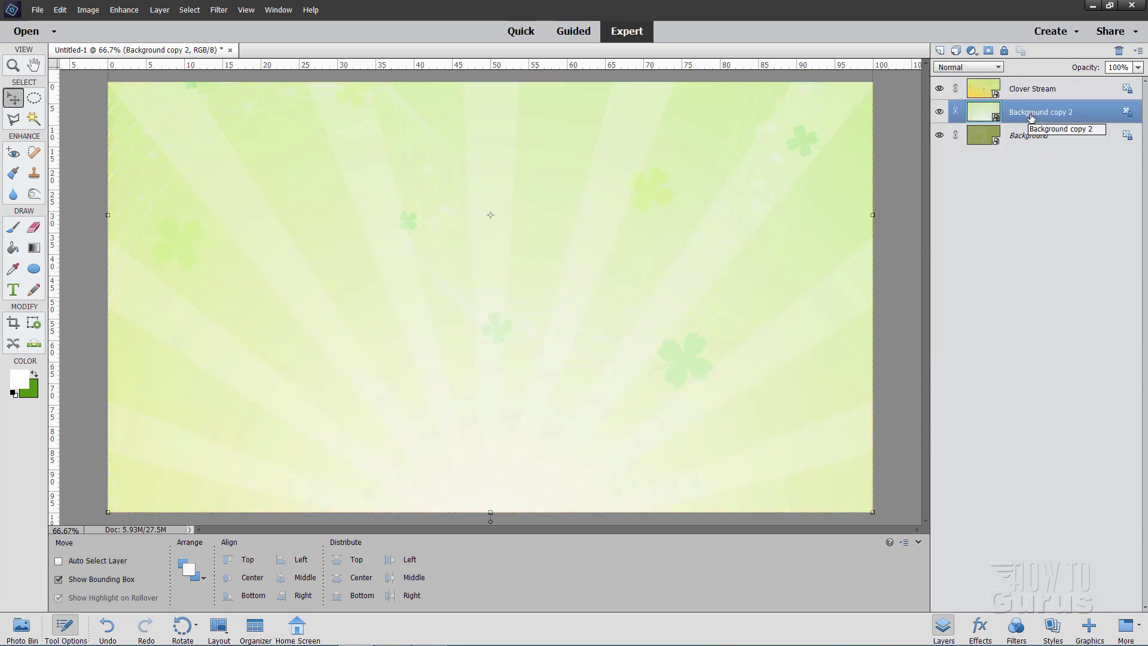
double_click(1030, 114)
text(Sunburst)
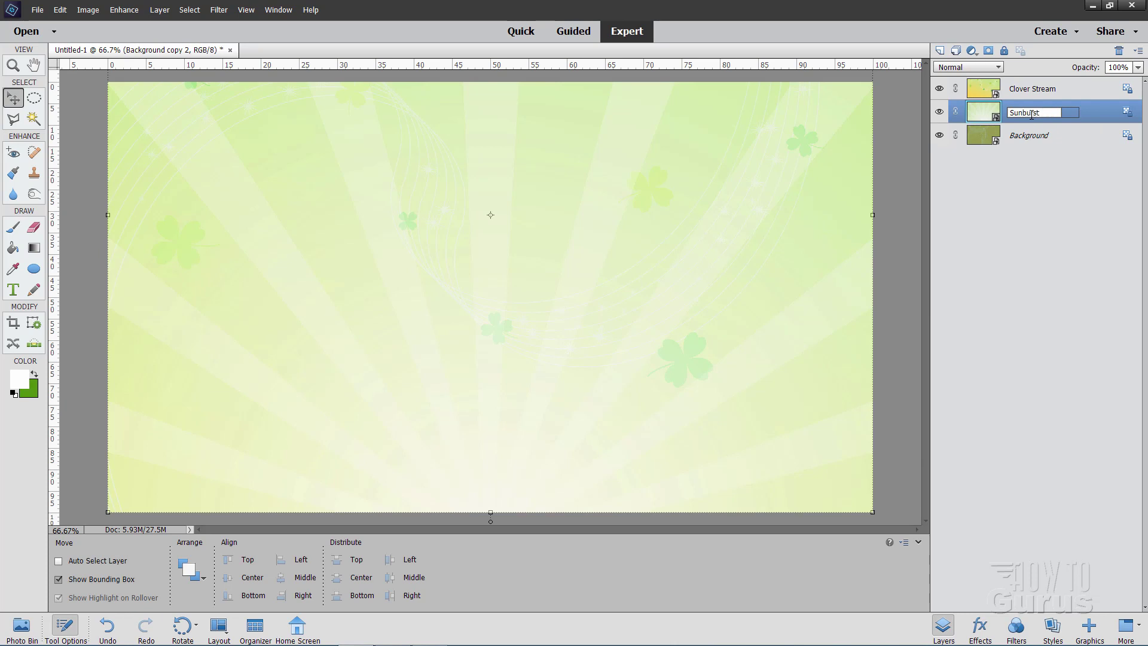
text( Green)
click(1098, 119)
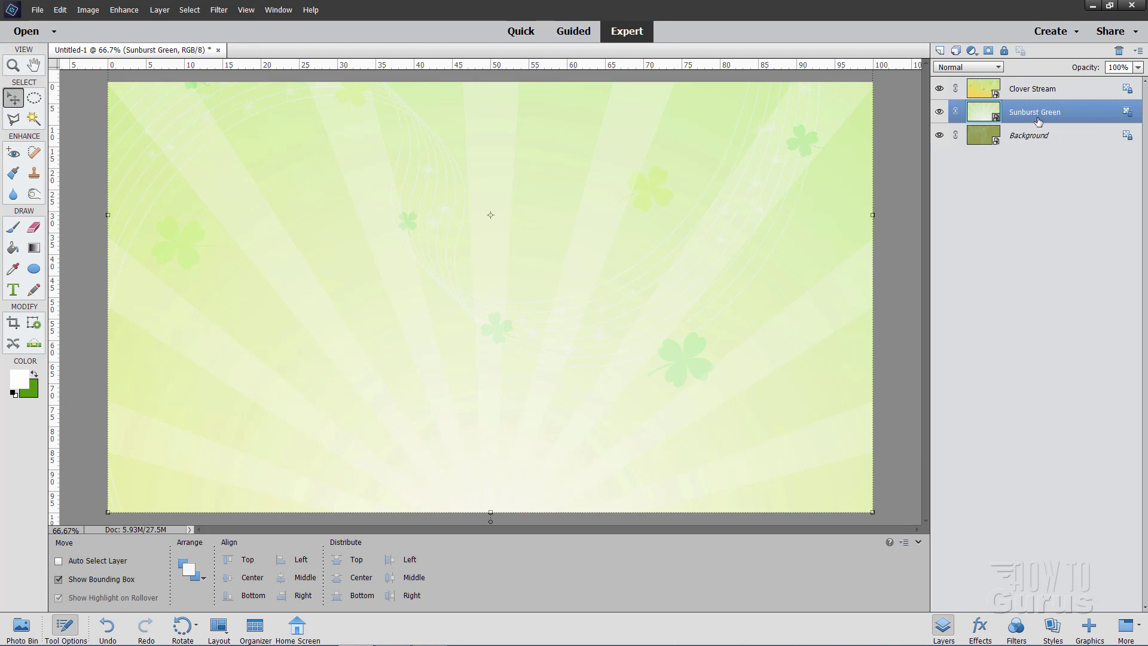
click(986, 67)
click(964, 133)
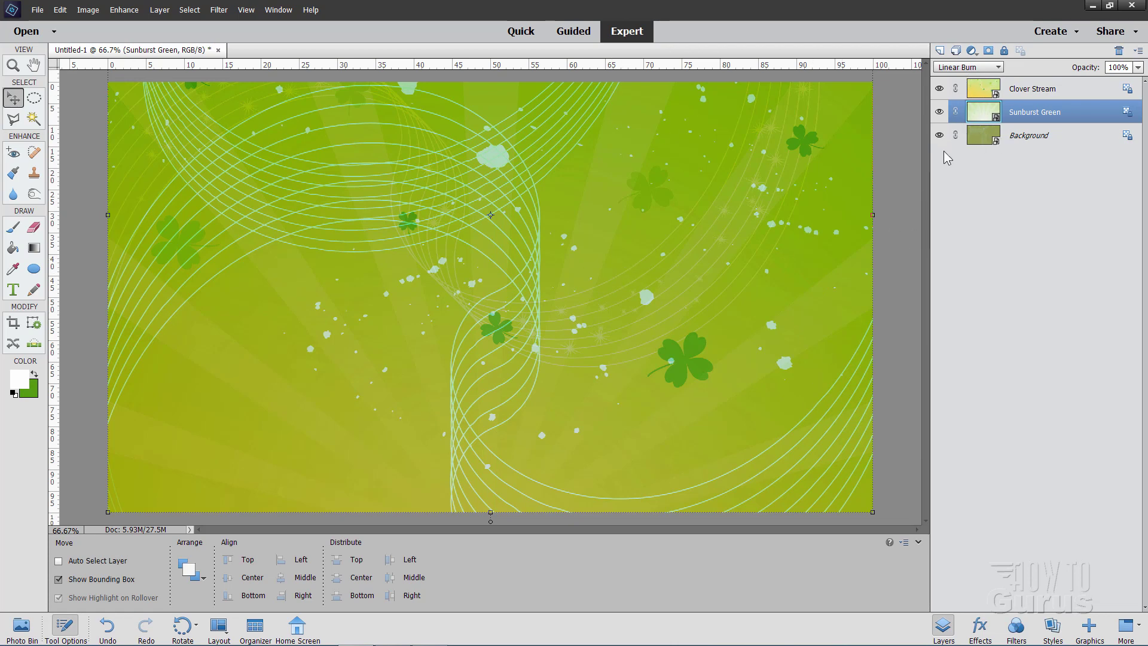
Hide Clover Stream and Sunburst Green to compare, then show both again.
drag(939, 95, 939, 112)
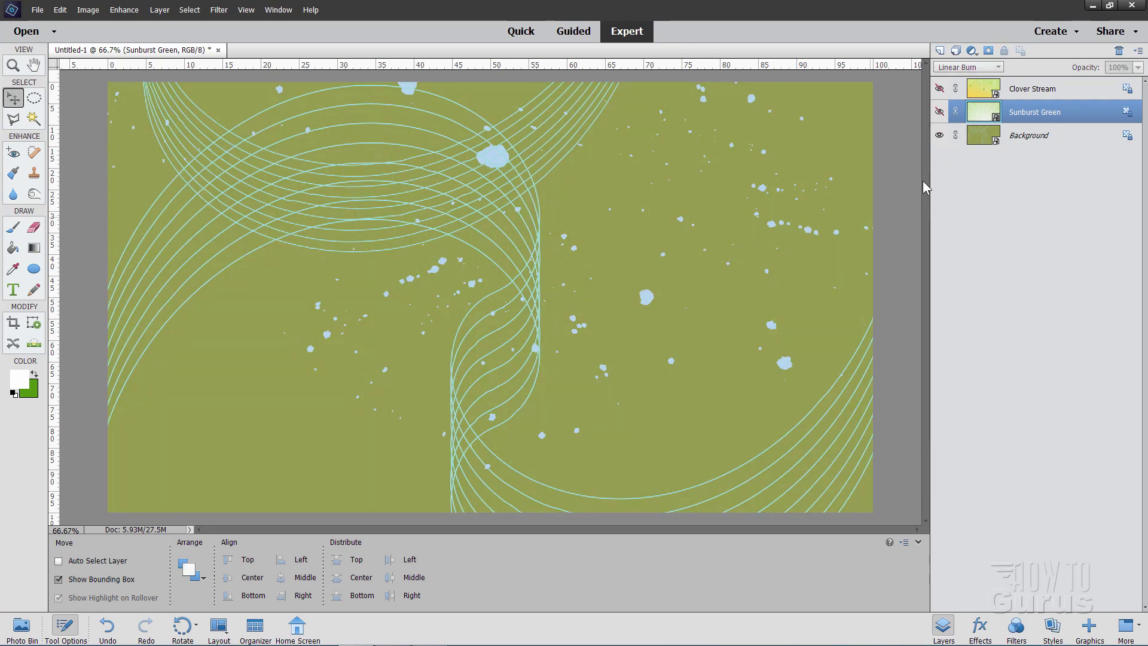
click(939, 113)
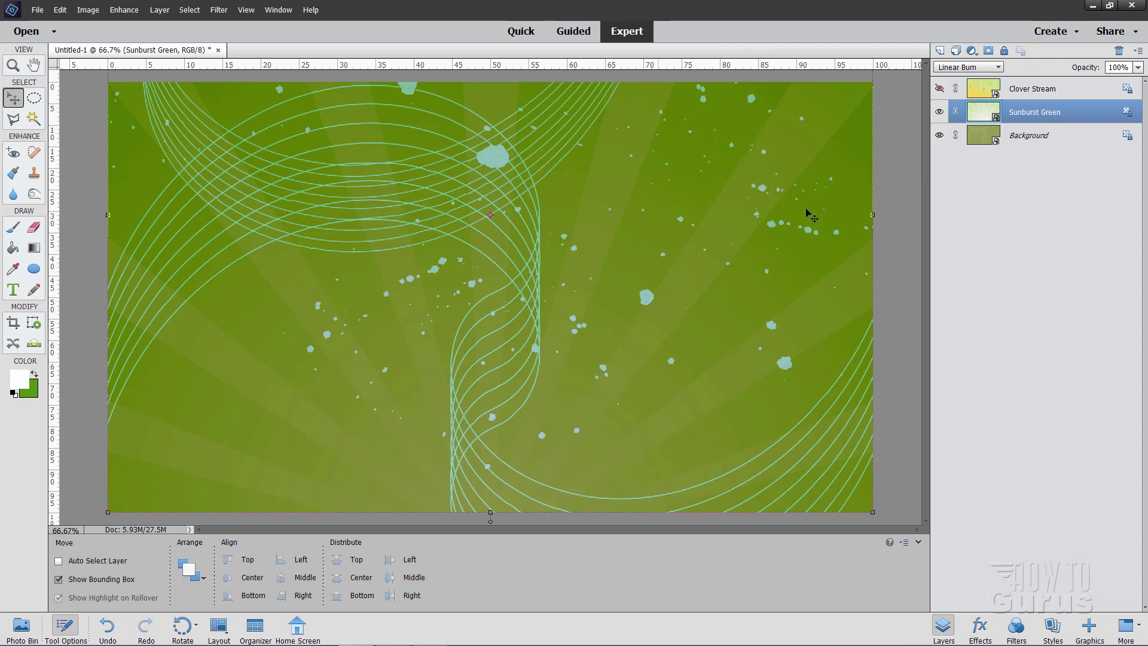
click(939, 89)
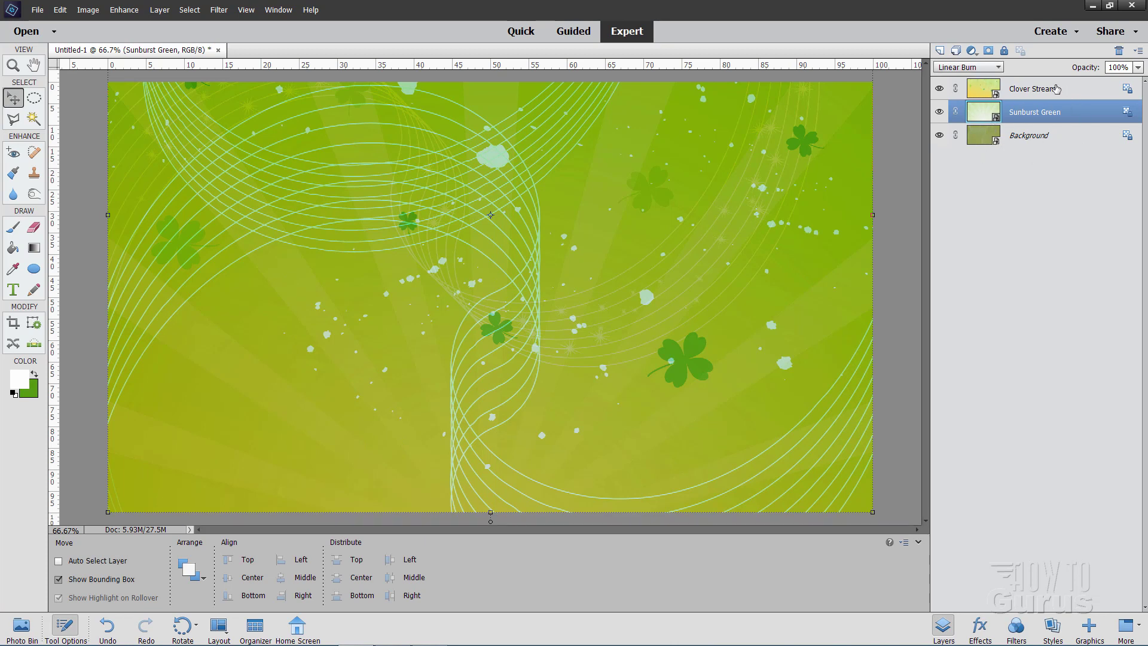
click(1056, 89)
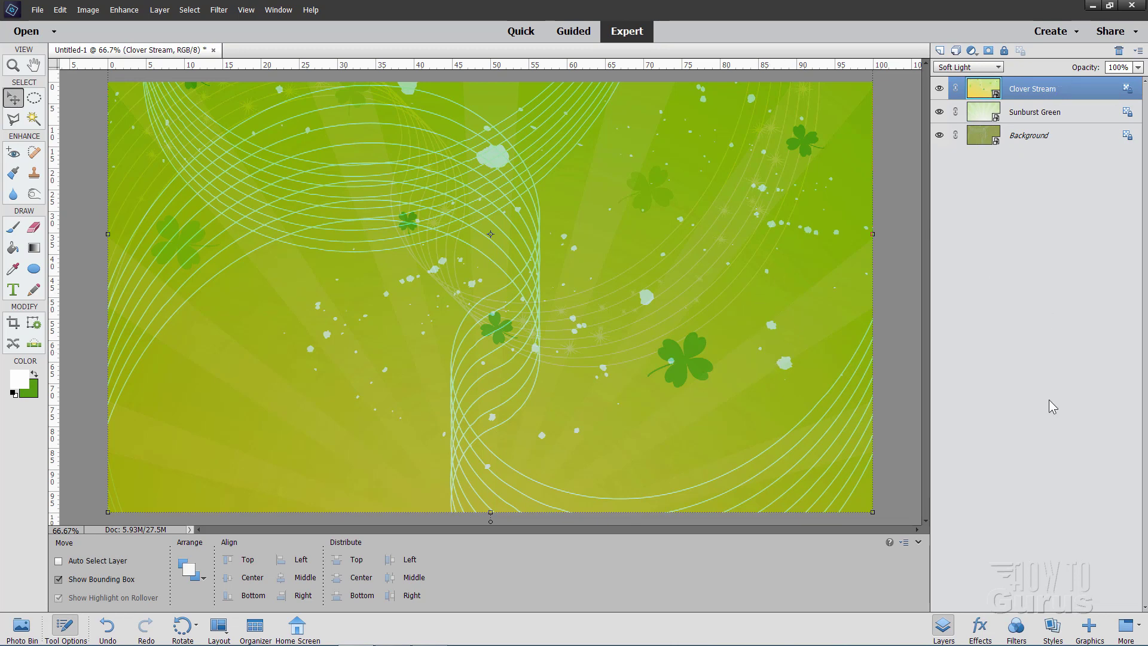
click(1089, 626)
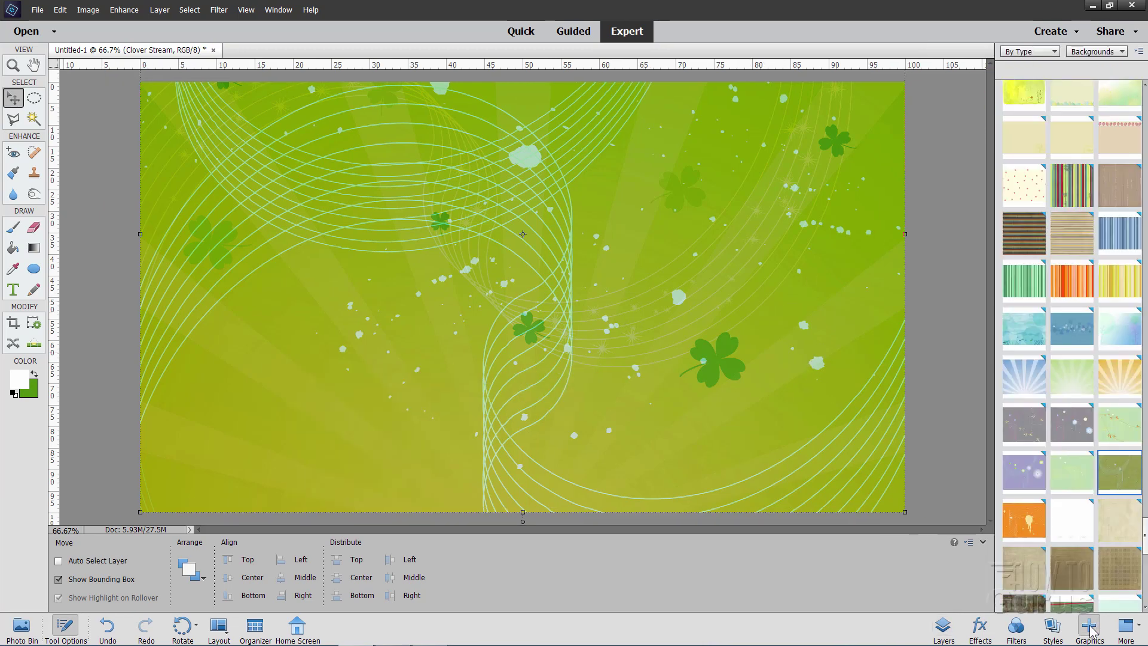
click(1097, 51)
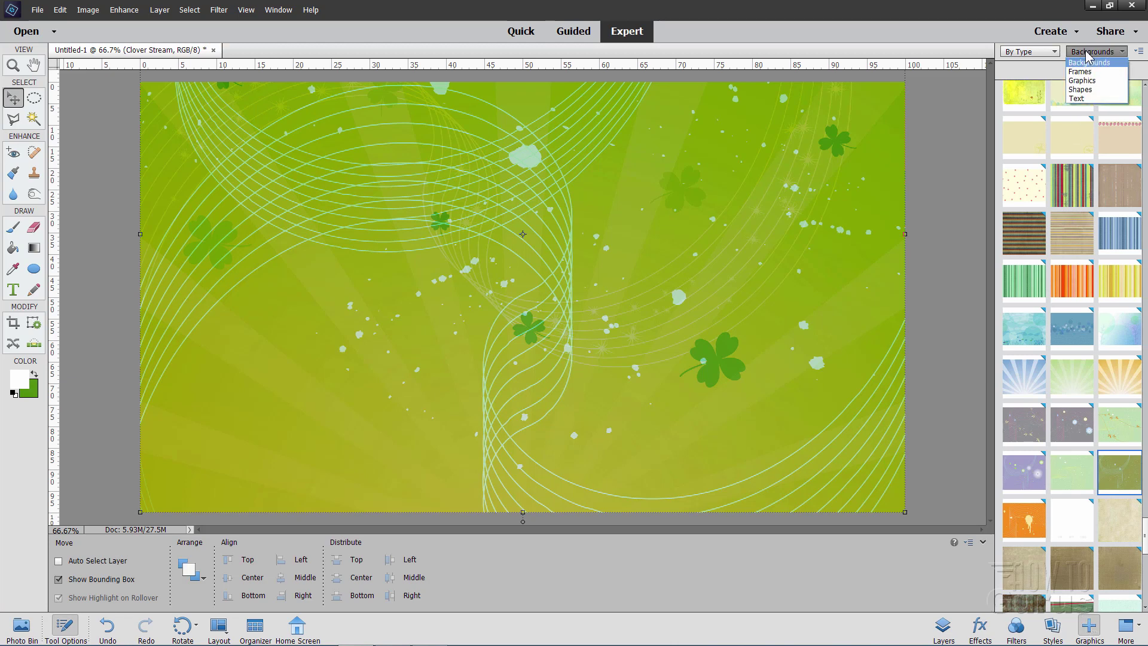
click(1084, 80)
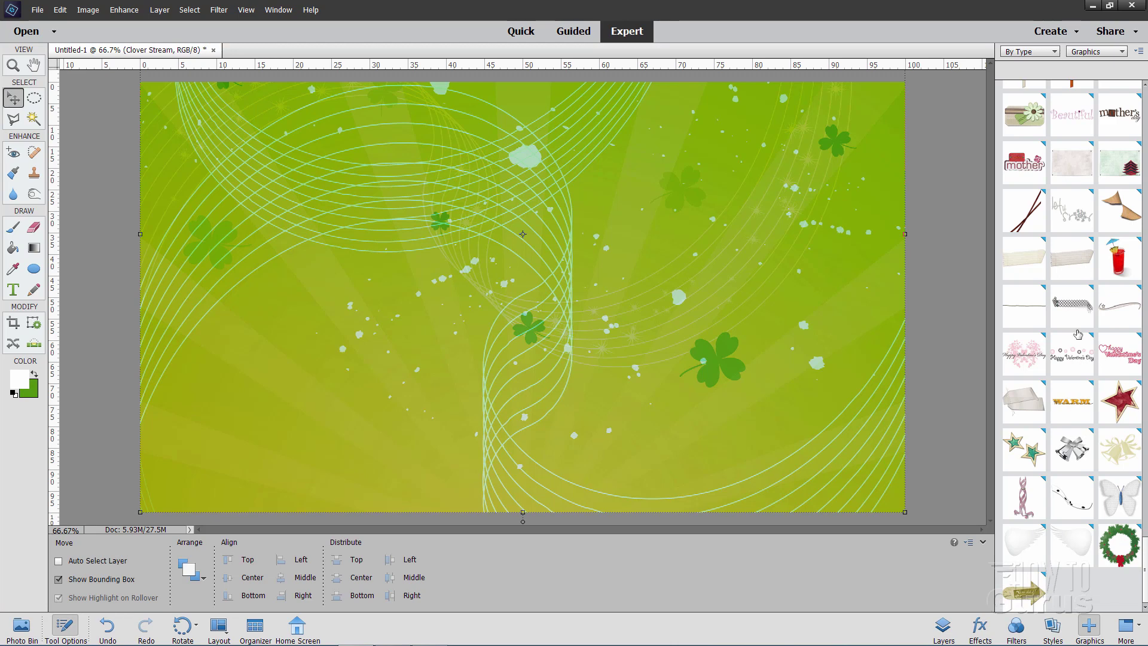
scroll(1082, 340, up, 3)
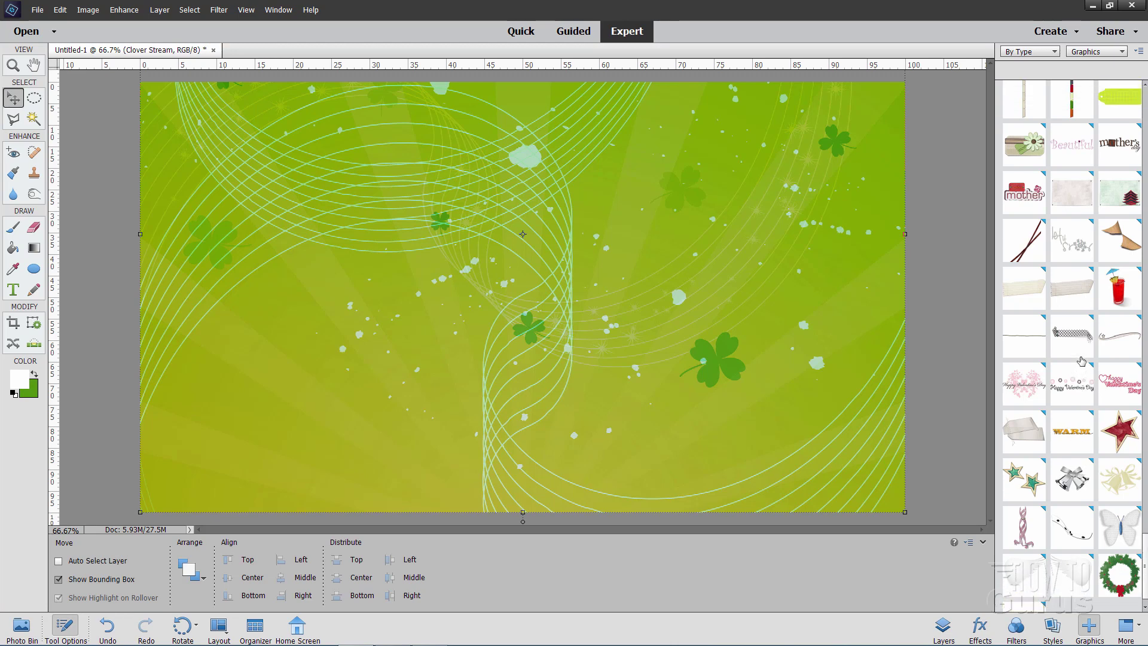
scroll(1052, 246, up, 3)
scroll(1053, 244, up, 8)
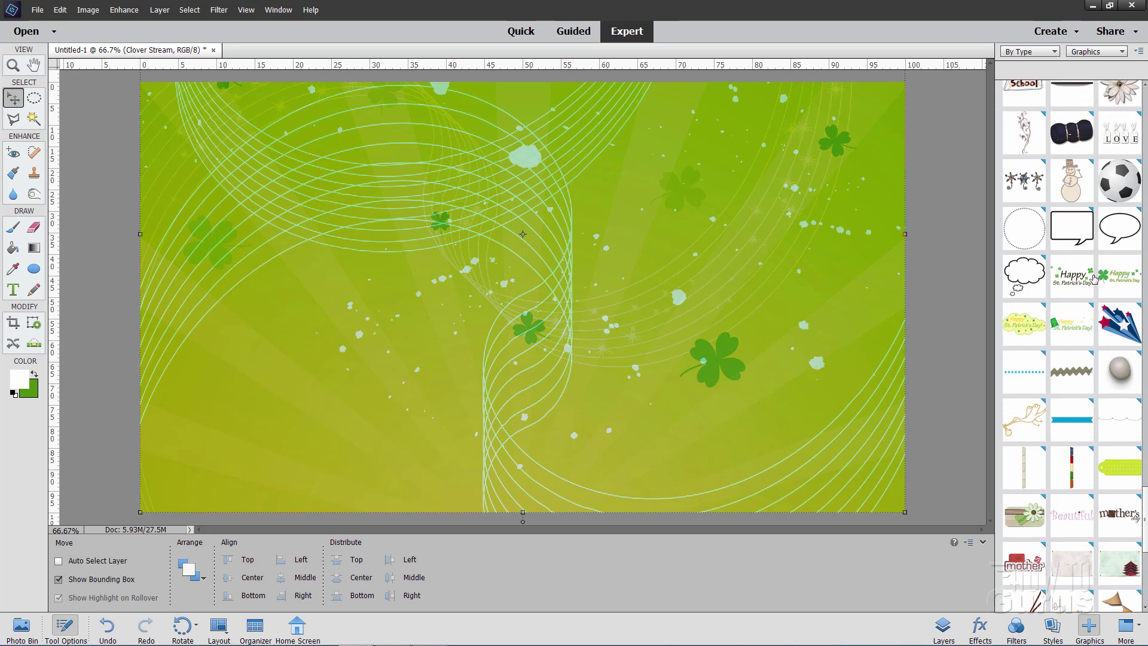
scroll(1093, 278, up, 3)
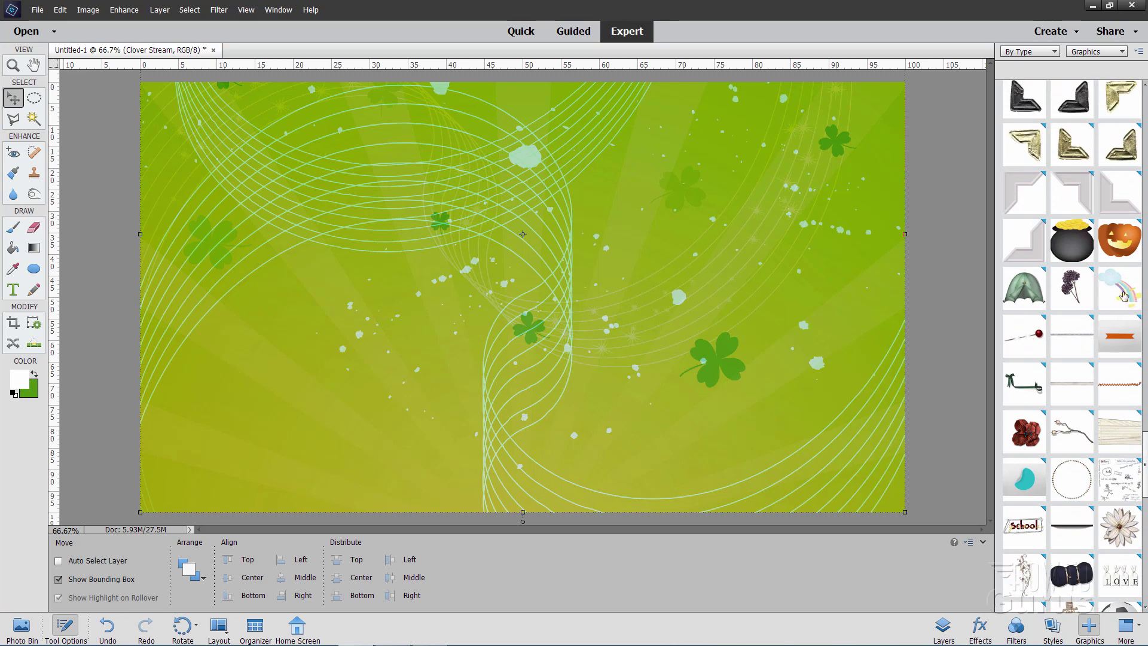
scroll(1089, 323, up, 5)
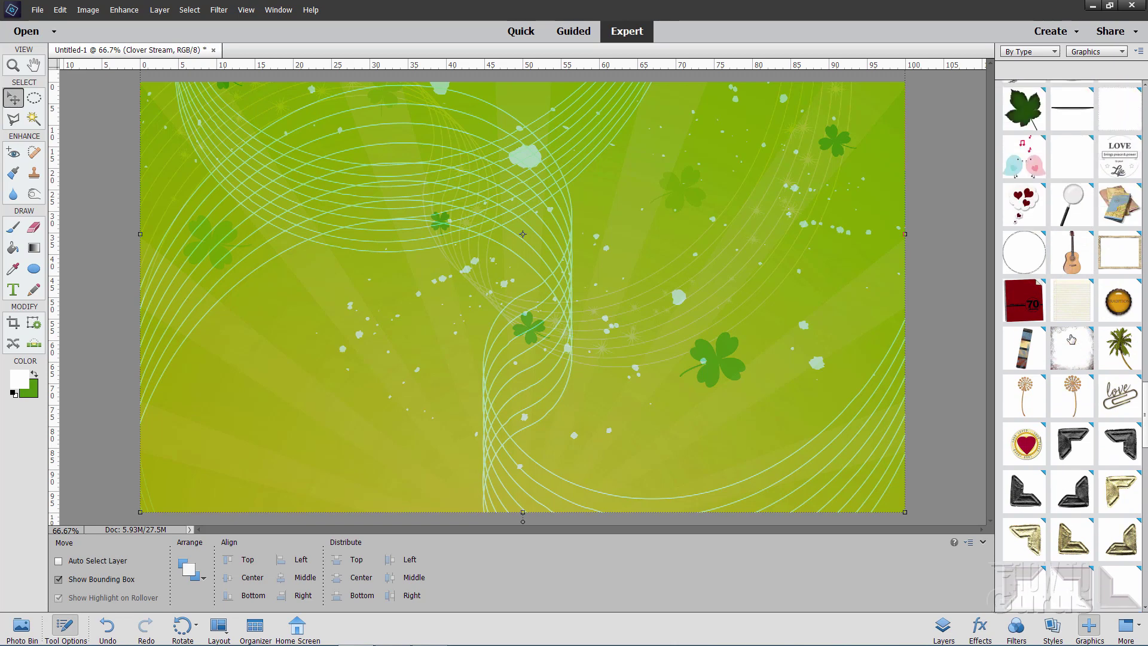
scroll(1071, 339, up, 5)
scroll(1071, 339, up, 5)
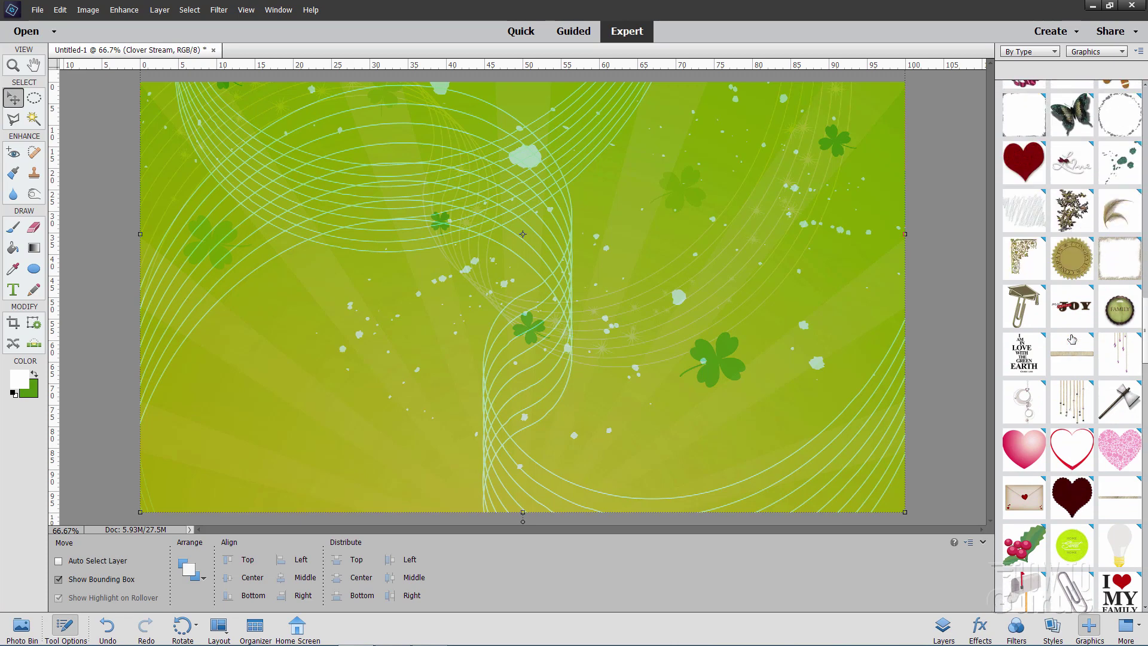
scroll(1071, 339, up, 6)
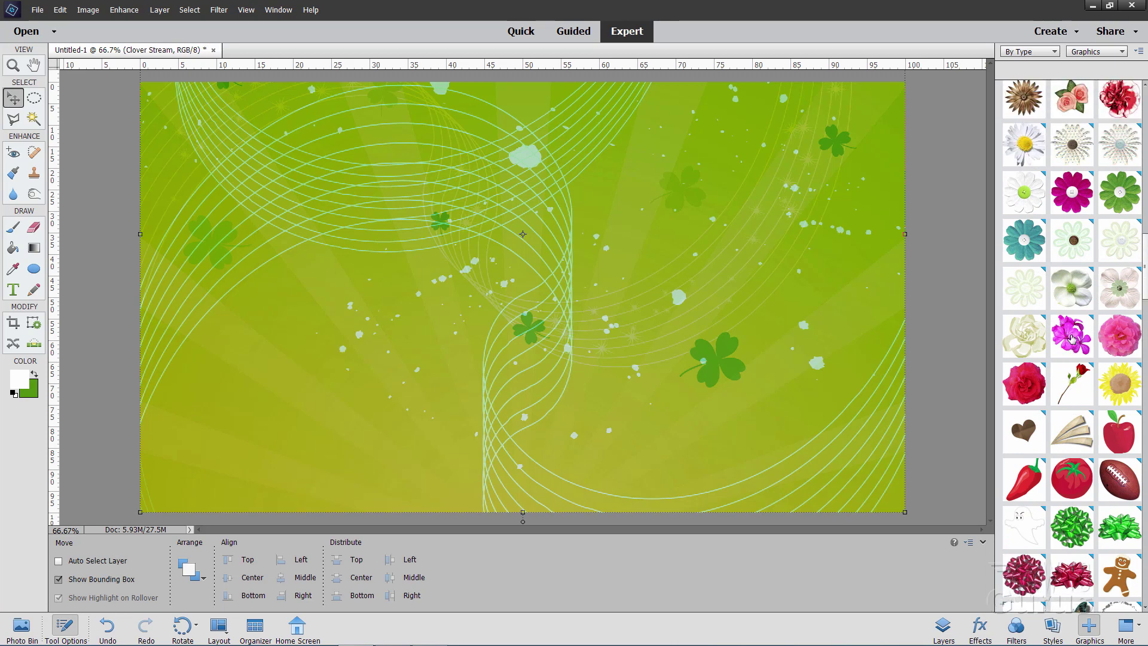
scroll(1071, 339, up, 2)
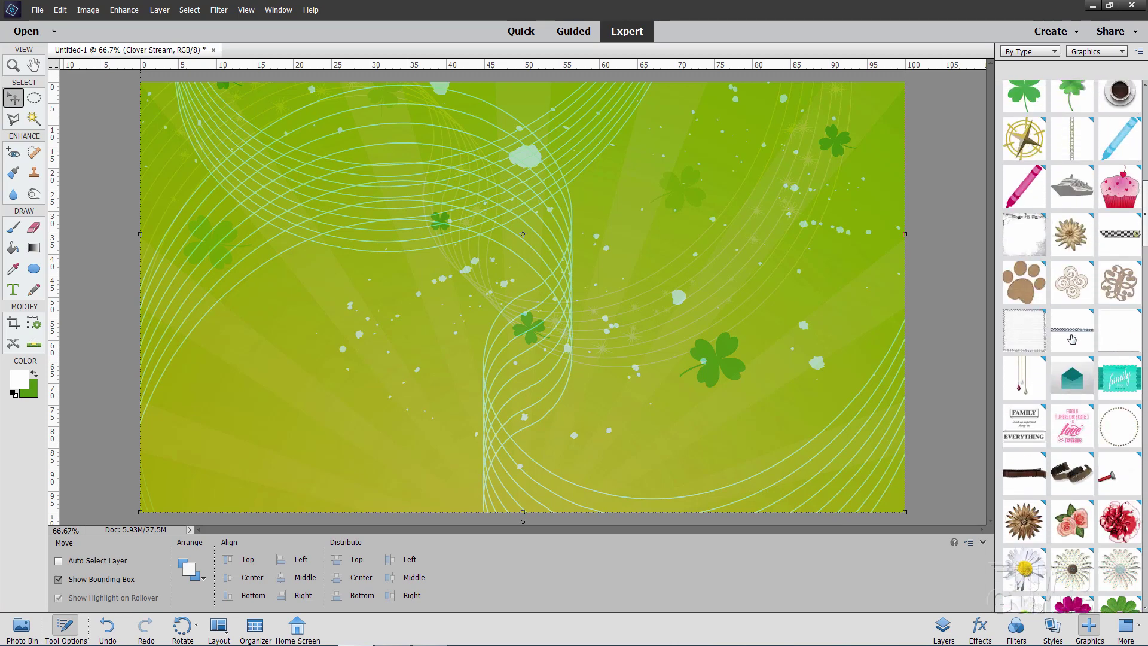
scroll(1071, 339, up, 4)
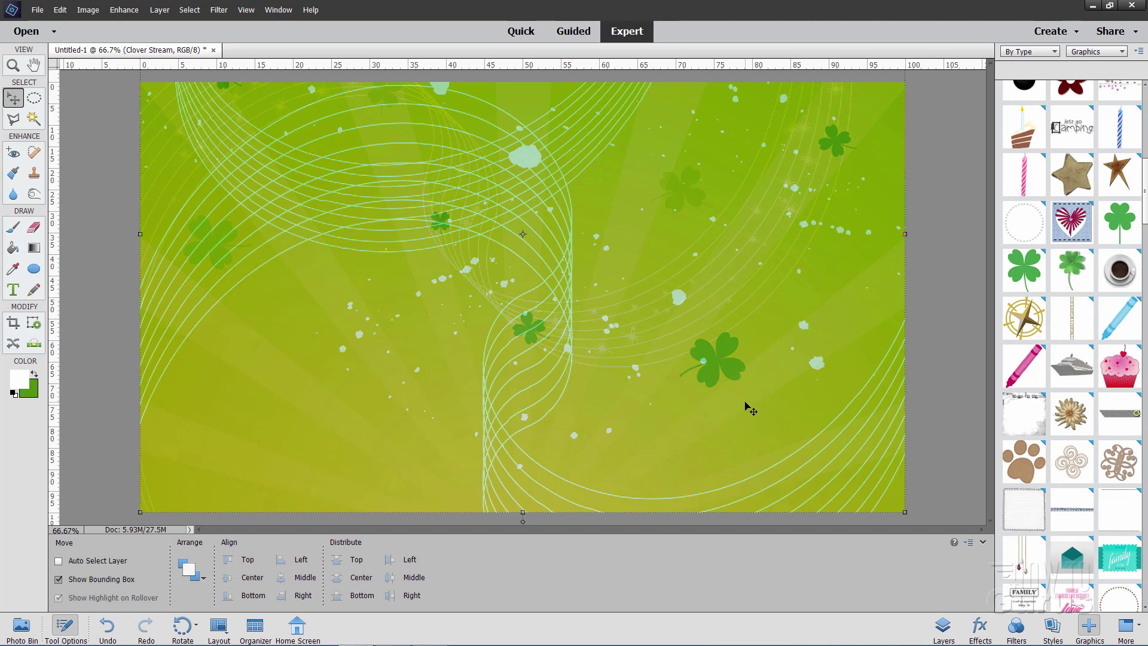
Place Clover 01 right of the large dark clover, zoom in, and nudge it into position.
click(1115, 232)
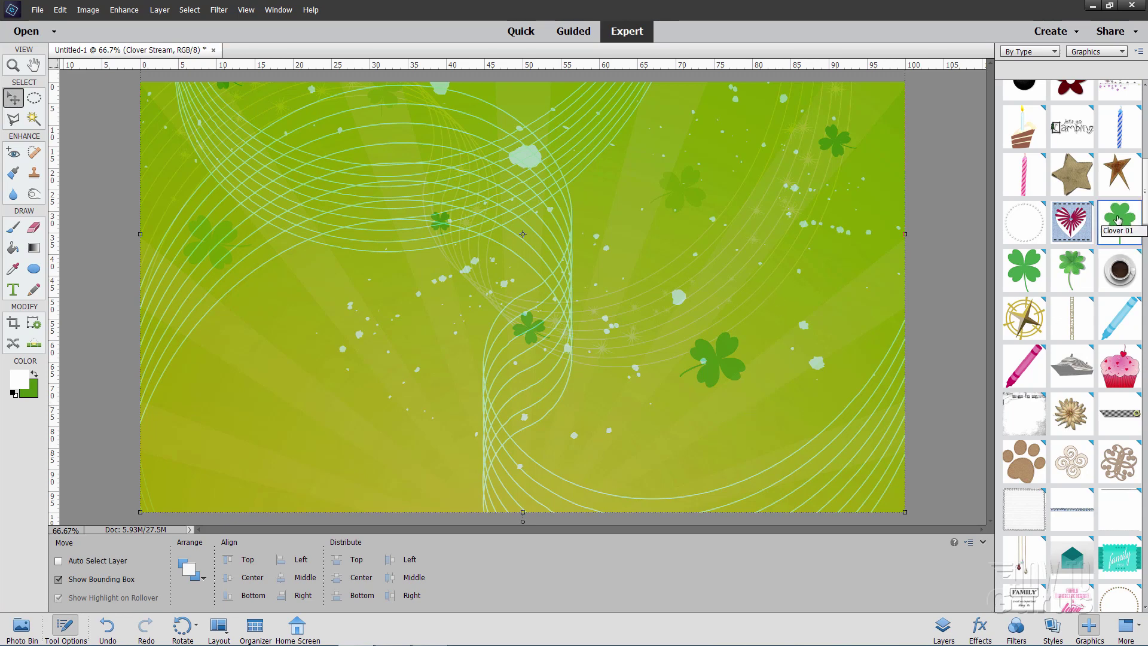
drag(1116, 233, 807, 372)
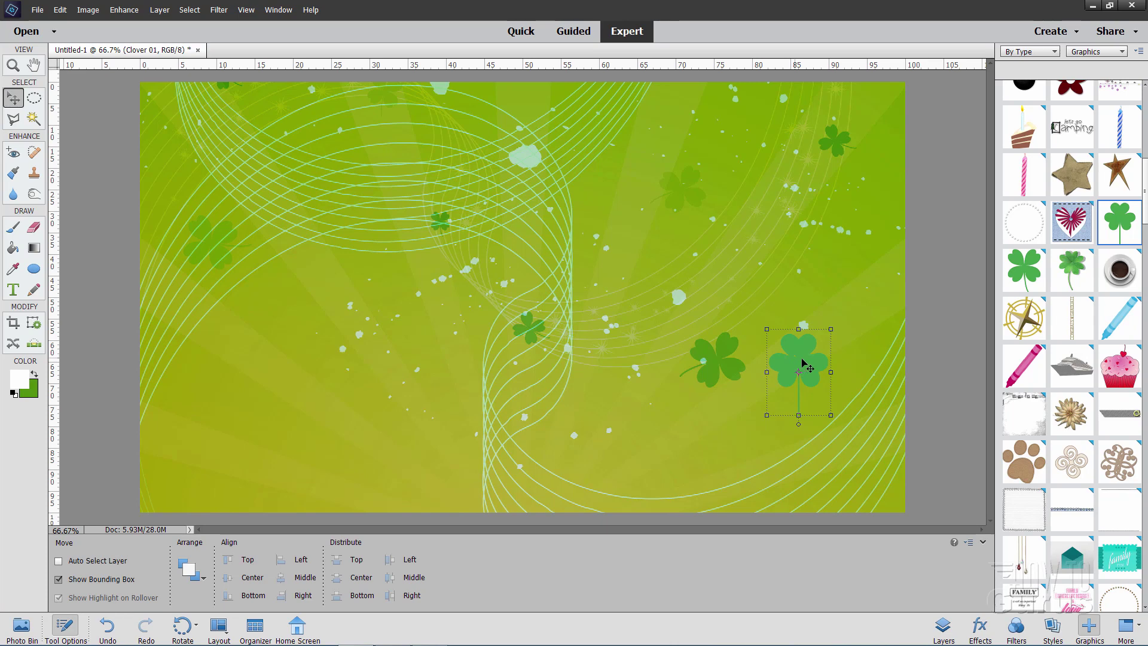
click(13, 67)
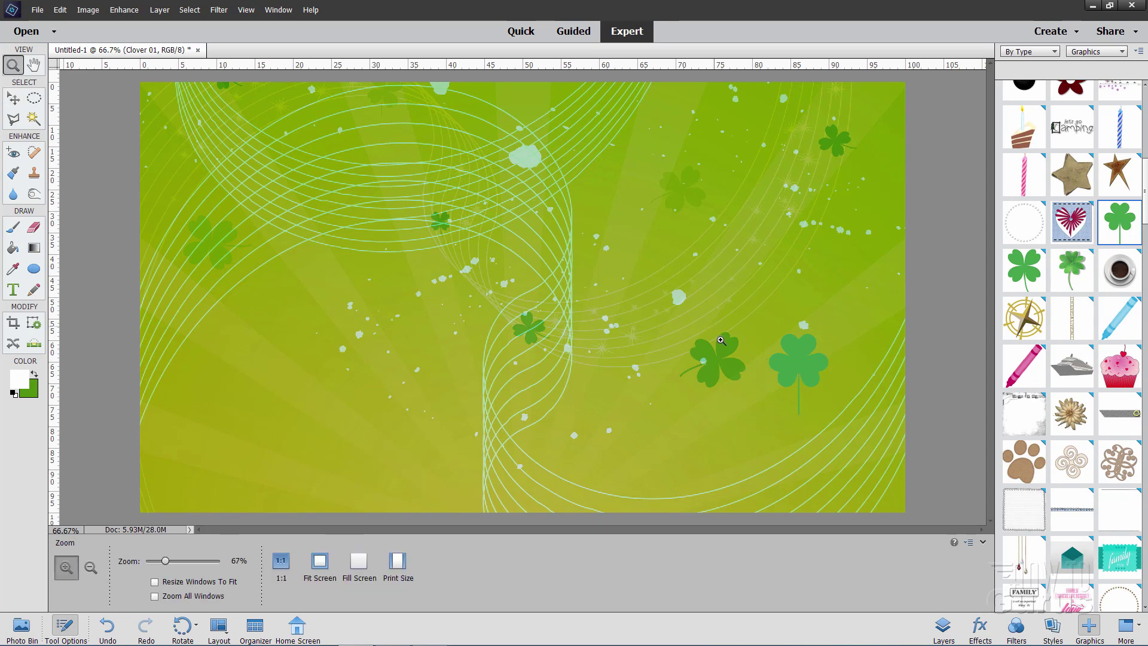
click(790, 371)
click(785, 369)
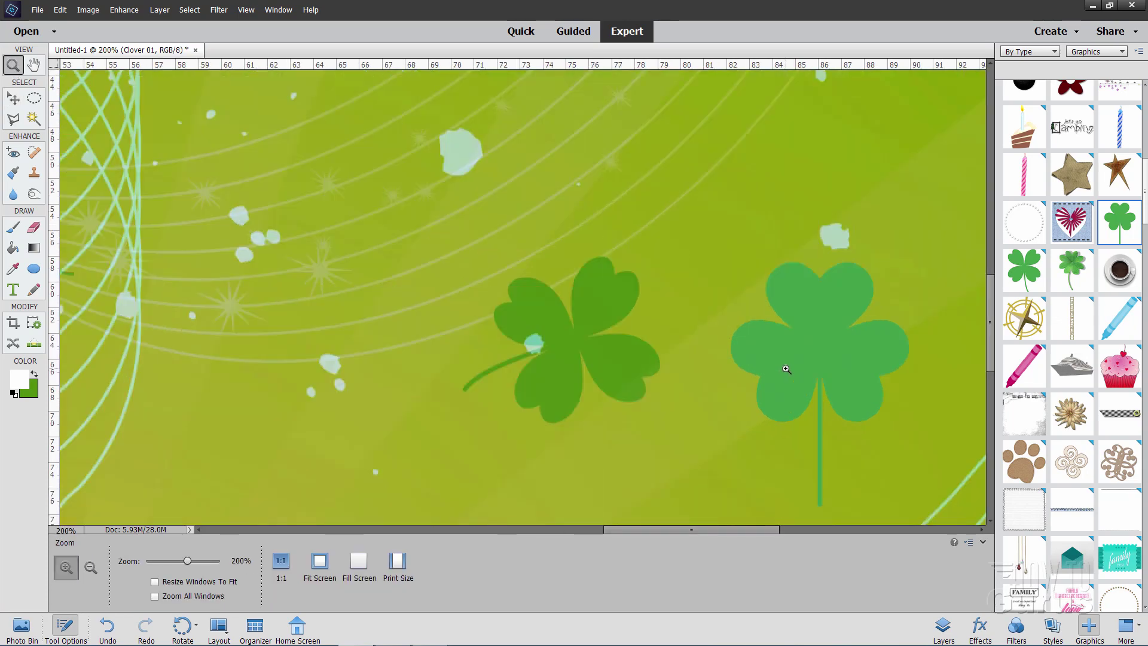
click(787, 372)
drag(761, 531, 791, 530)
key(v)
mouse_move(632, 357)
mouse_down()
mouse_move(601, 337)
mouse_move(630, 339)
mouse_up()
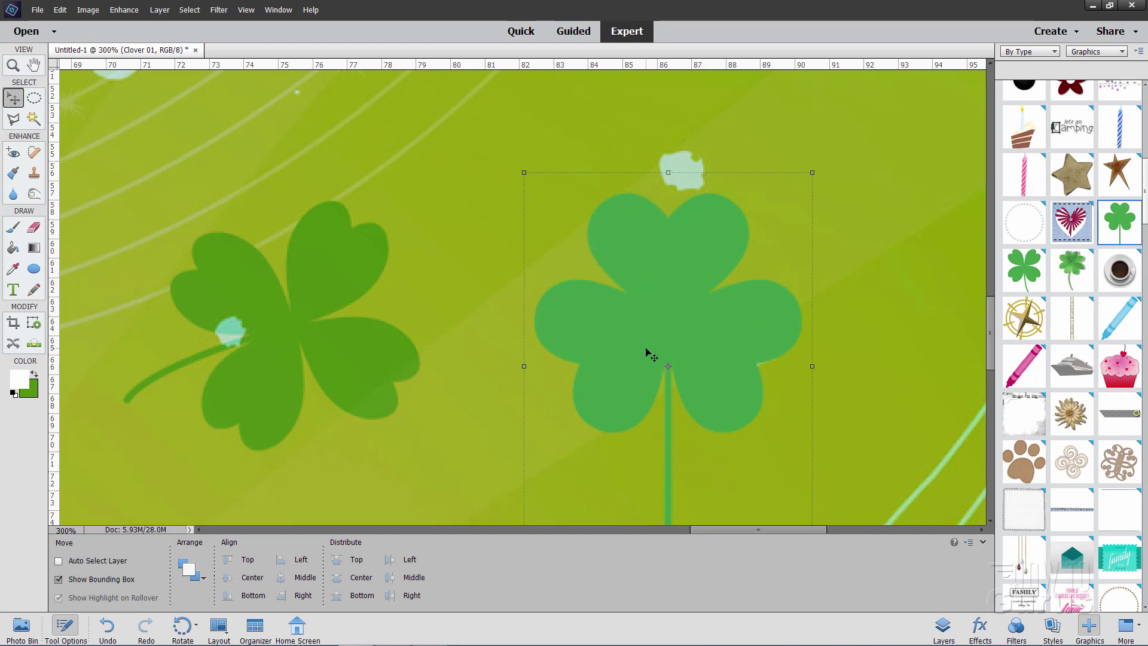
click(943, 626)
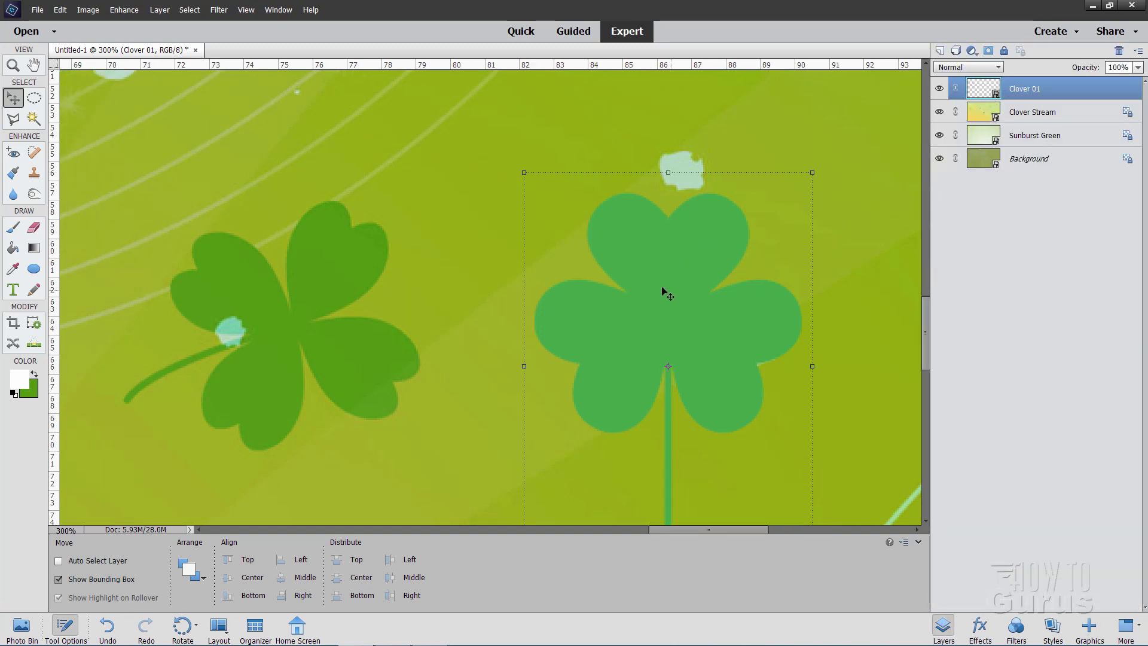
Open Hue/Saturation for Clover 01, agreeing to simplify the layer.
click(133, 11)
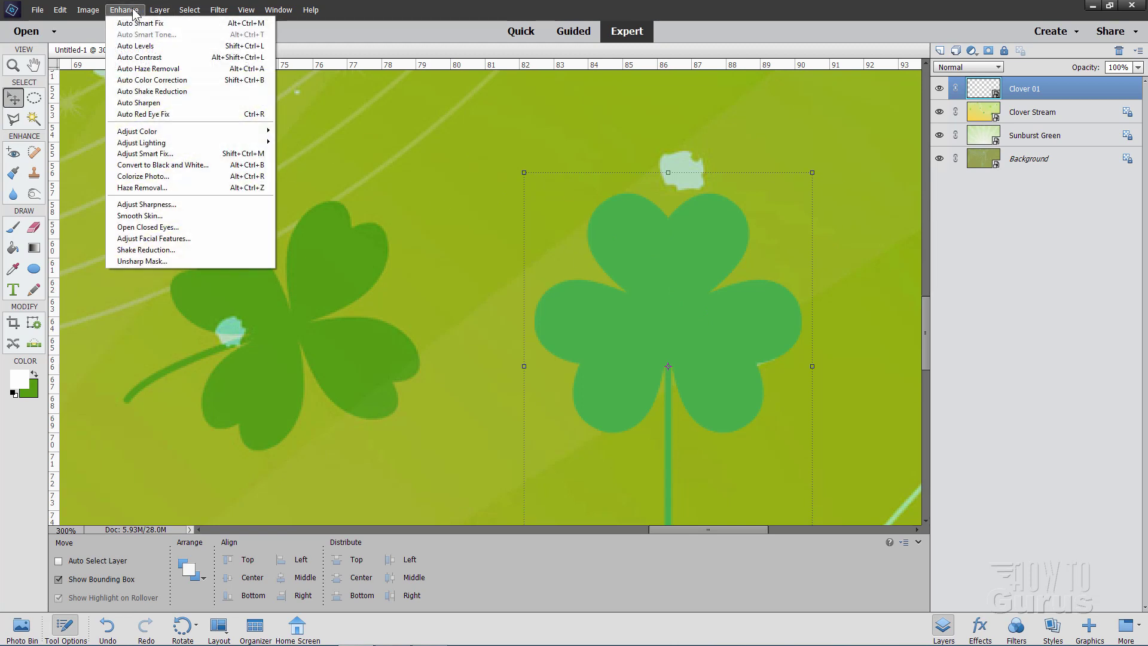
mouse_move(171, 128)
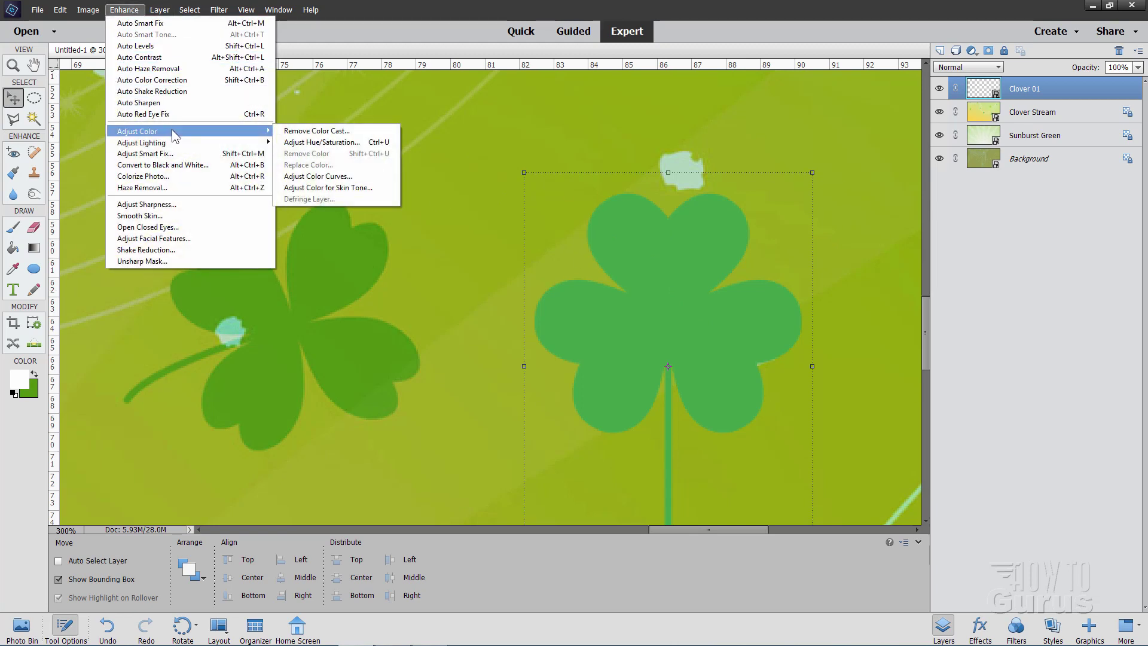
click(338, 142)
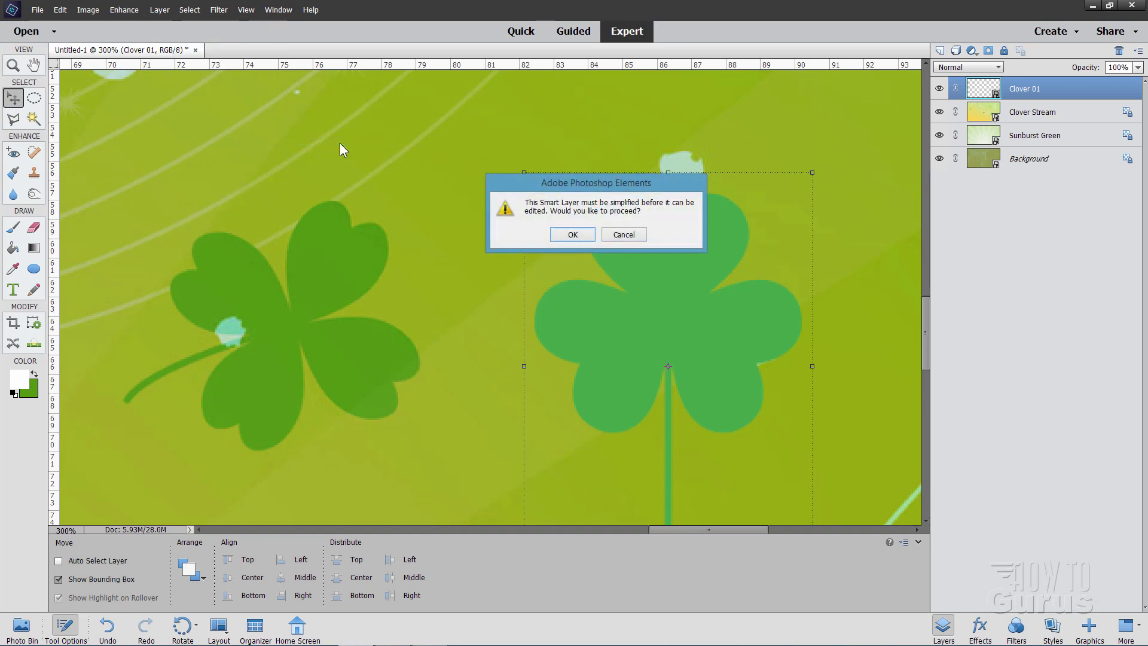
drag(618, 190, 866, 262)
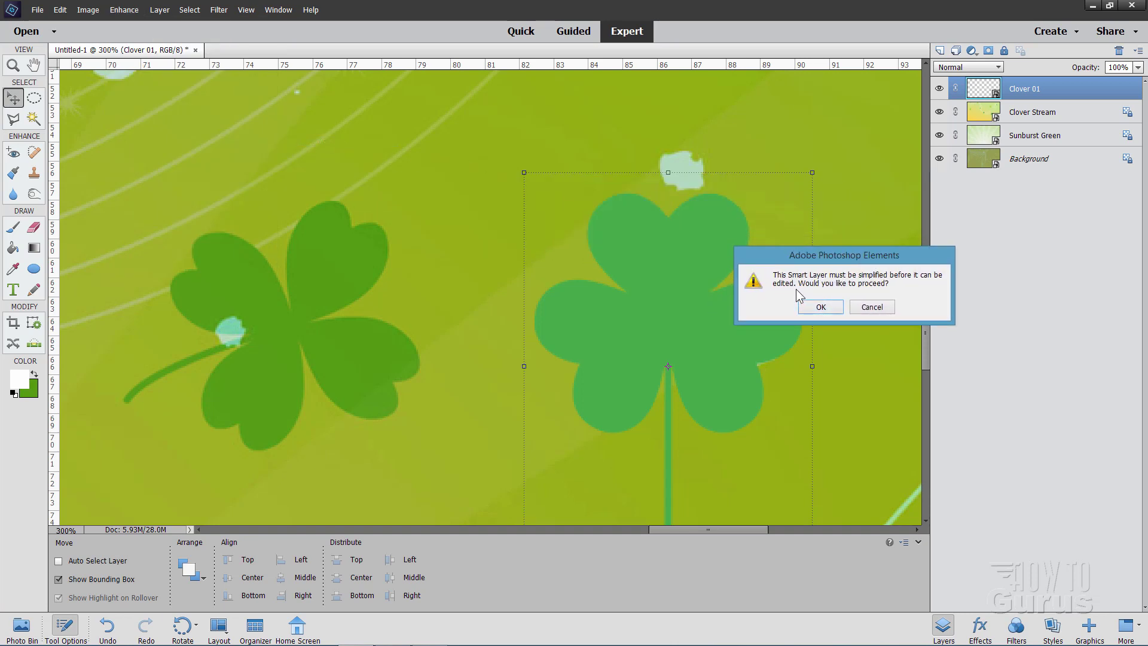
click(821, 307)
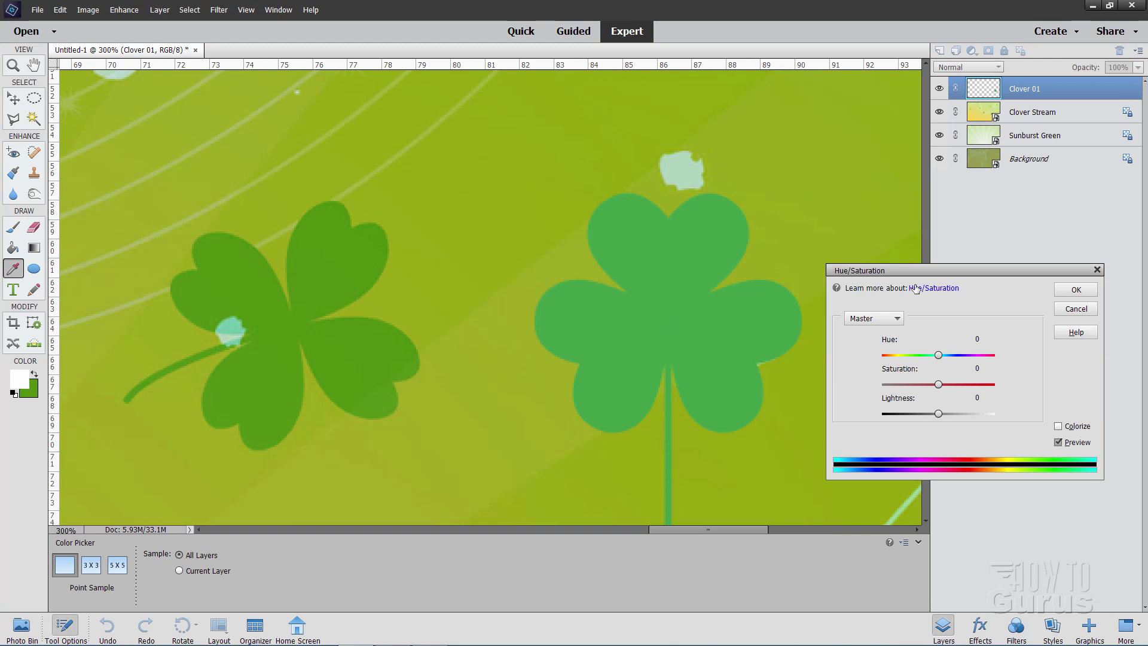
drag(908, 273, 913, 265)
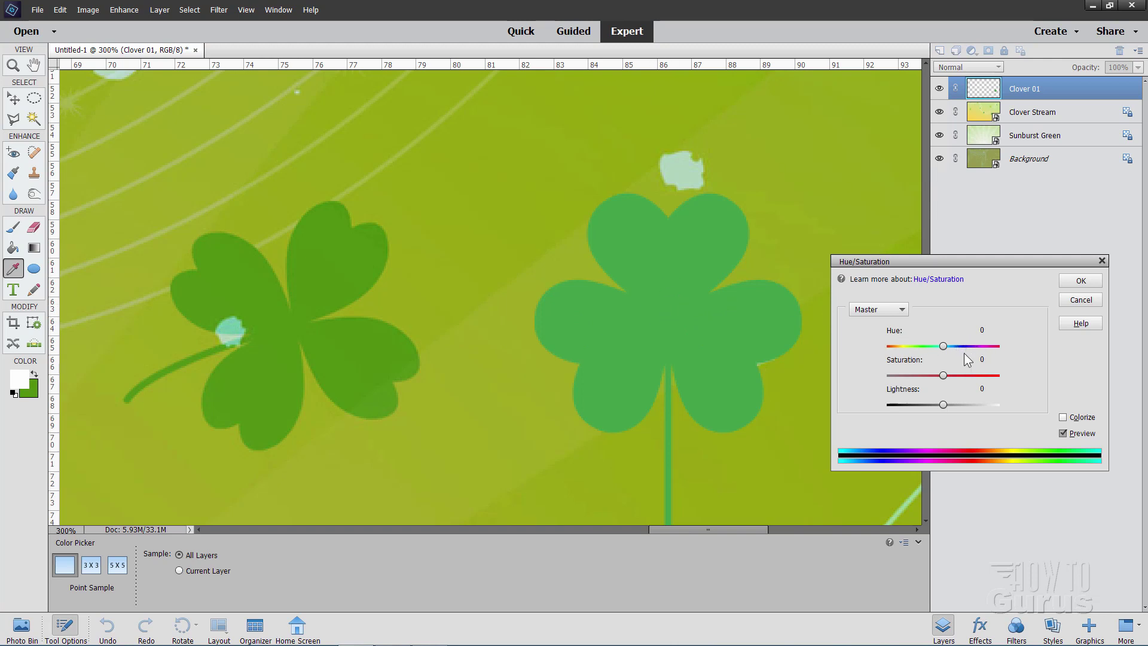
Set Hue -28, Saturation +33 and Lightness -27, and apply the adjustment.
drag(943, 346, 931, 405)
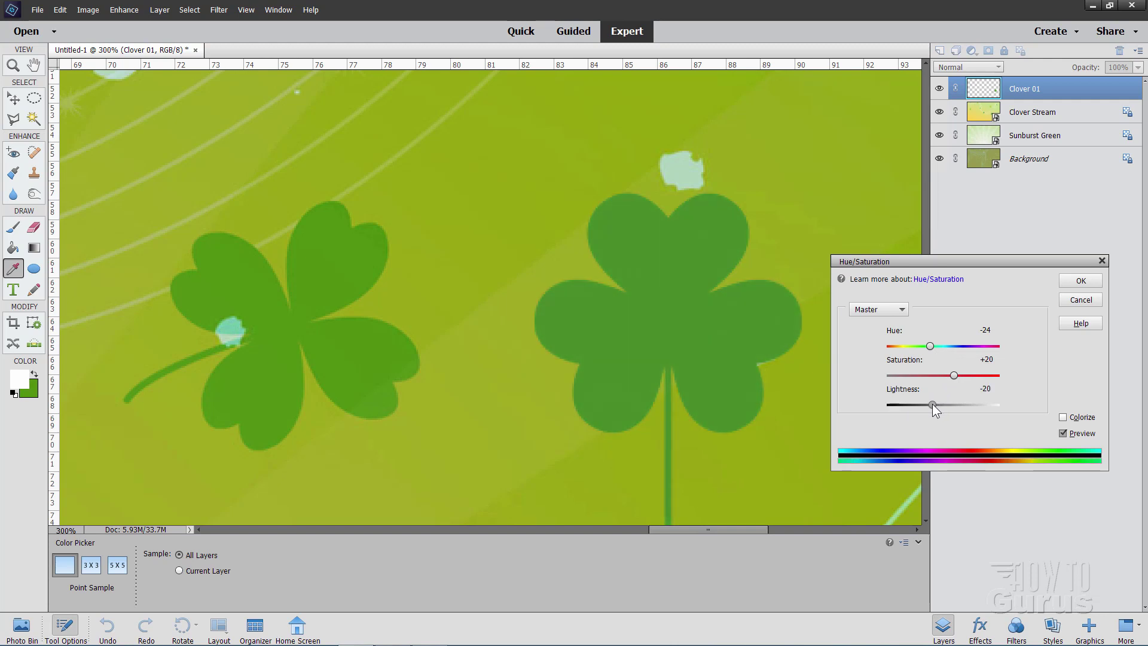
drag(933, 403, 930, 407)
click(986, 330)
key(Down)
key(Down)
key(Down)
key(Down)
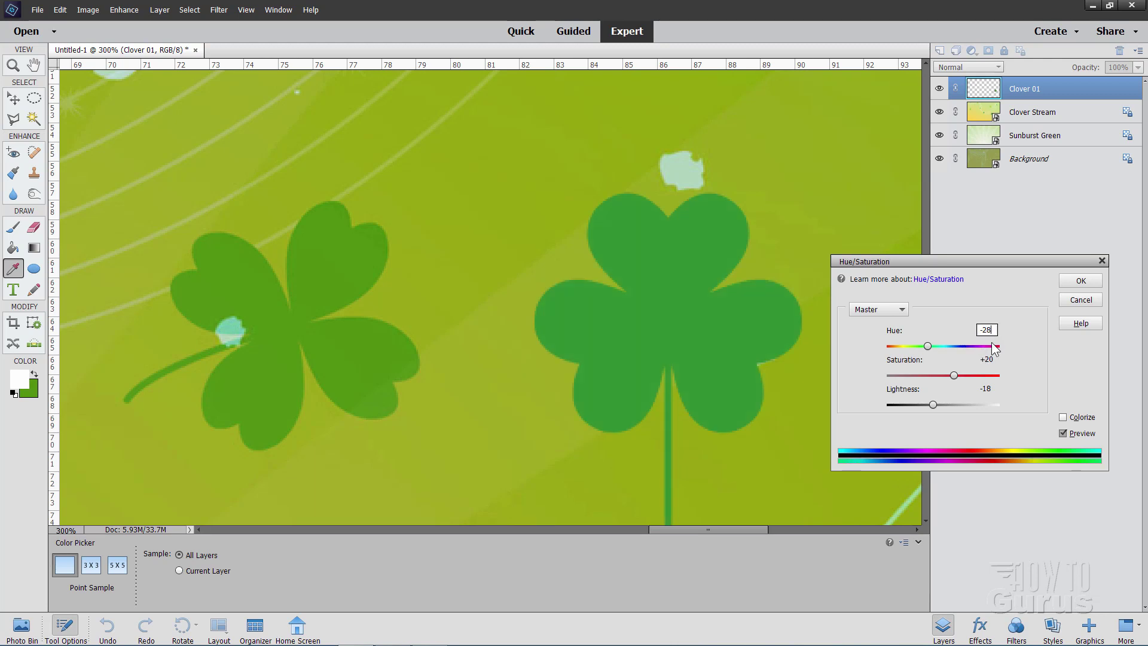
click(994, 359)
key(BackSpace)
key(BackSpace)
text(33)
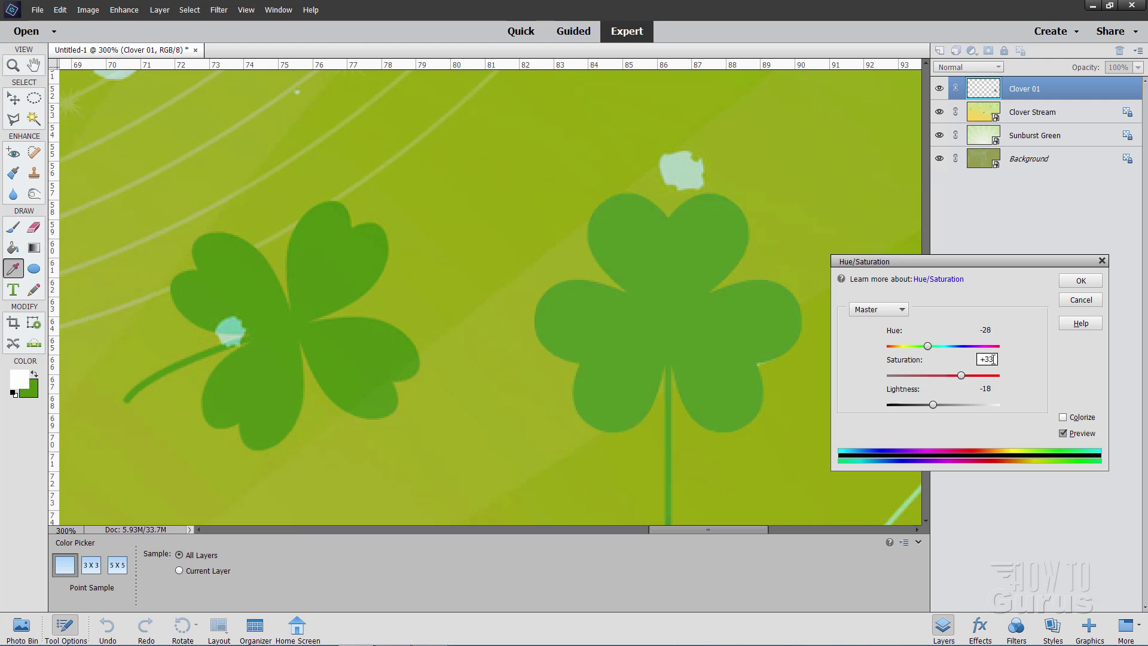
click(993, 388)
key(BackSpace)
key(BackSpace)
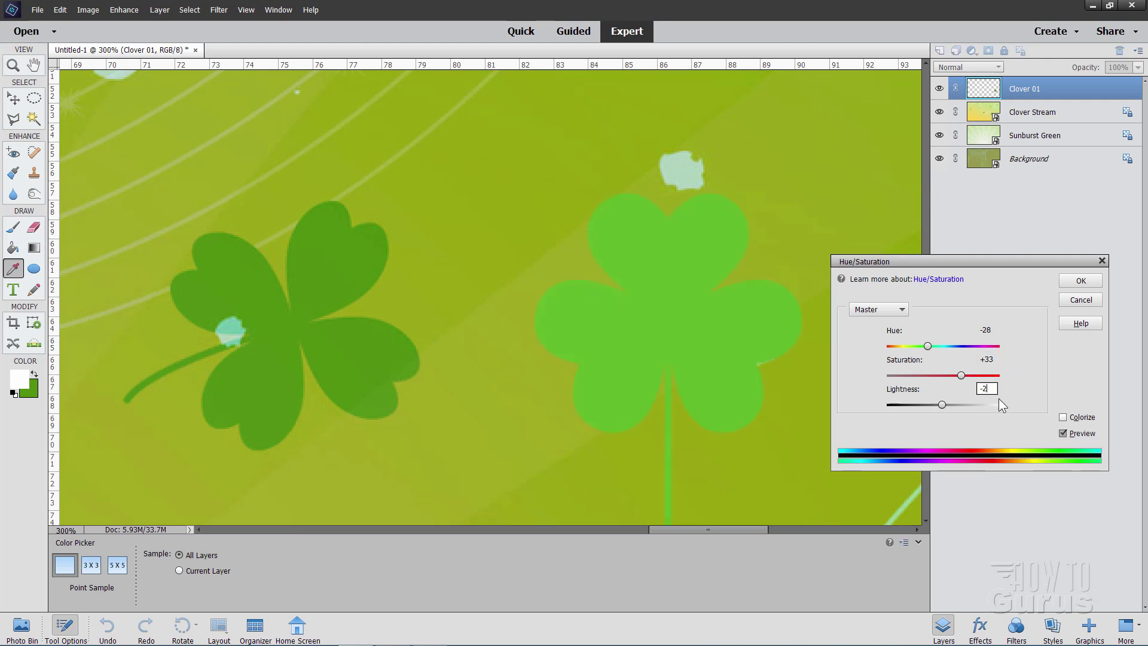
text(22)
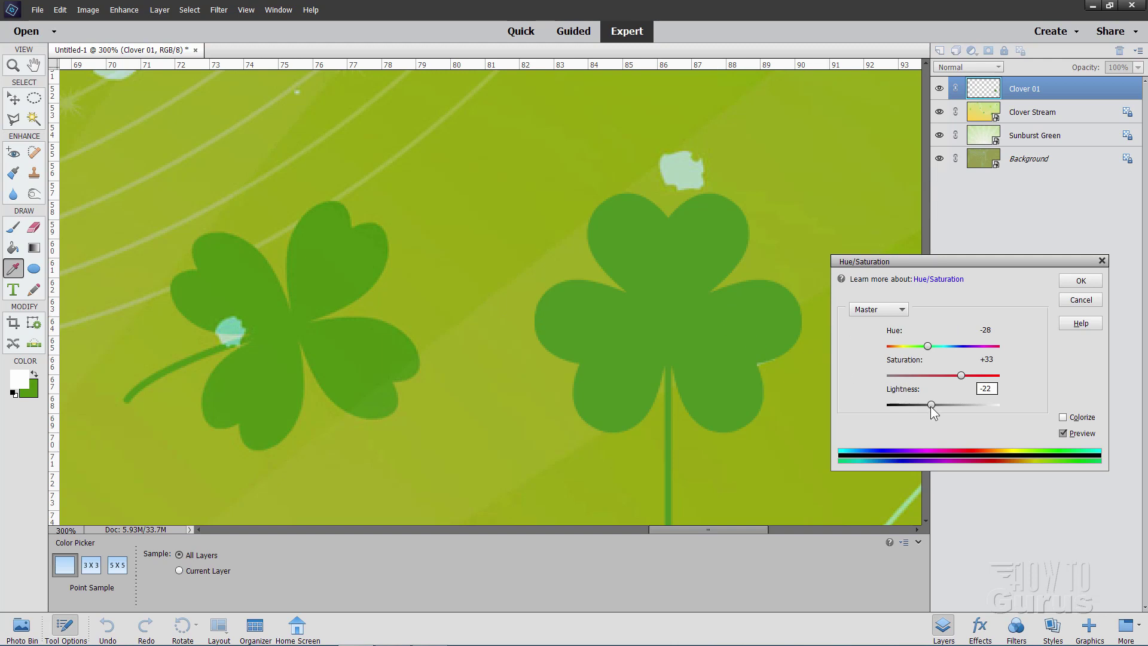
drag(931, 406, 928, 404)
click(1080, 280)
key(v)
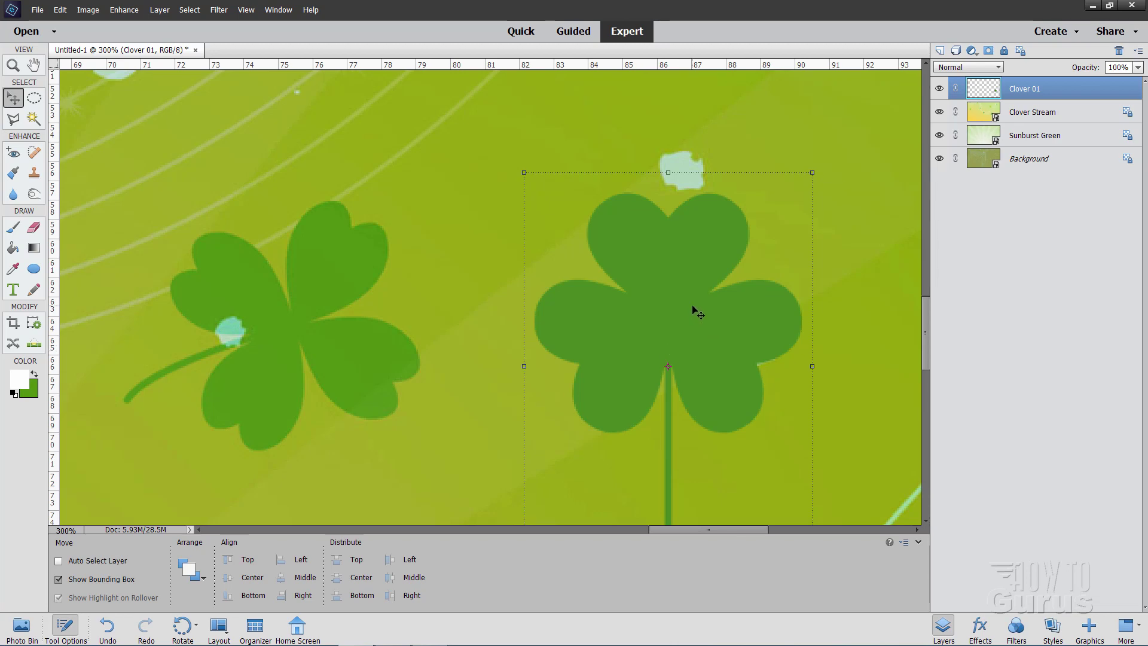
Move the clover to the lower-left corner and enlarge it to about 154%.
click(15, 67)
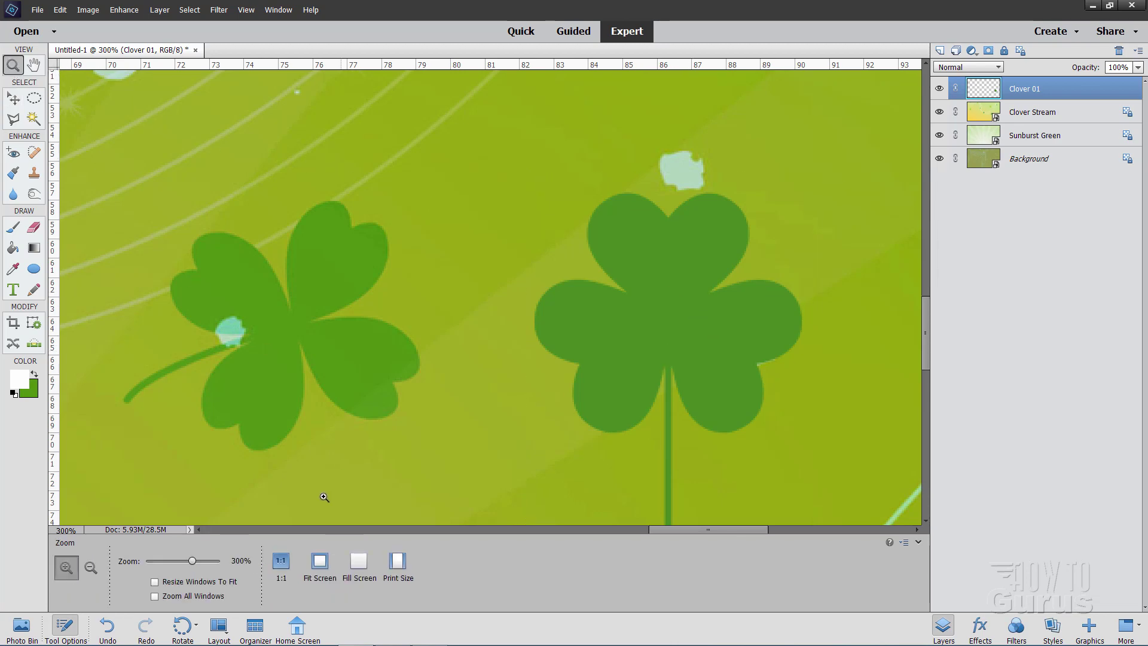
click(320, 560)
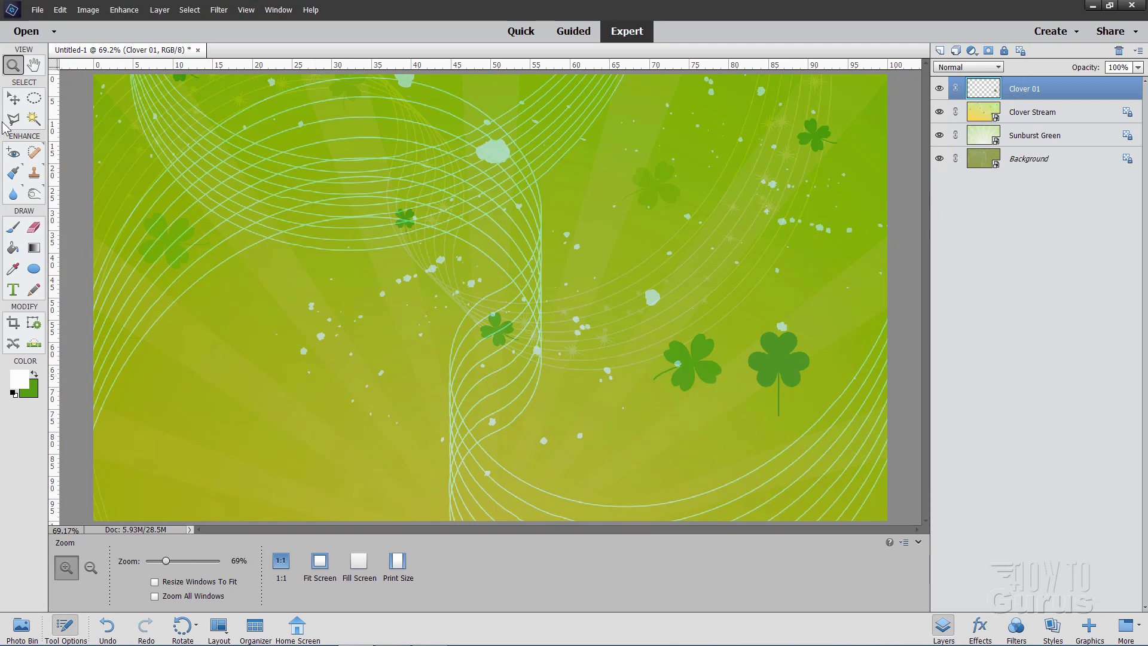
click(13, 99)
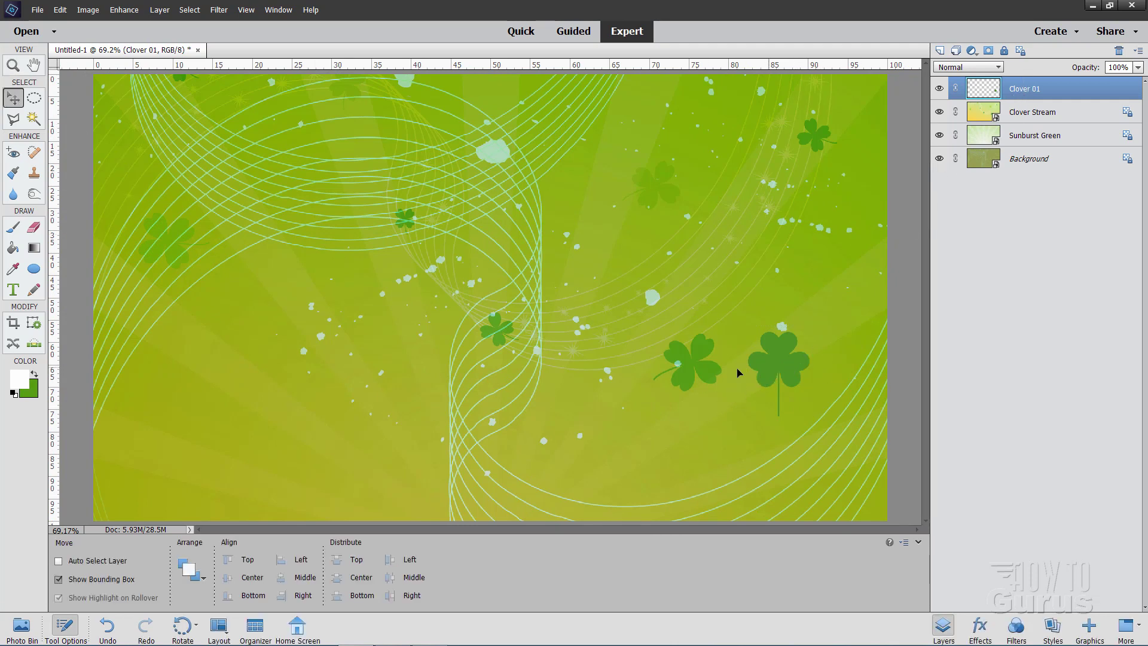
drag(763, 373, 171, 435)
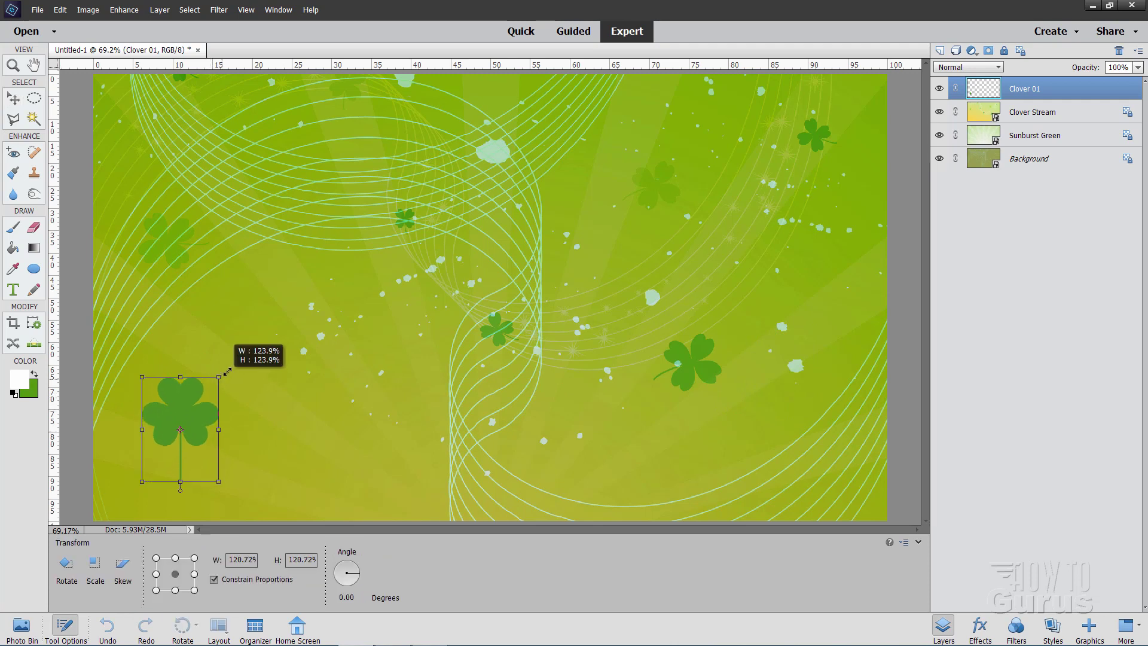
drag(229, 370, 237, 352)
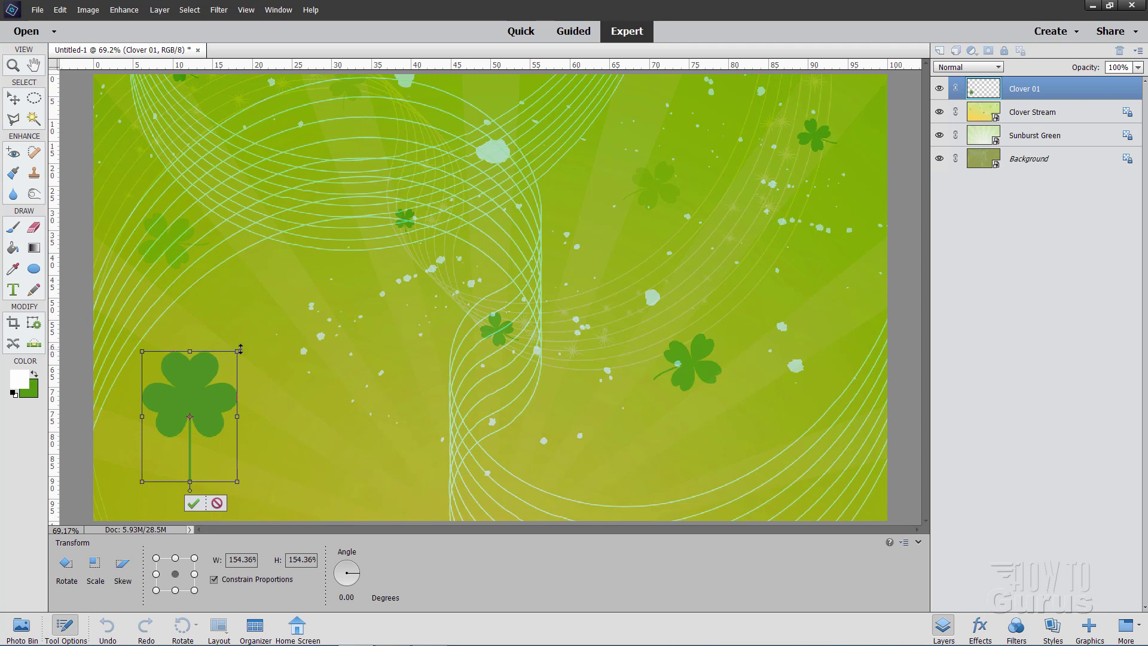
Rotate the clover about 18° clockwise, nudge it down-right, and apply the transform.
drag(242, 344, 197, 325)
drag(174, 393, 182, 409)
click(200, 516)
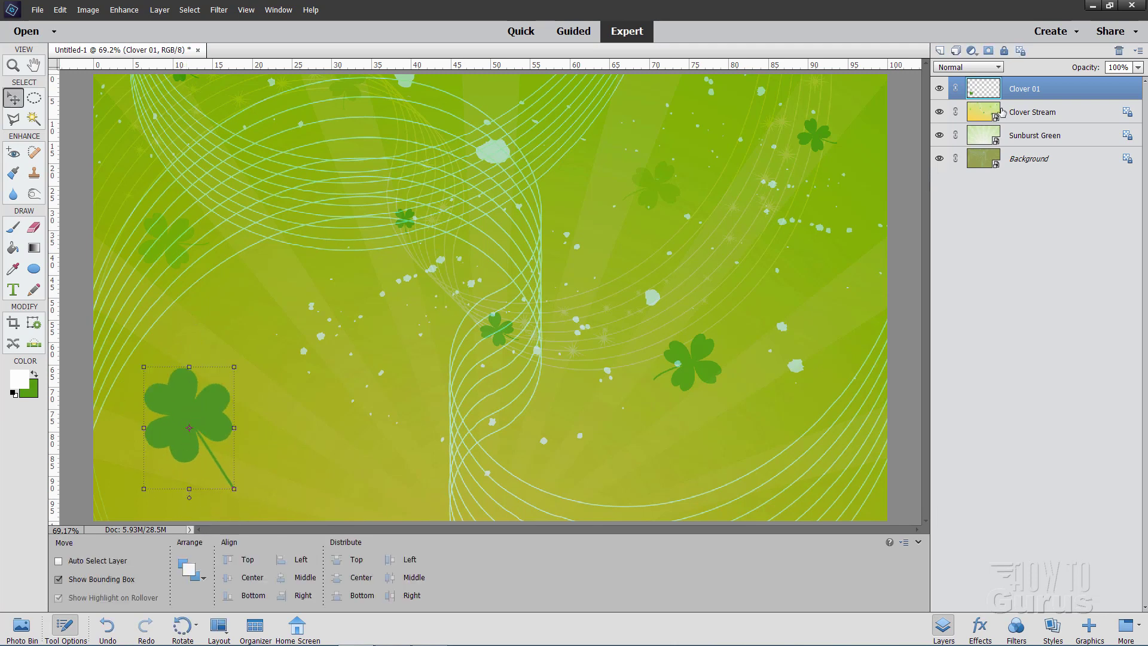
click(939, 89)
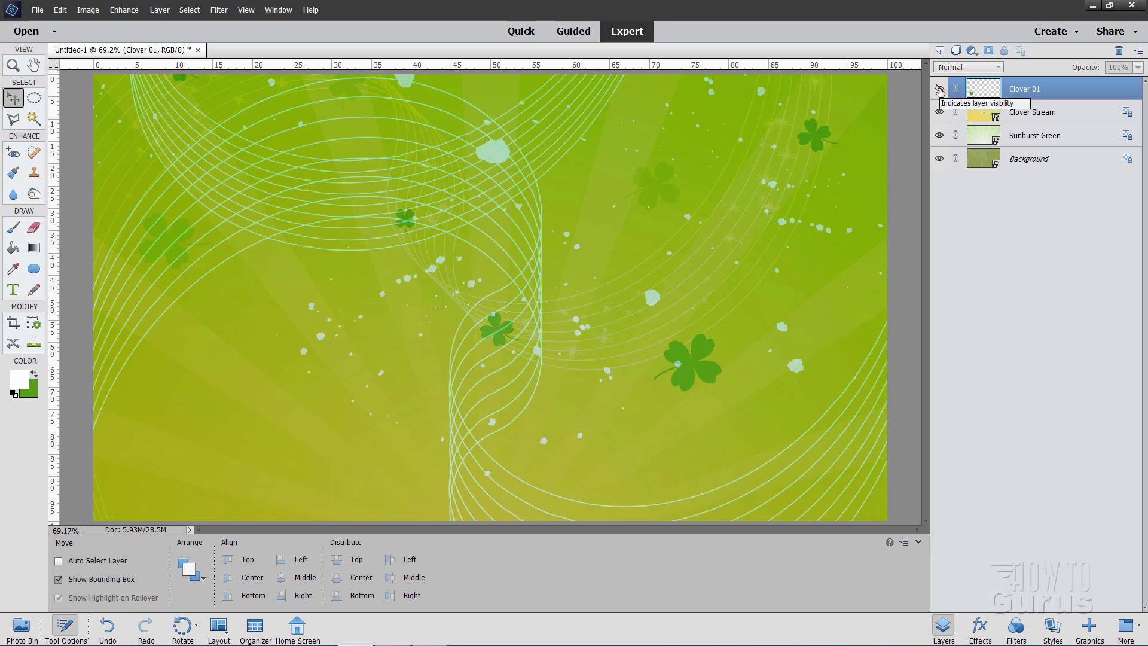
click(940, 89)
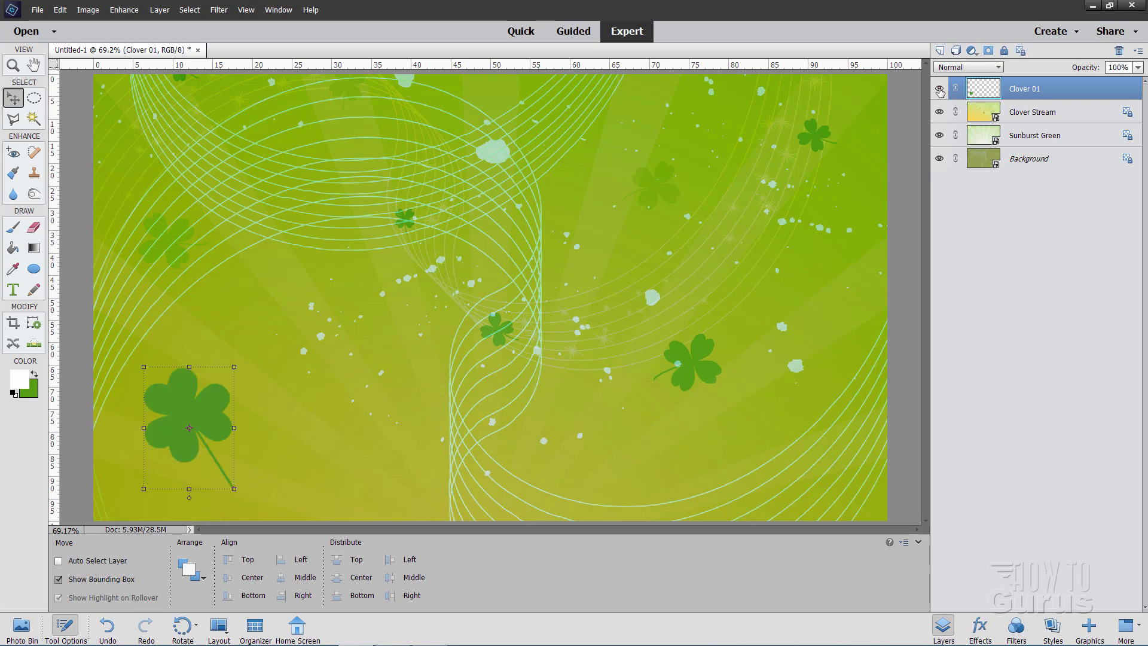
Make white the foreground colour and set the Type tool to AR BLANCA Regular, centre-aligned.
click(14, 393)
click(34, 373)
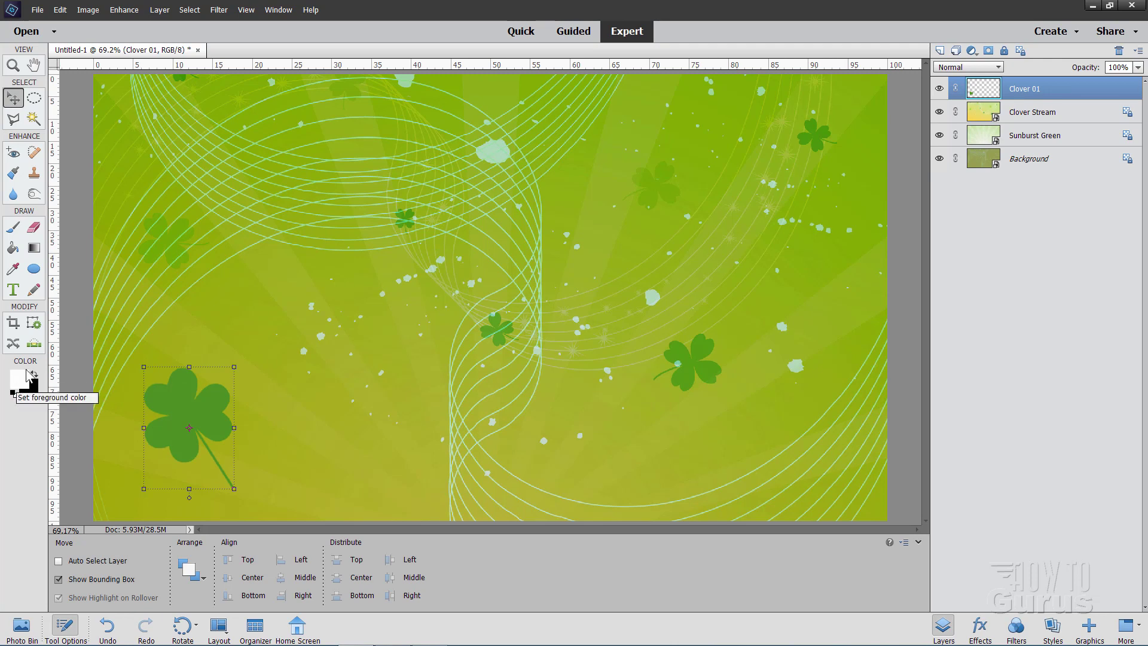
click(13, 289)
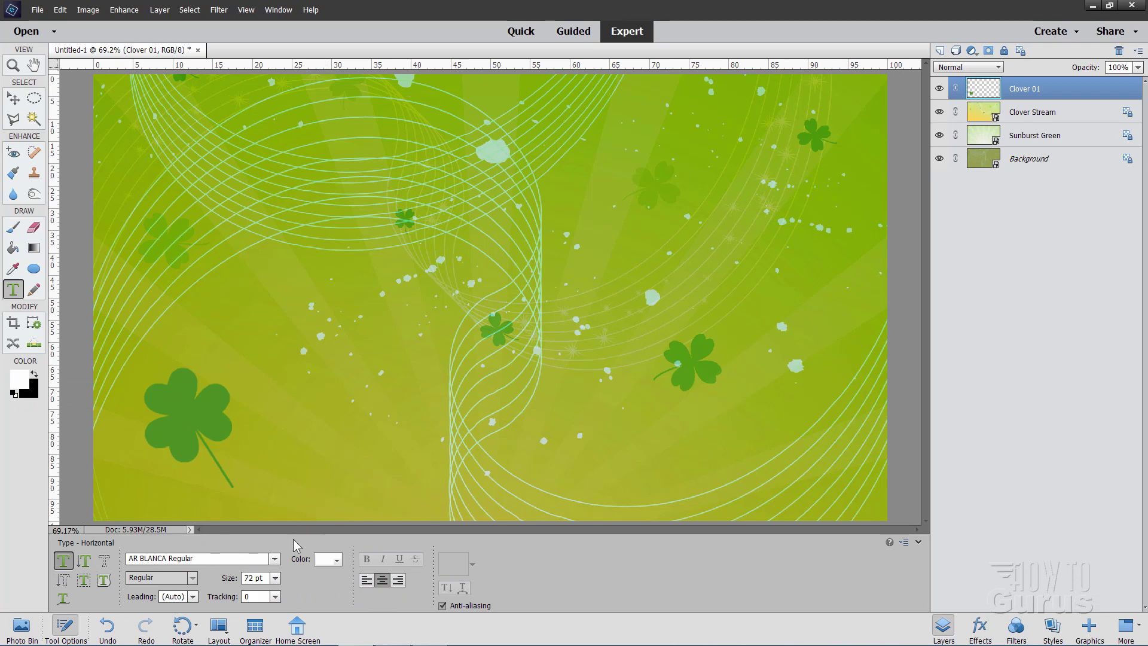
click(275, 560)
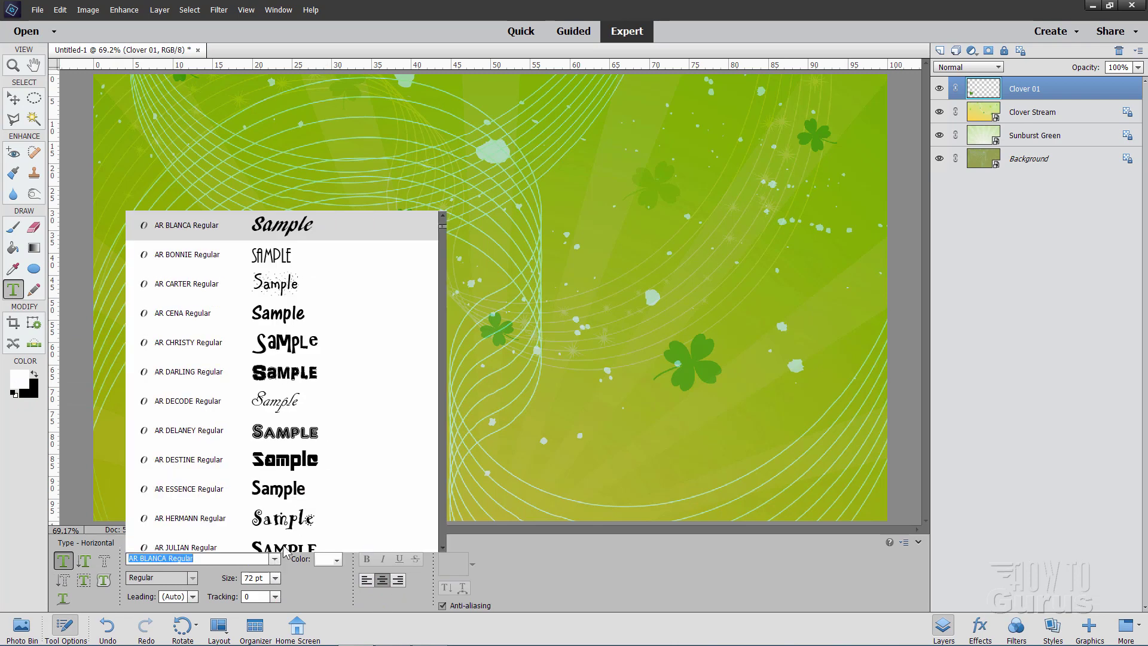
scroll(406, 287, down, 1)
scroll(357, 275, up, 3)
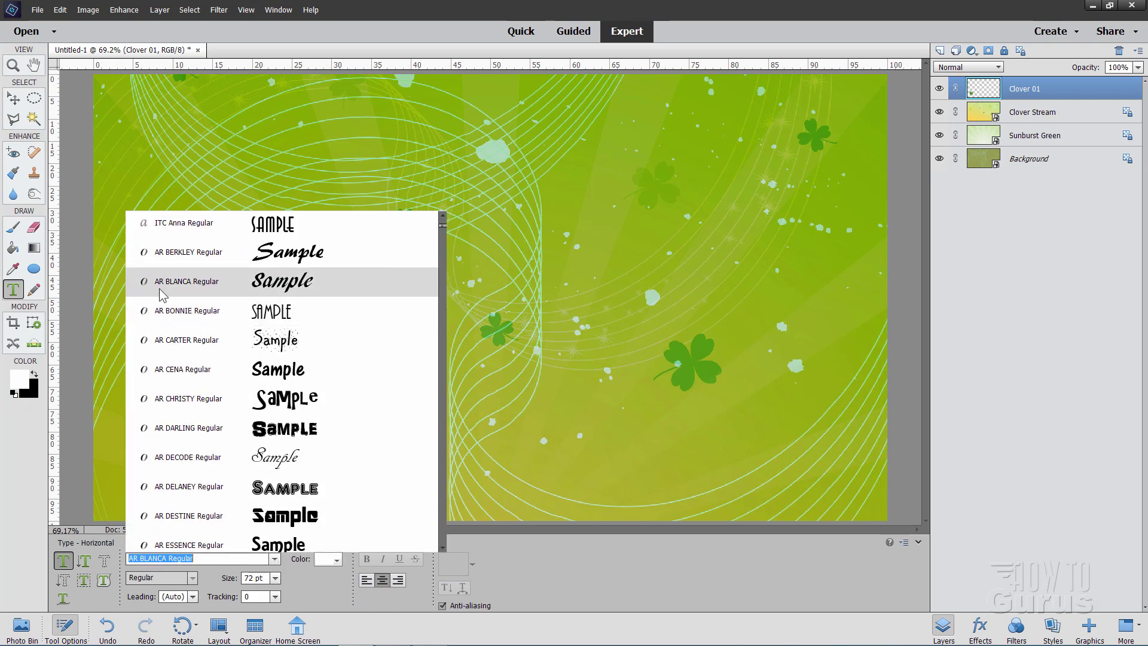
click(300, 286)
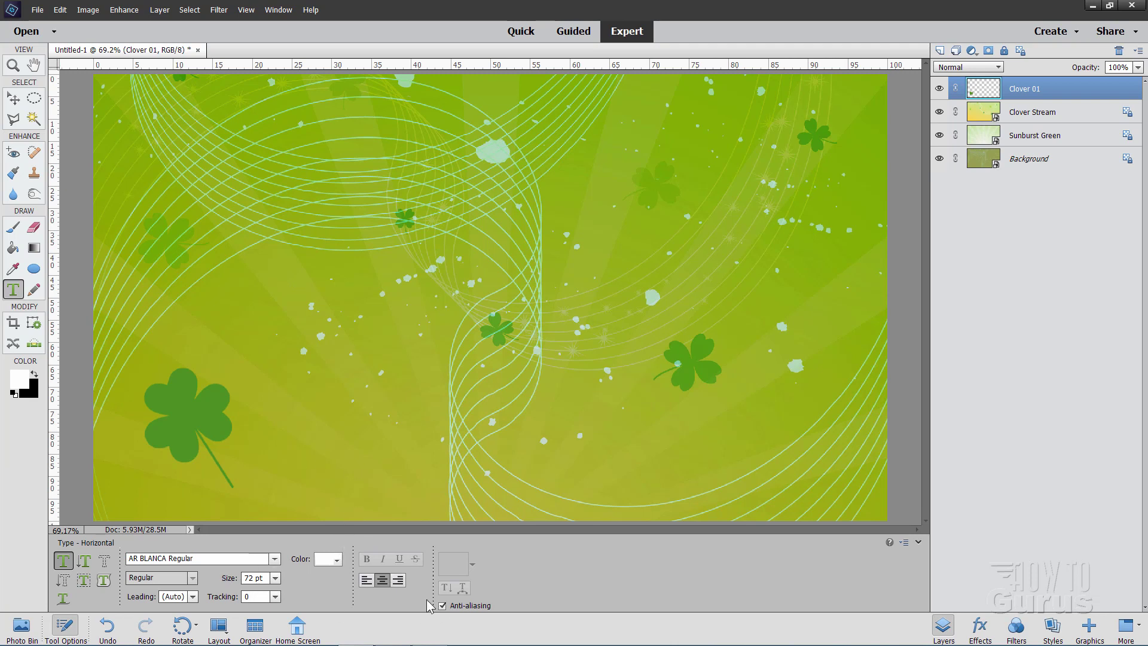
click(383, 581)
Type the headline 'Happy St. Patrick's Day!' and drag it over the large lower-left clover.
click(256, 328)
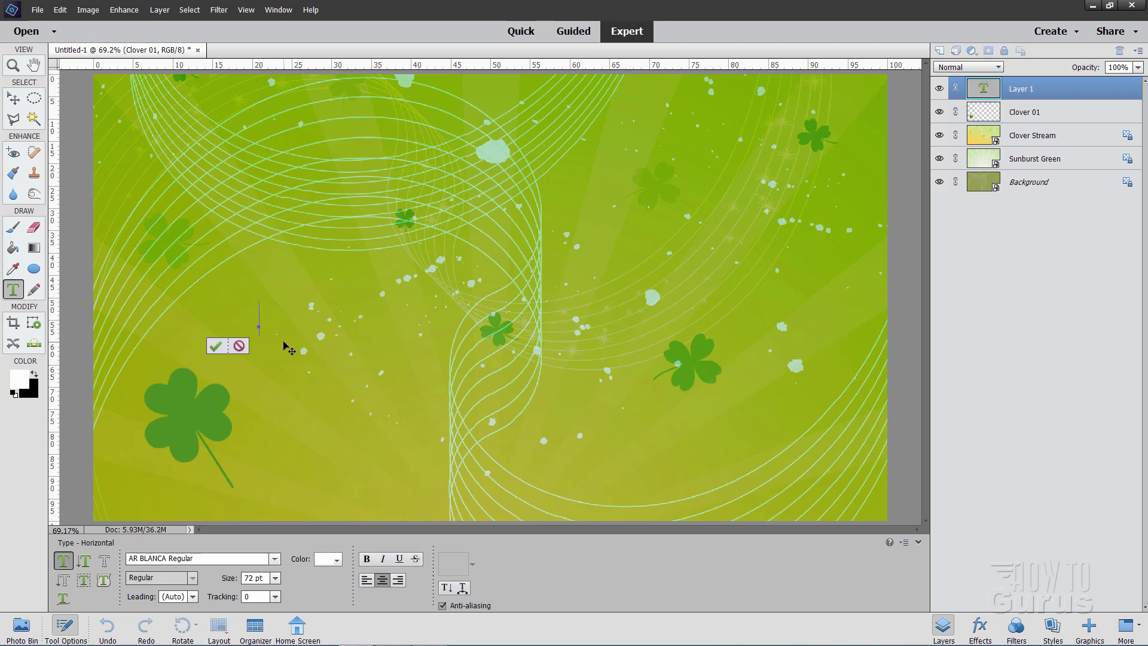
text(Happy)
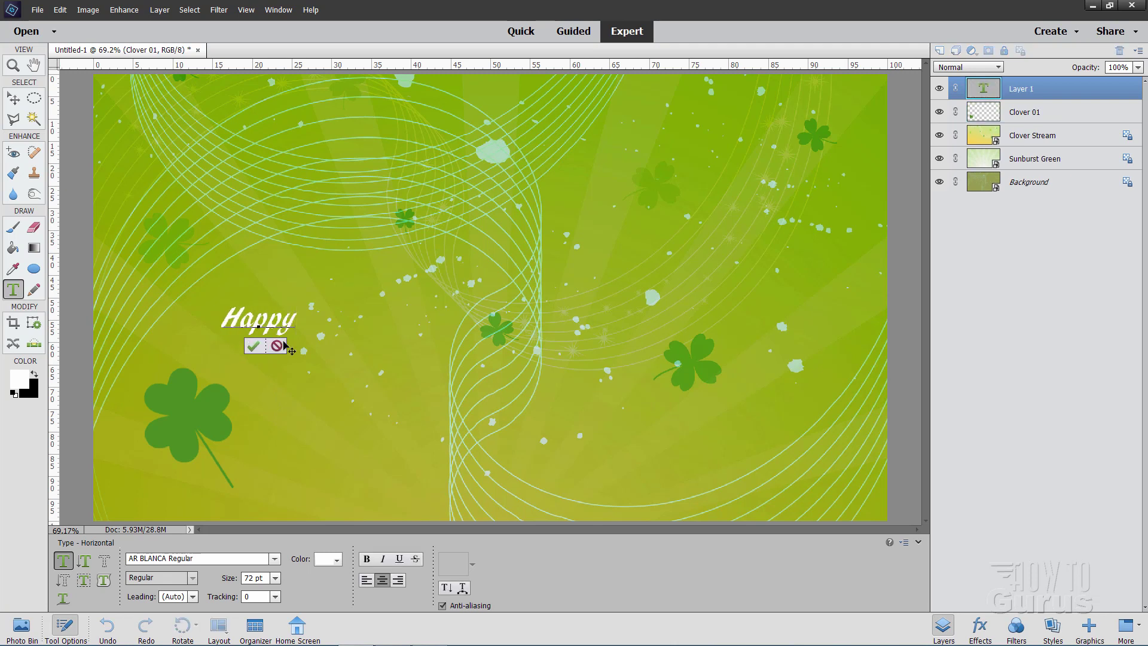
text( St.)
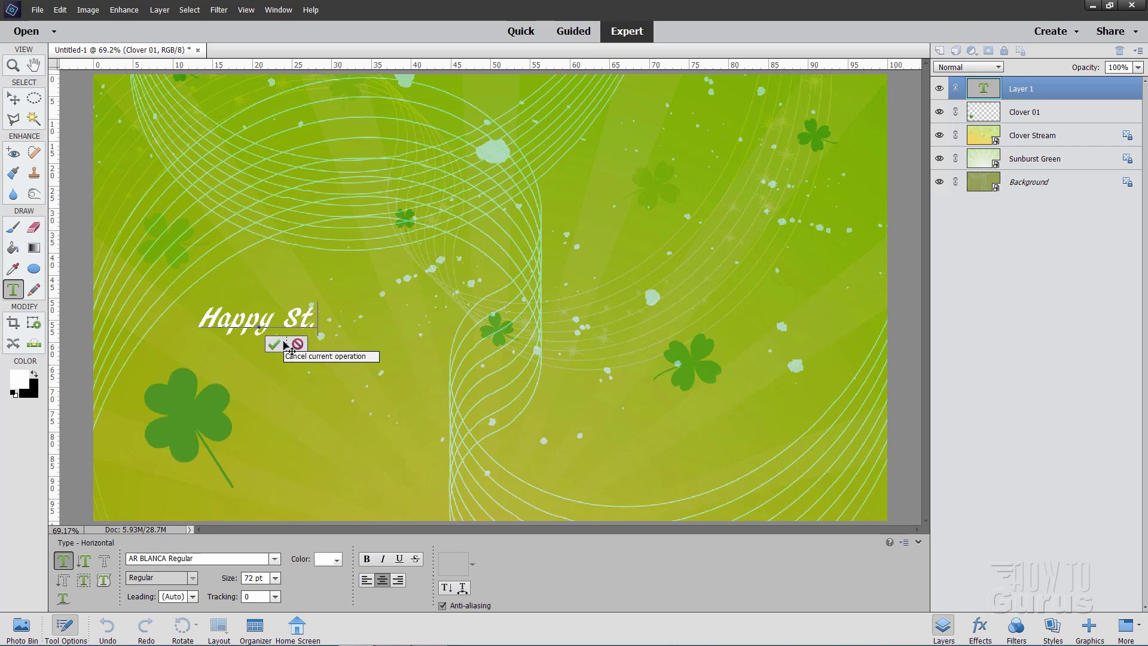
text( Patricks Day!!!)
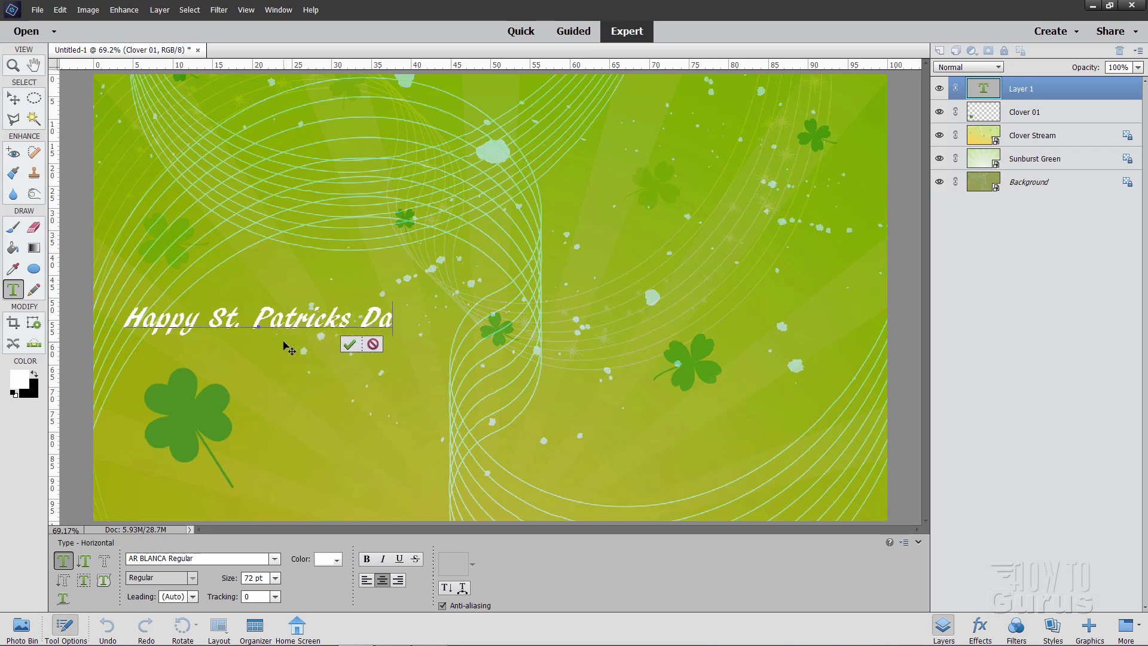
key(BackSpace)
key(BackSpace)
key(BackSpace)
key(BackSpace)
key(BackSpace)
key(BackSpace)
key(BackSpace)
key(BackSpace)
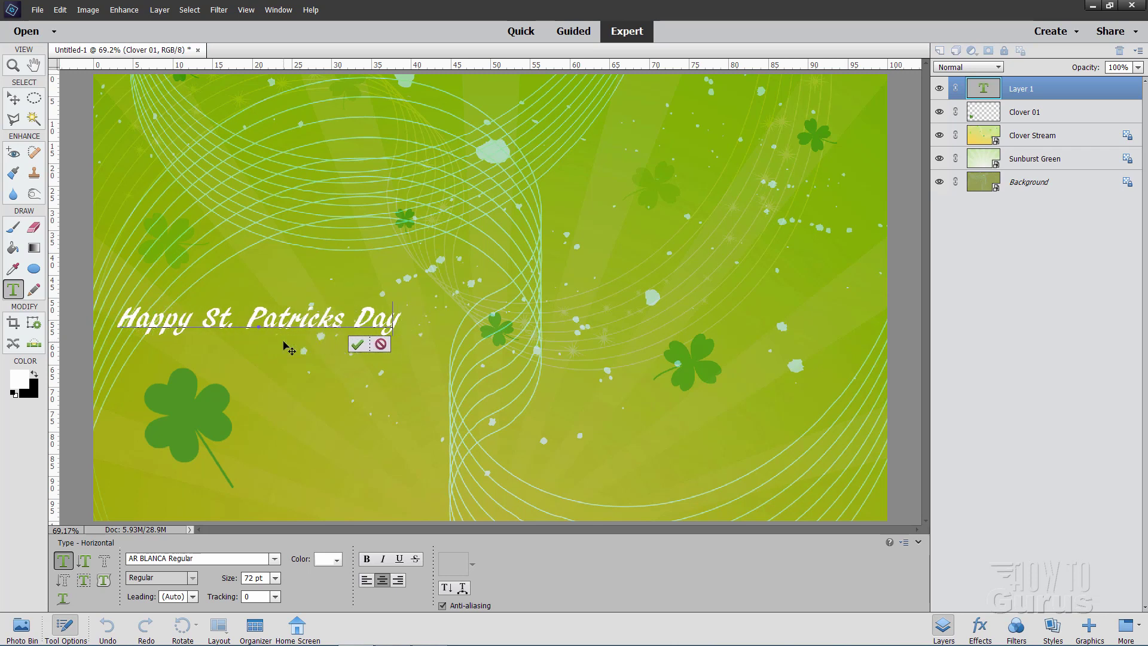
text(')
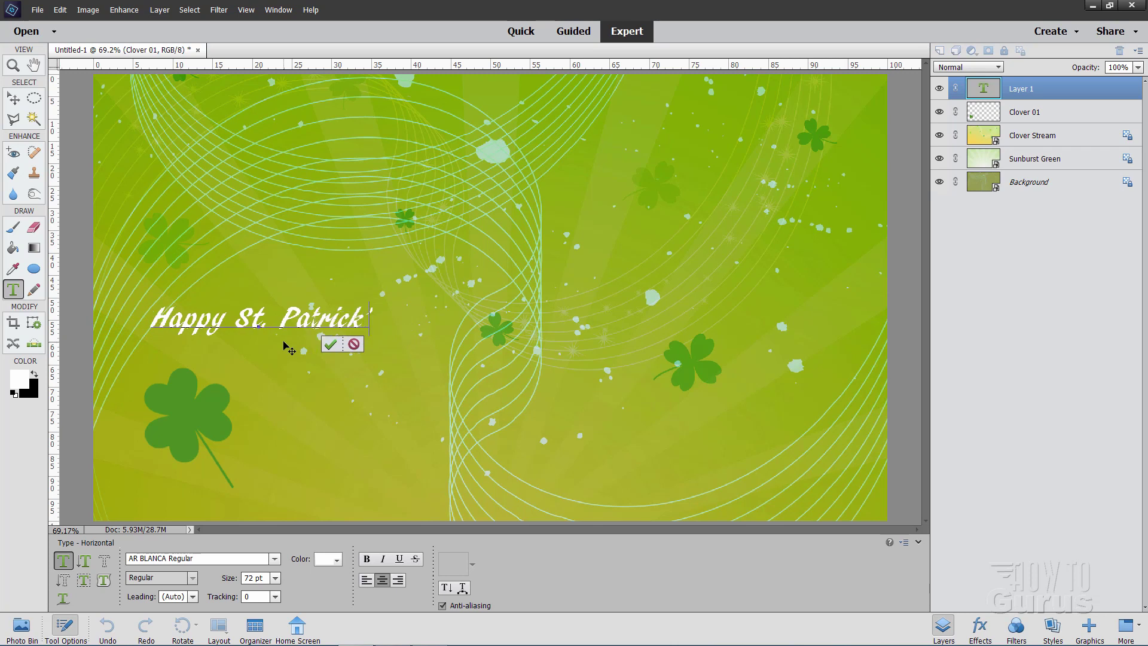
text(s Day!)
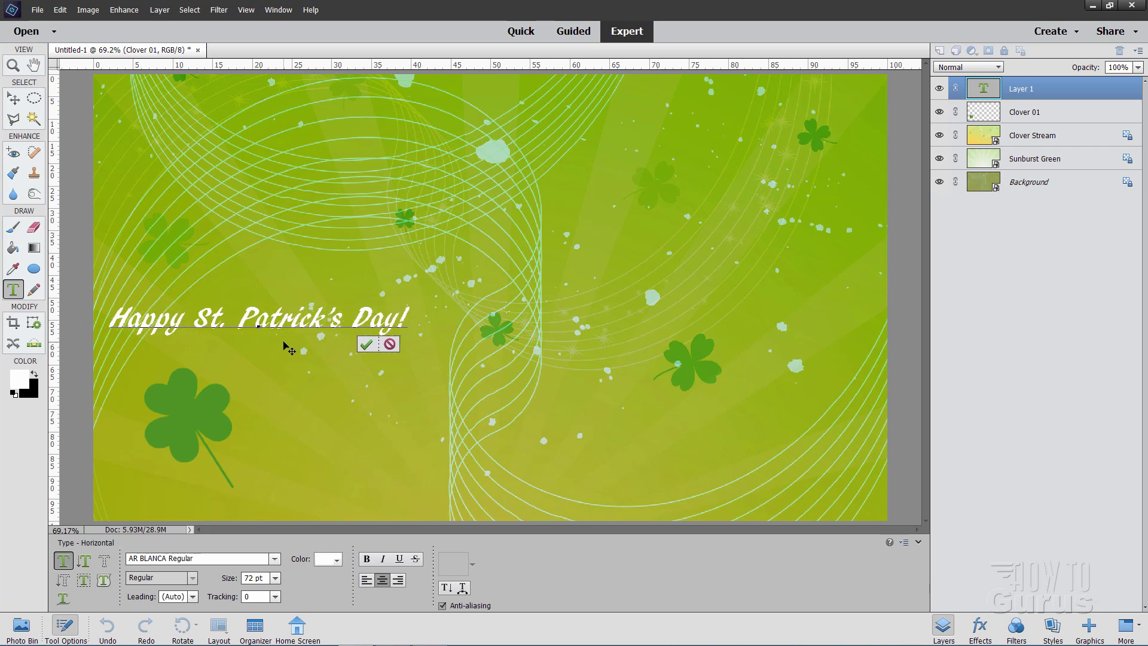
click(366, 344)
key(v)
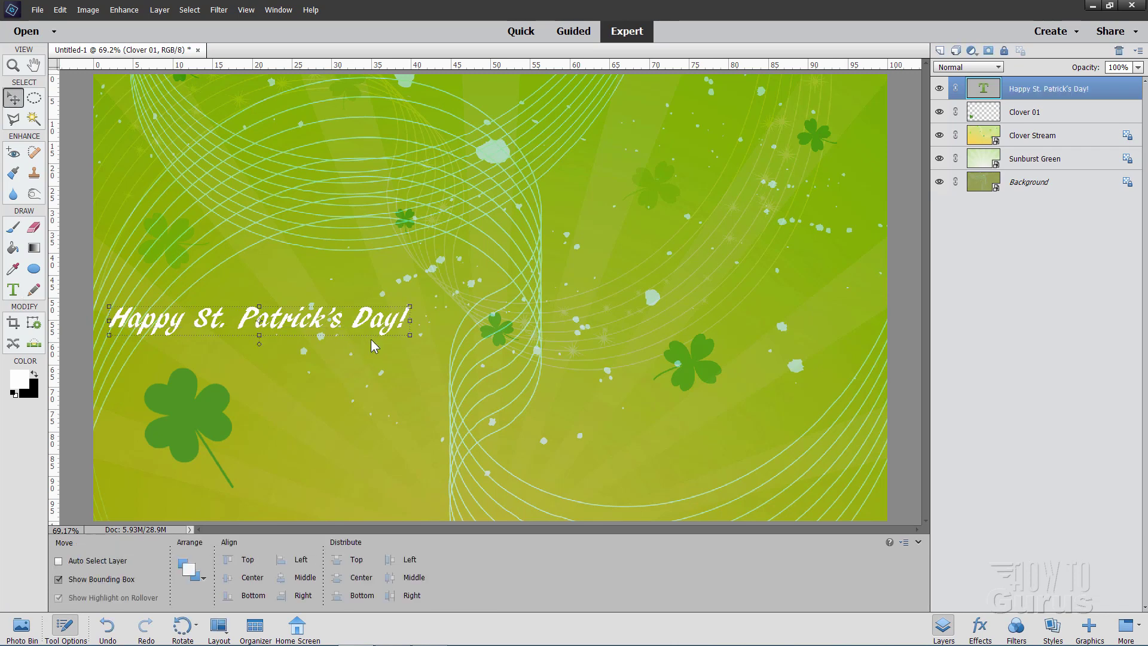
drag(310, 326, 371, 423)
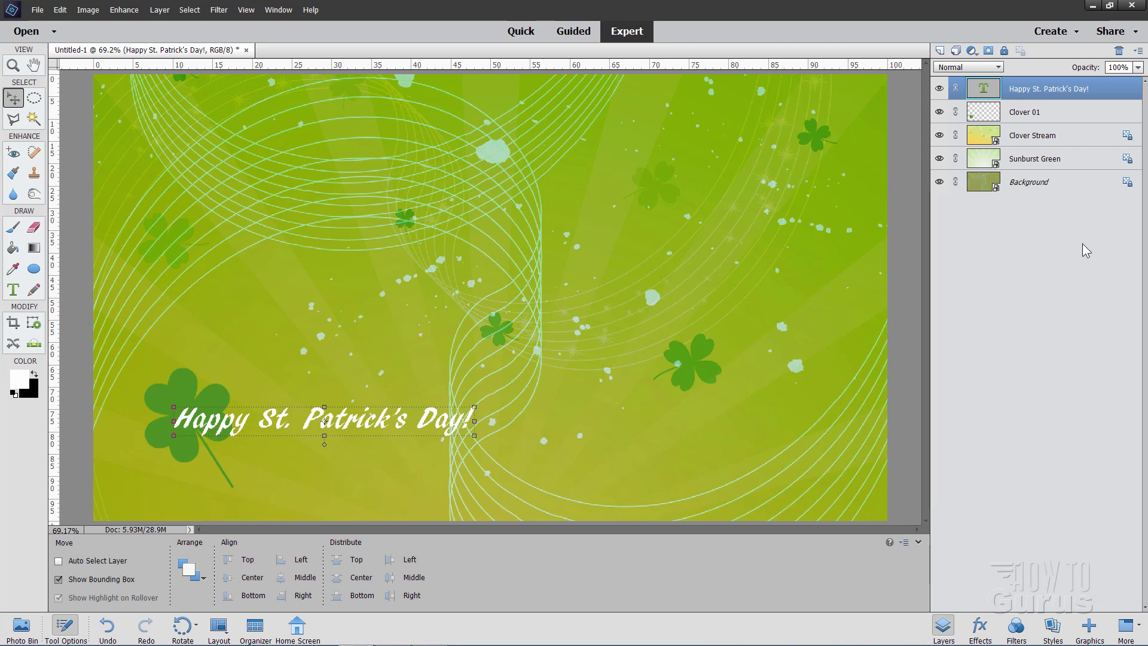
click(1085, 182)
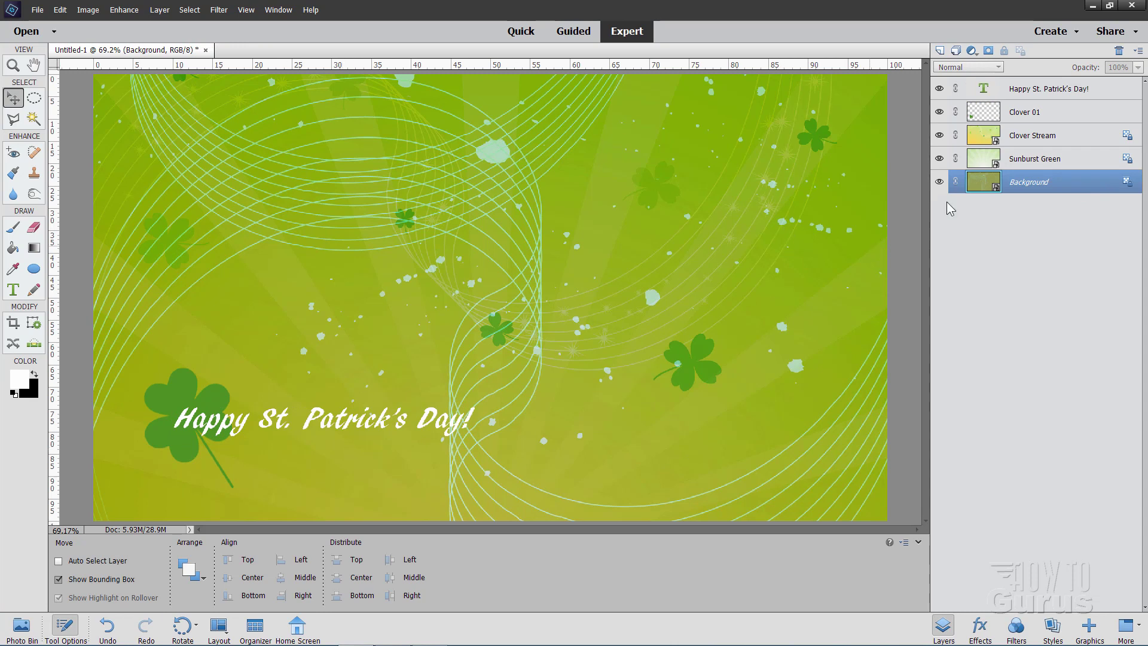
click(939, 89)
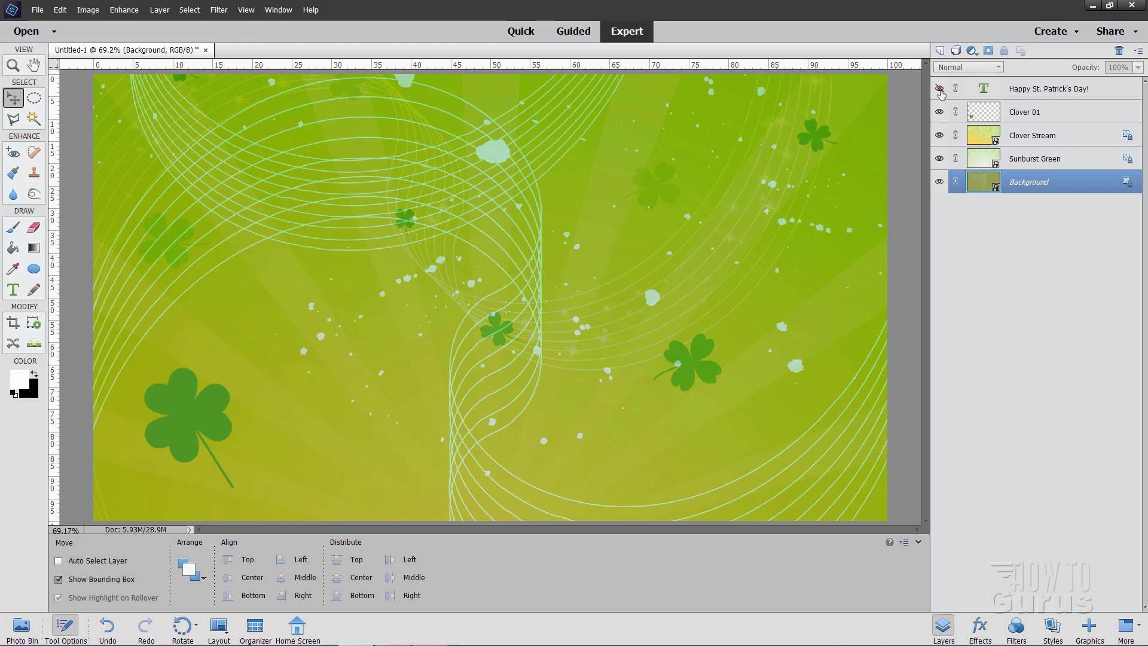
click(939, 89)
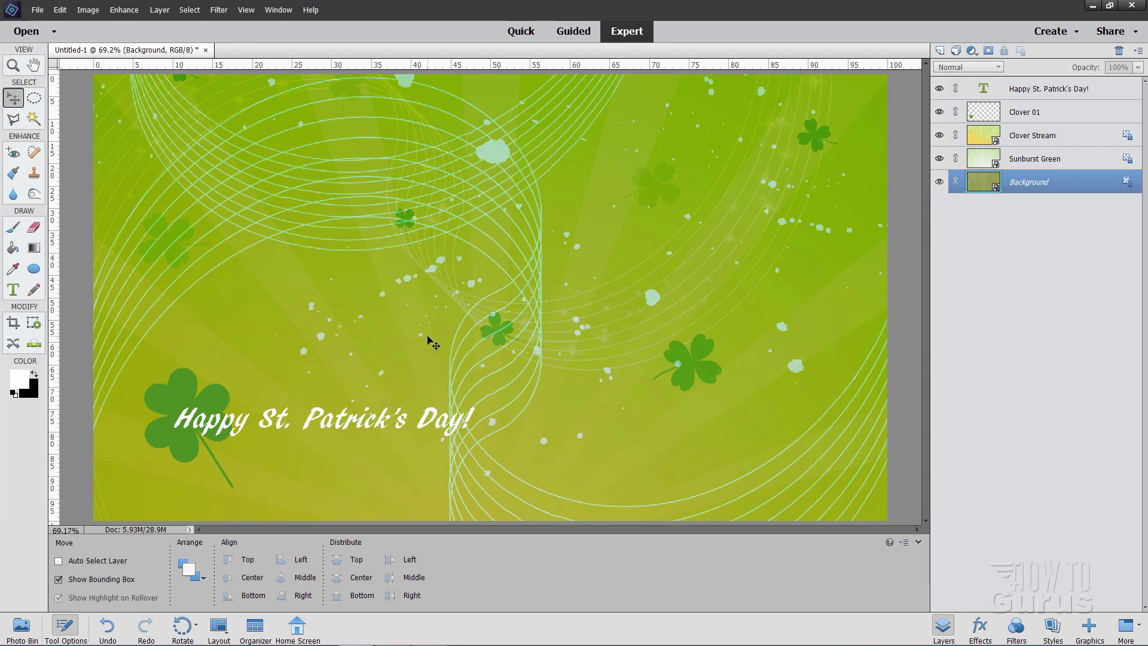
Place the IrishMan leprechaun image and position it left of centre, behind the headline.
click(38, 11)
click(67, 163)
drag(185, 9, 326, 92)
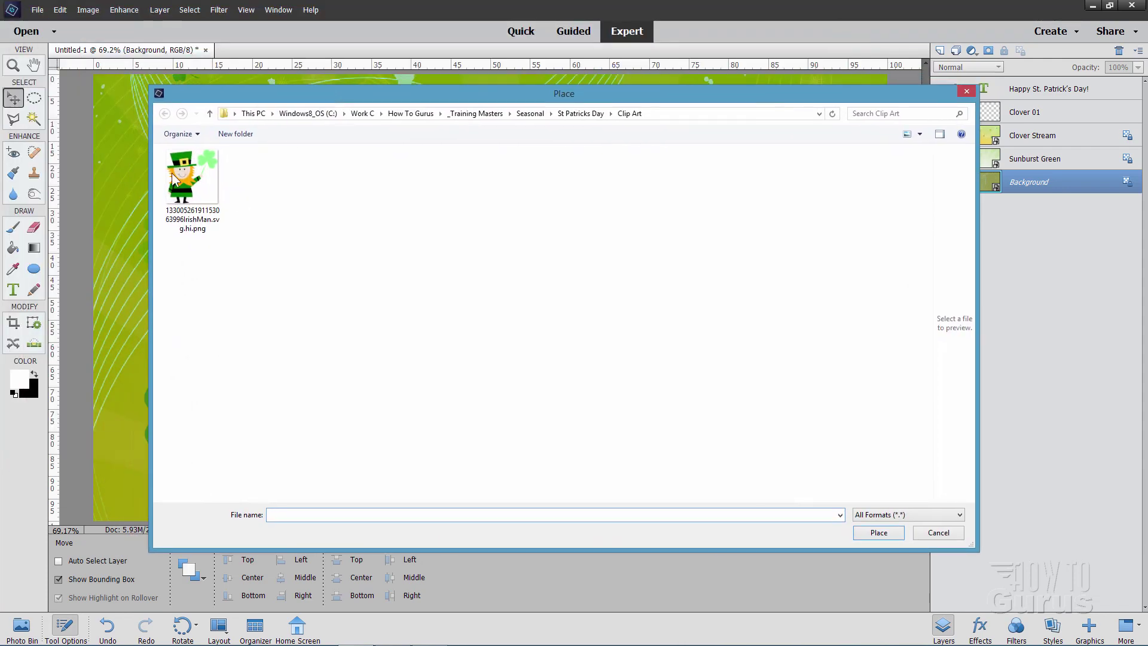
click(198, 190)
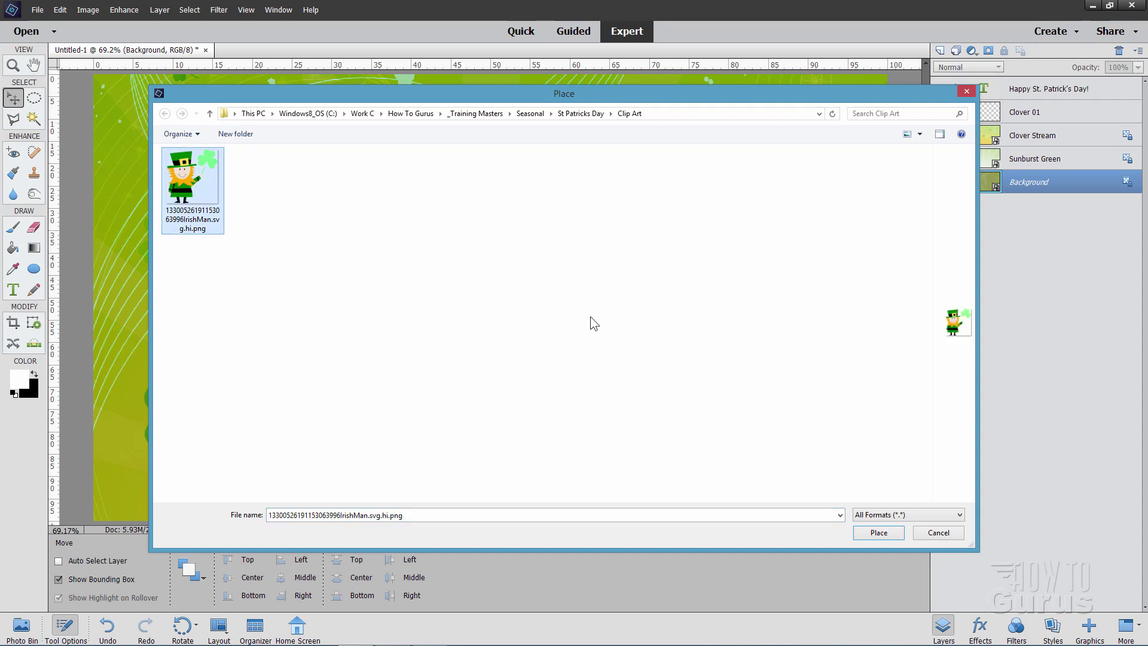
click(878, 532)
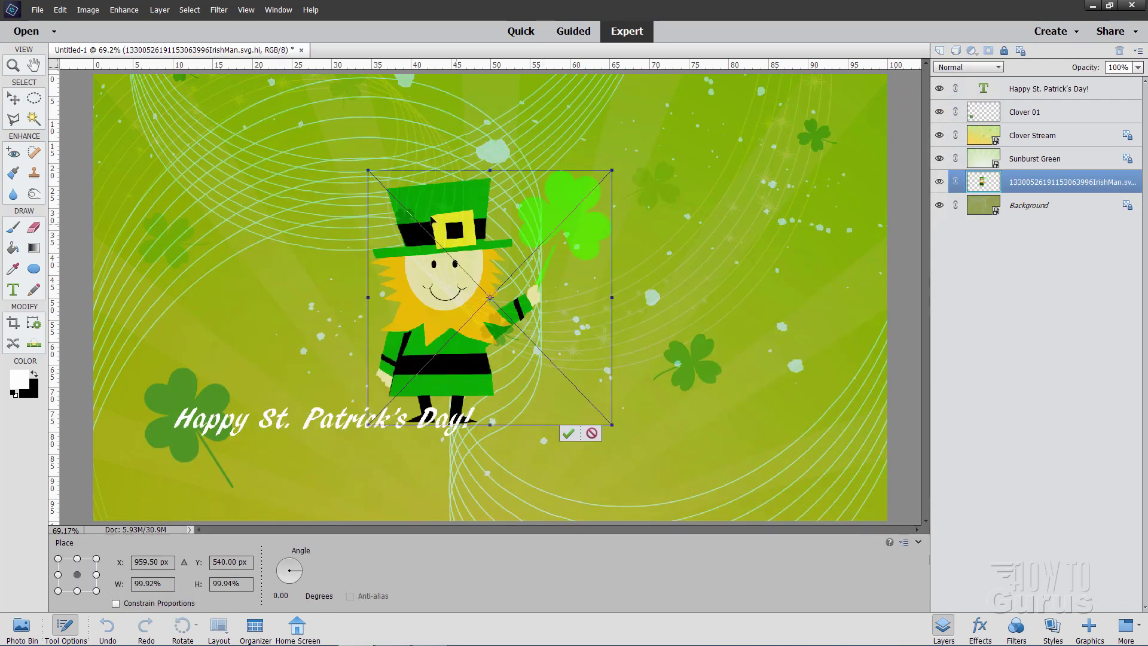
drag(436, 334, 298, 396)
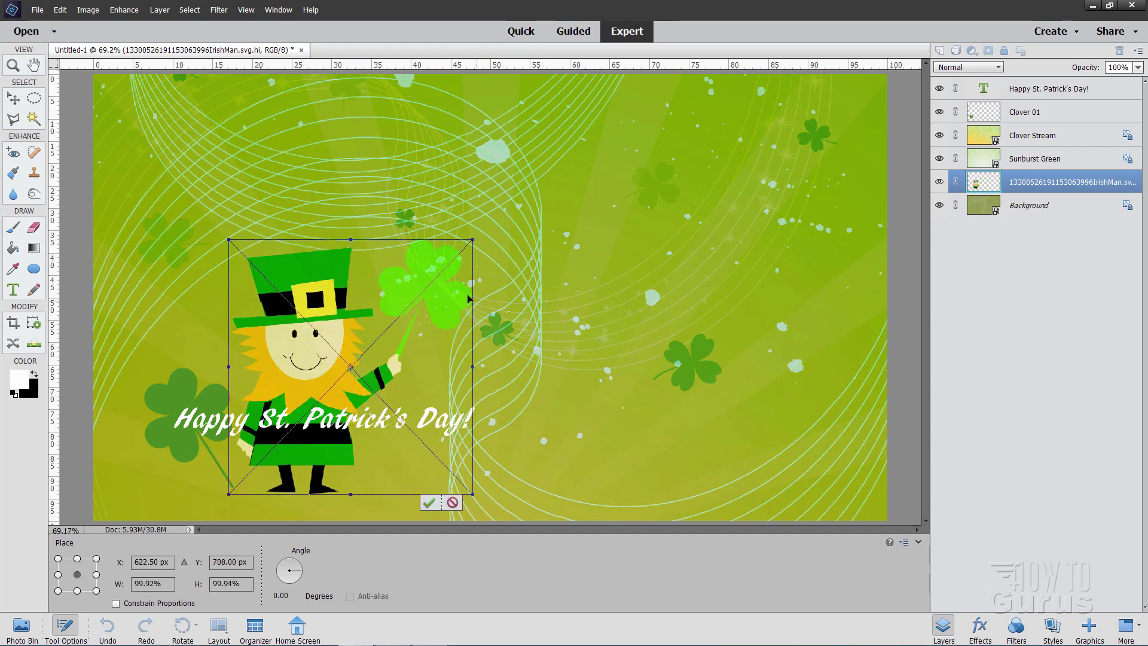
click(429, 502)
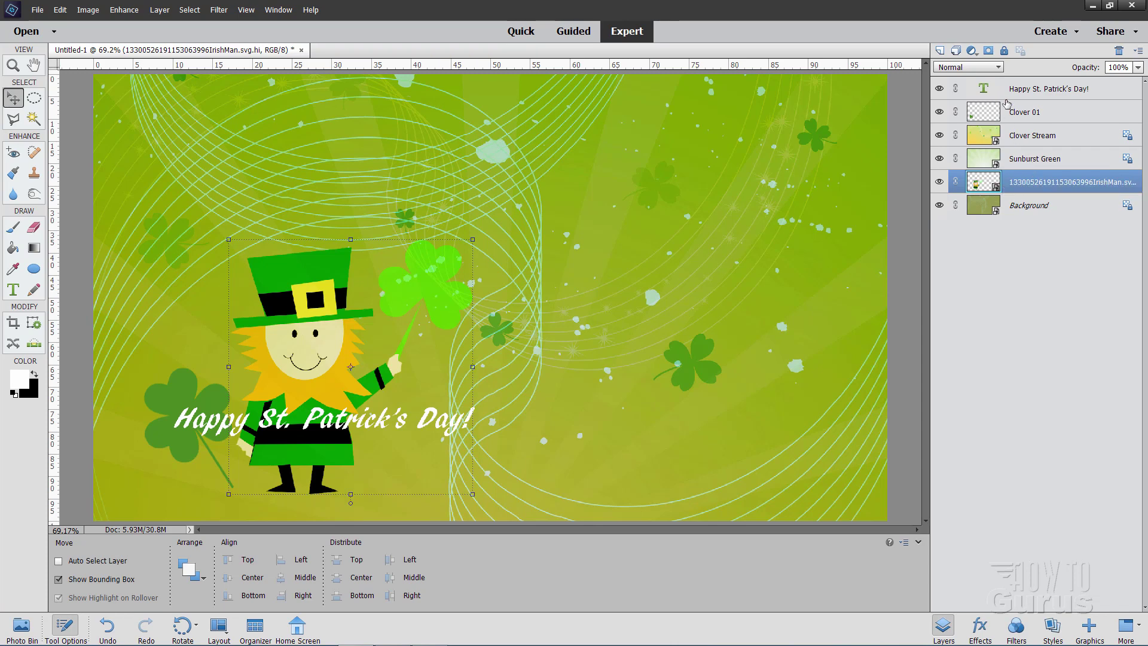
Move the leprechaun layer above Clover Stream and nudge the leprechaun slightly right.
drag(1030, 180, 1024, 129)
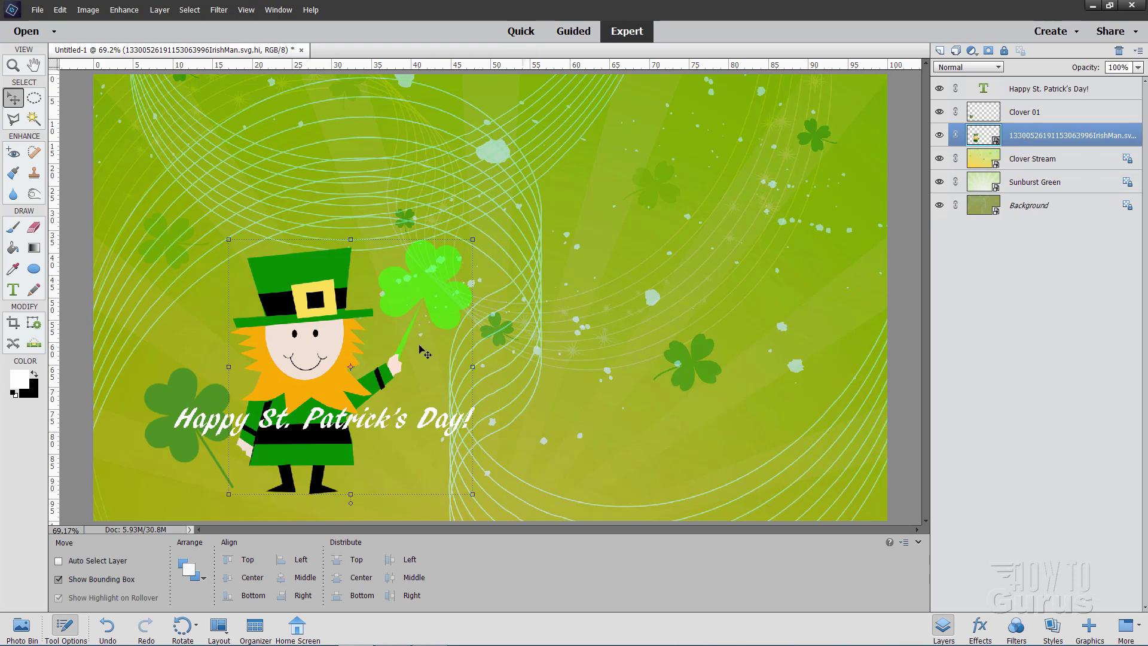
drag(333, 364, 338, 364)
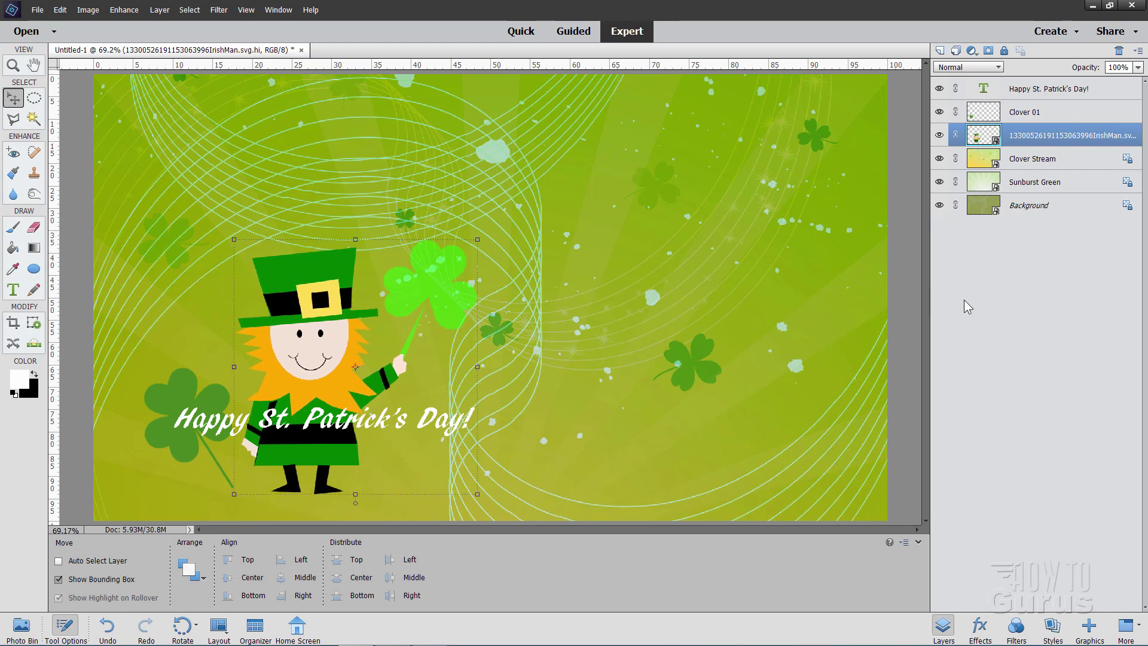
click(1044, 205)
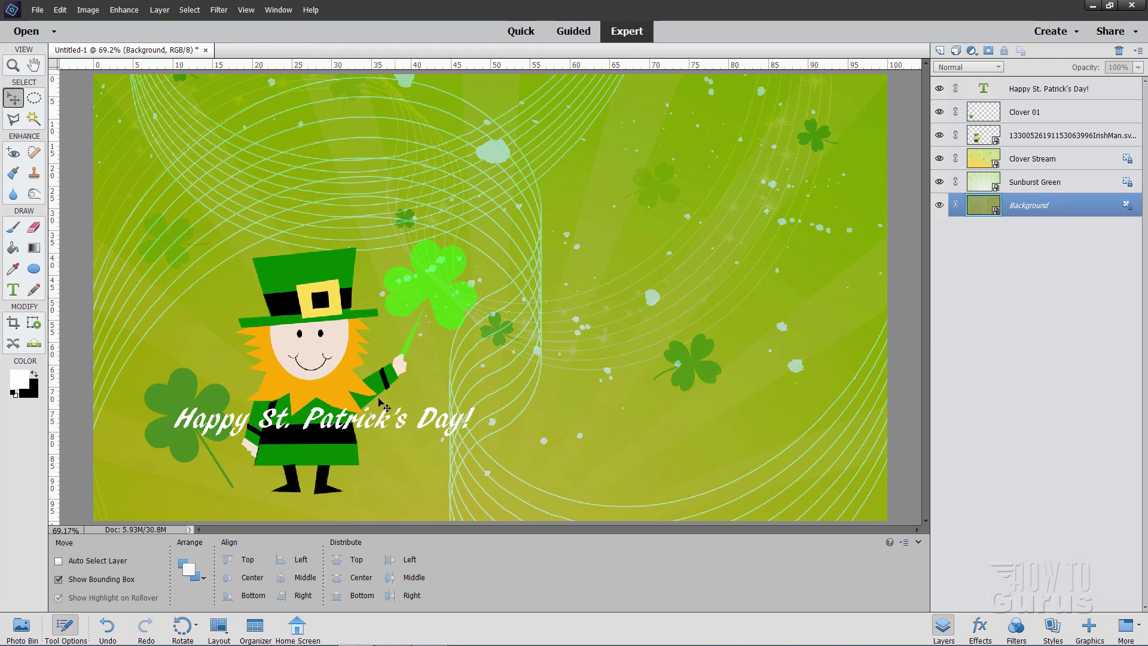
Hide and reshow the greeting, Clover 01 and leprechaun layers, then select the greeting text layer.
click(939, 88)
click(939, 112)
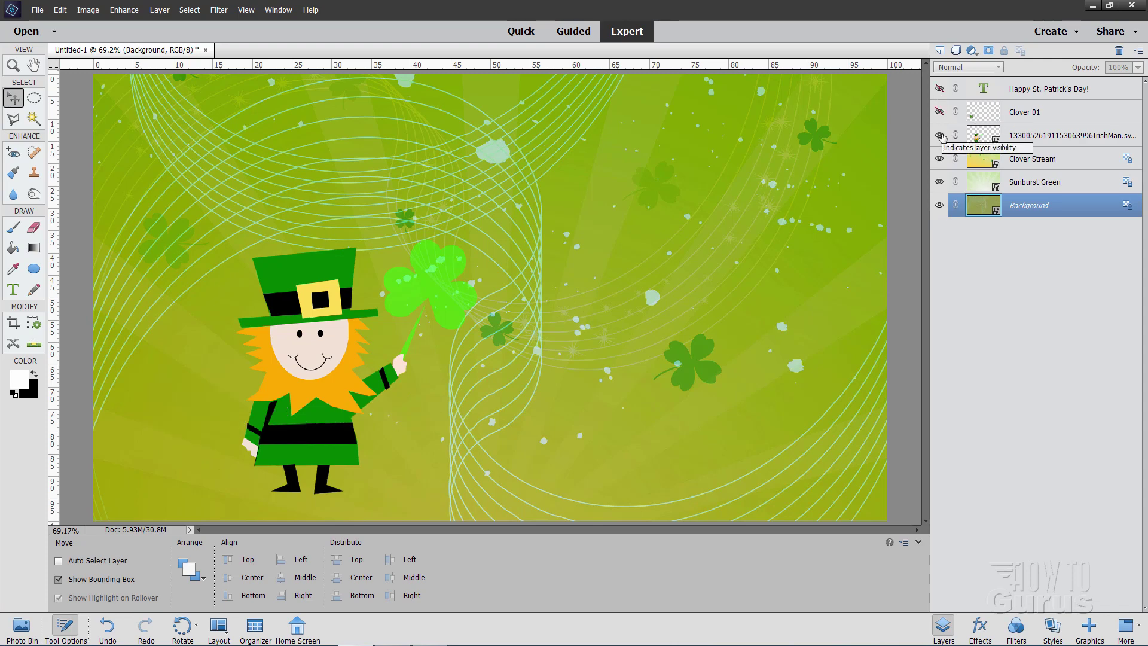
click(939, 135)
click(939, 112)
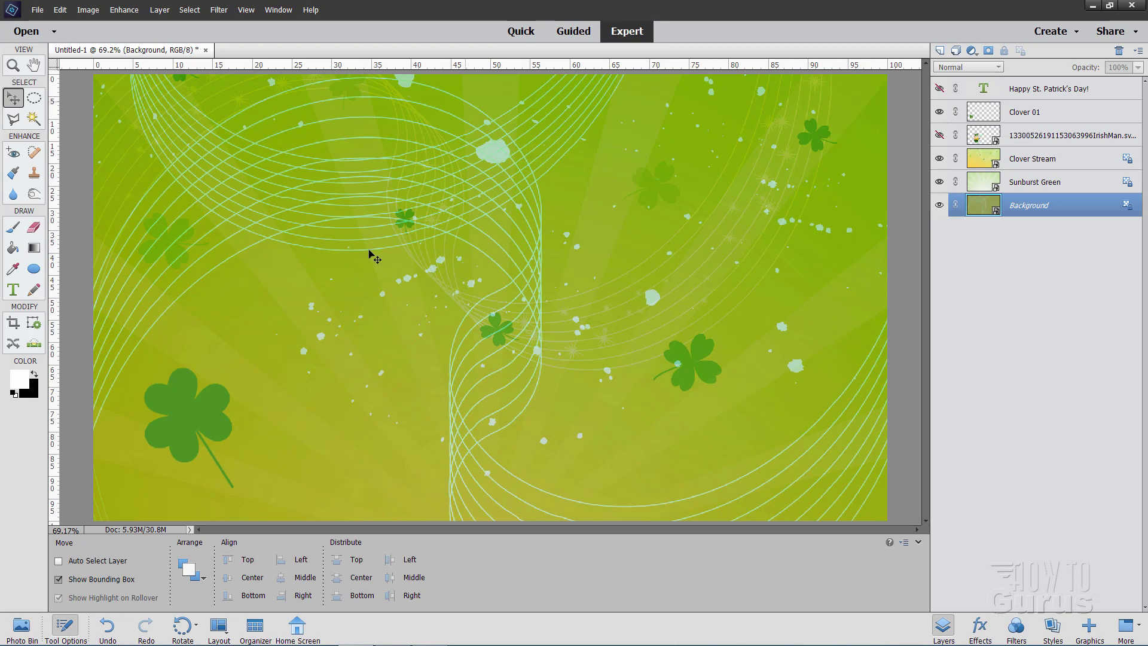
click(940, 89)
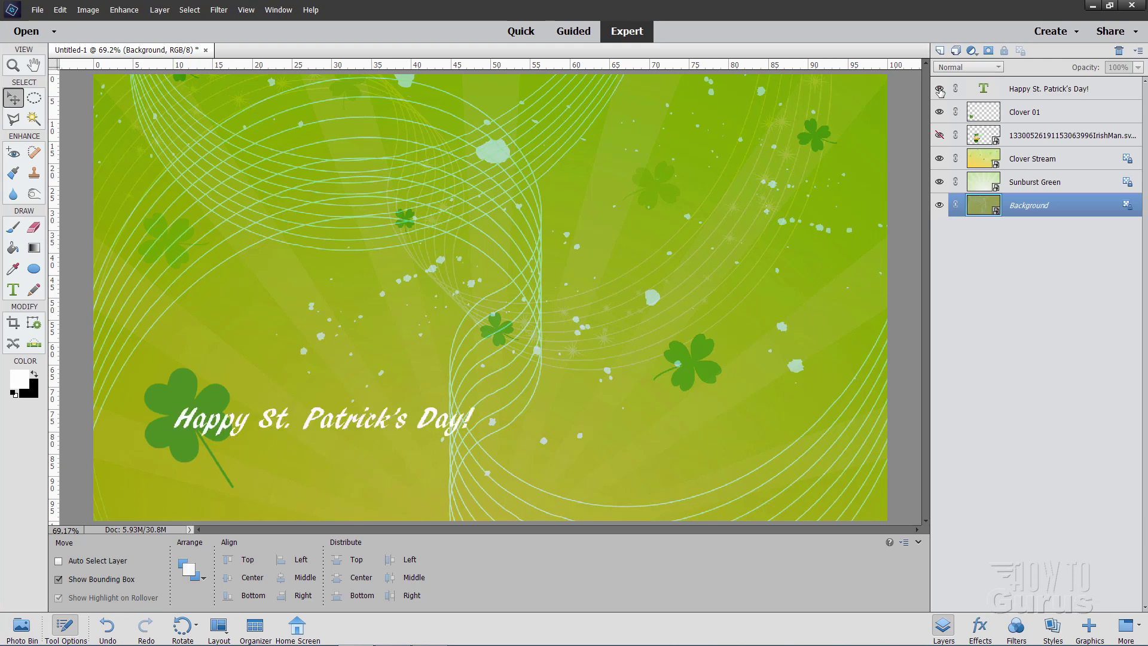
click(939, 136)
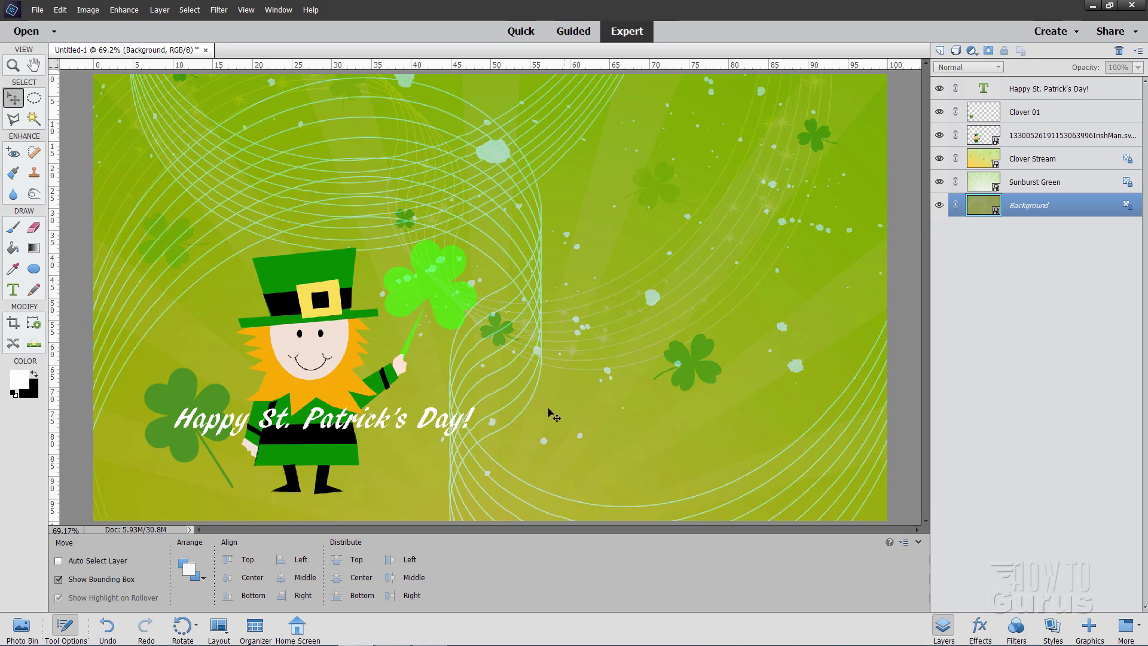
click(1036, 91)
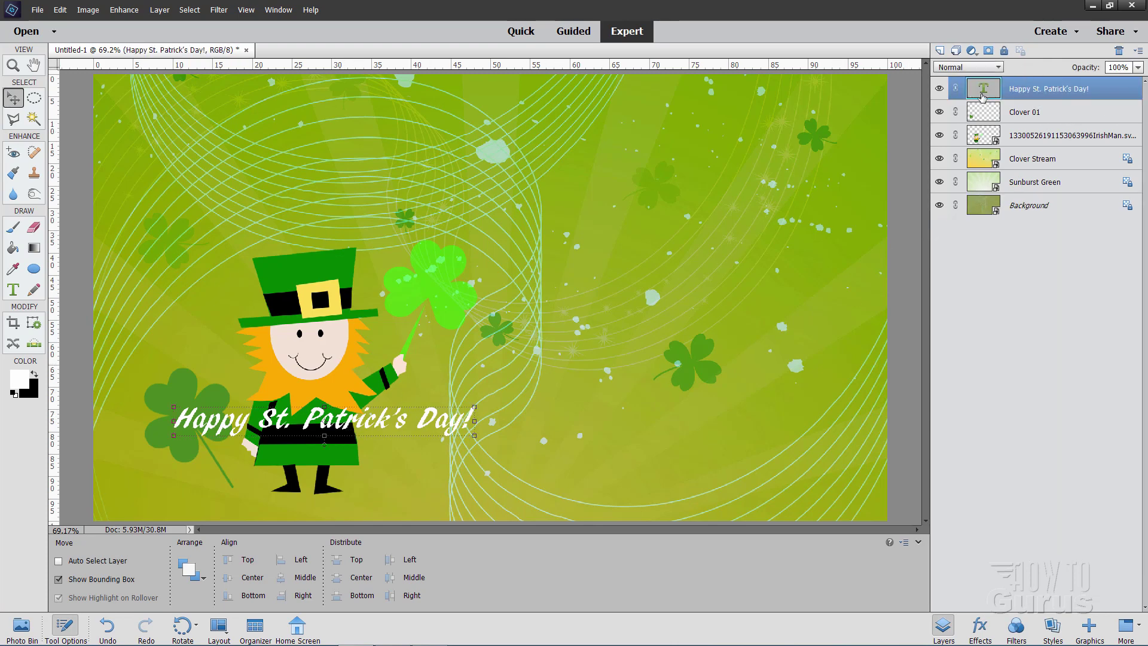
Add a drop shadow to the greeting: 135° angle, size 0 px, distance 6 px, opacity 90%.
click(164, 11)
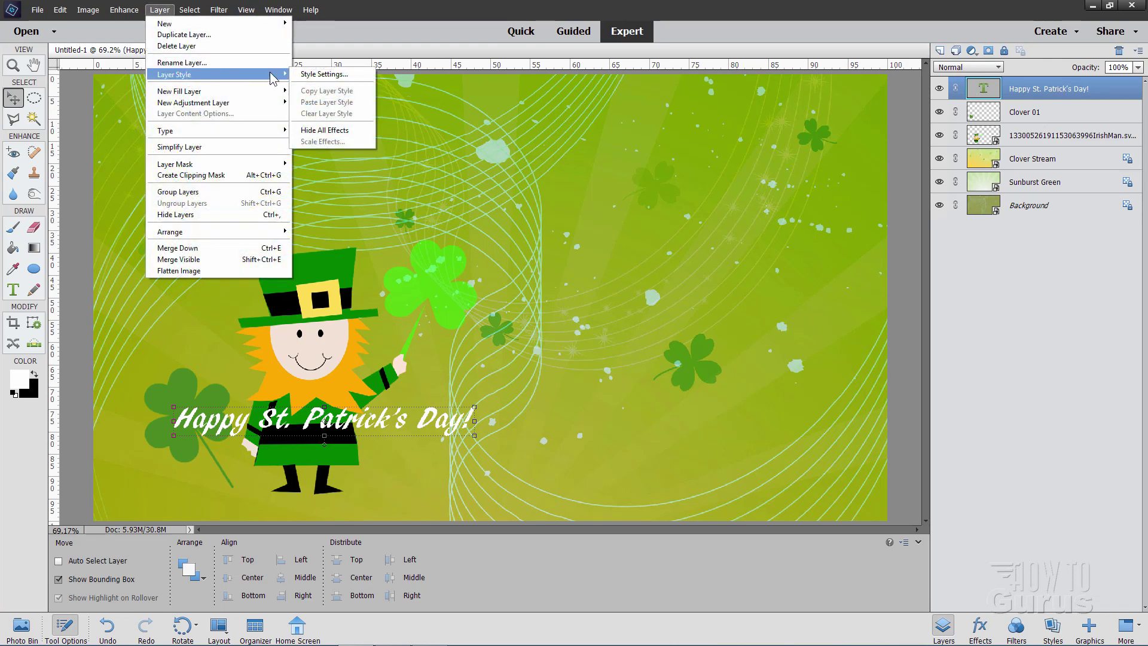
click(312, 75)
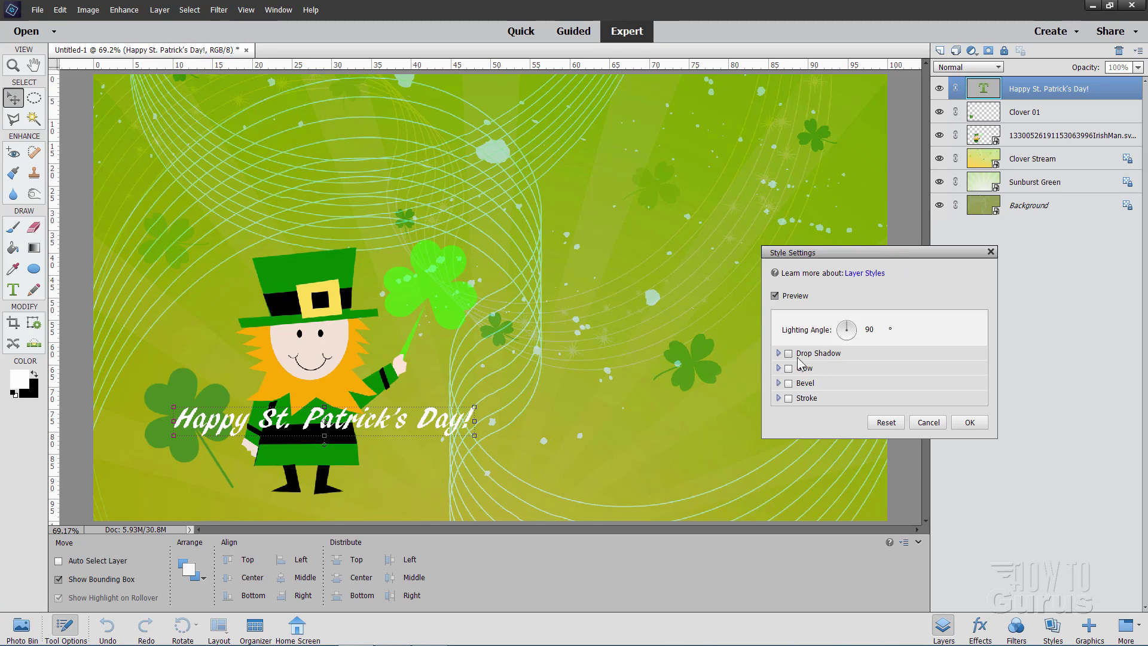
click(788, 353)
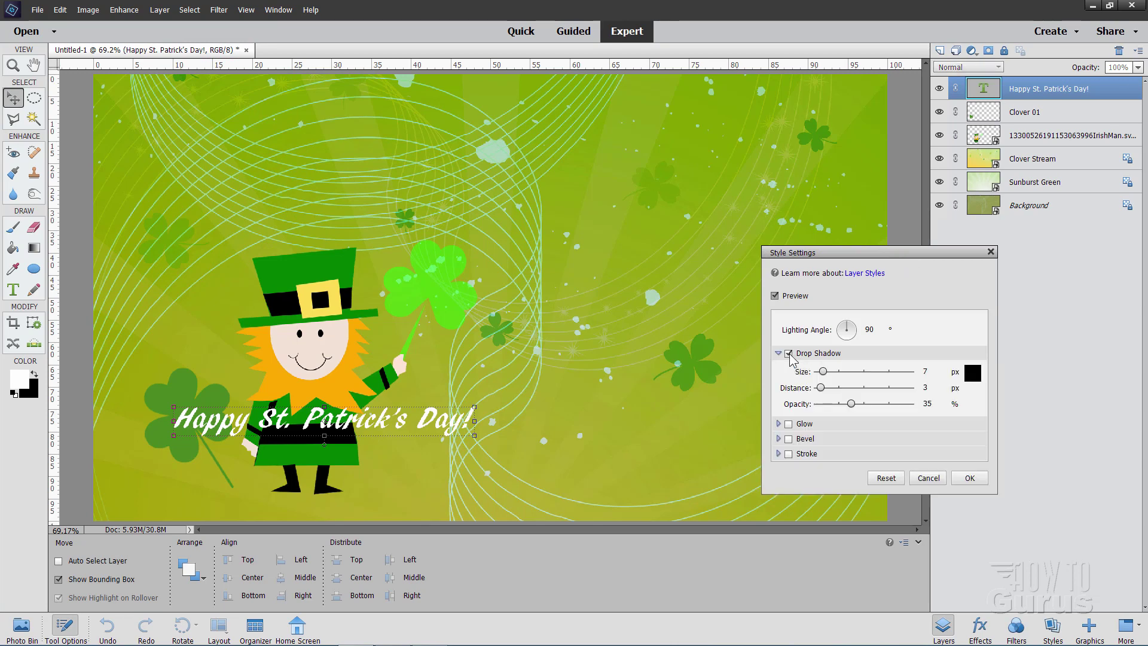
double_click(871, 328)
text(135)
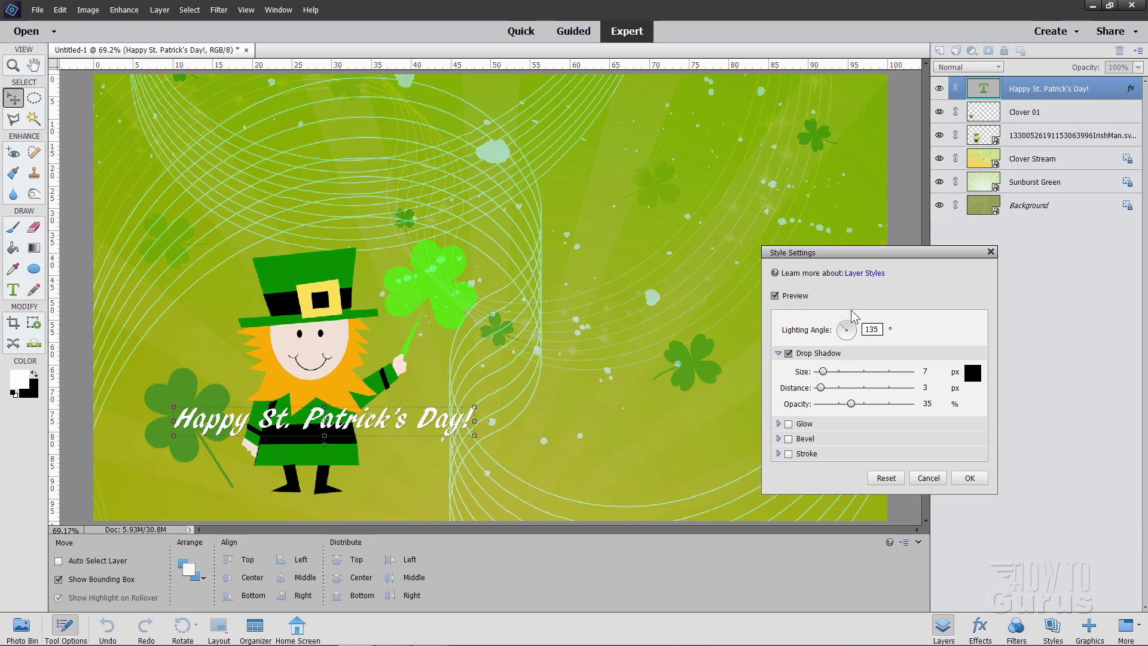
drag(824, 373, 818, 373)
click(920, 388)
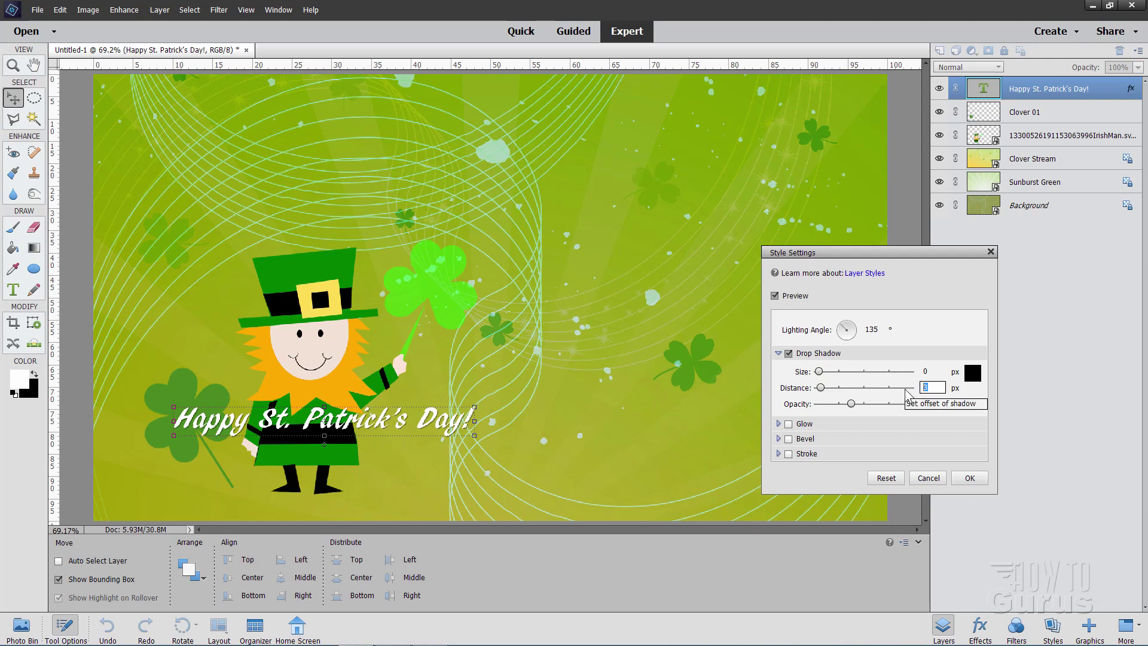
text(6)
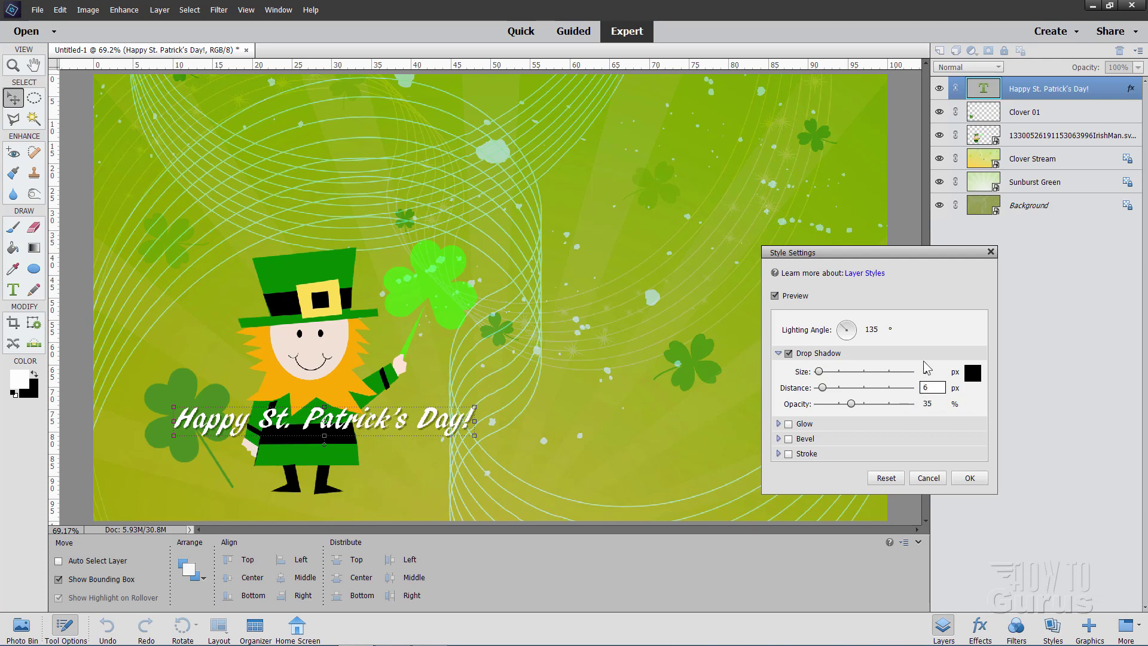
click(932, 403)
text(90)
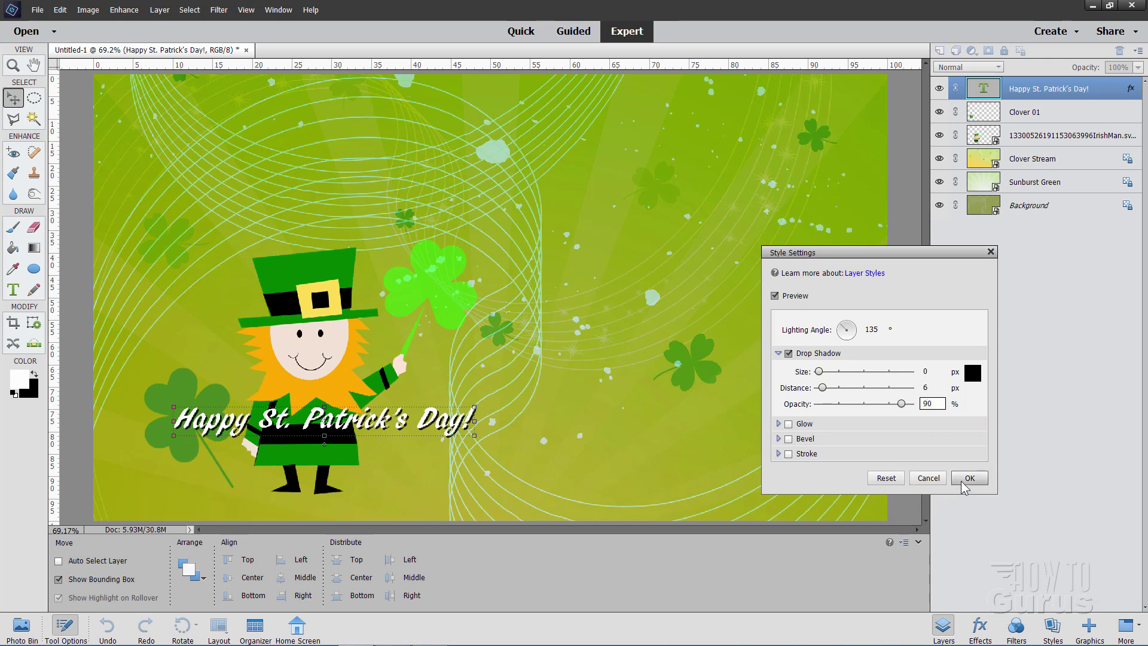
click(964, 478)
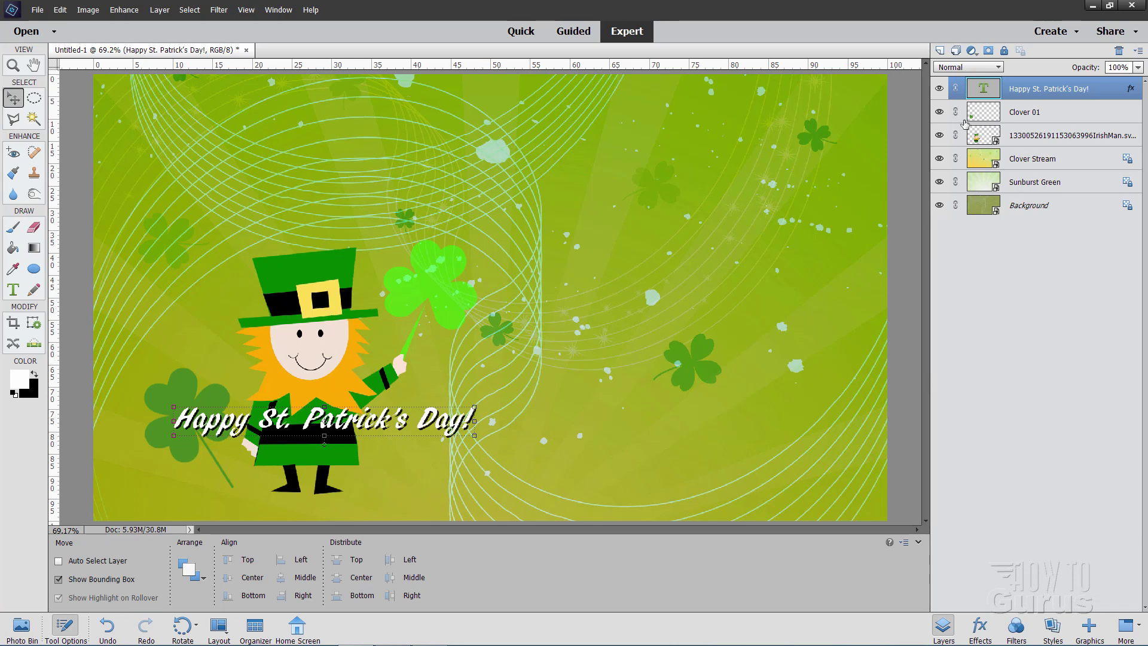
Hide the leprechaun and switch off the greeting's drop shadow to compare.
click(939, 136)
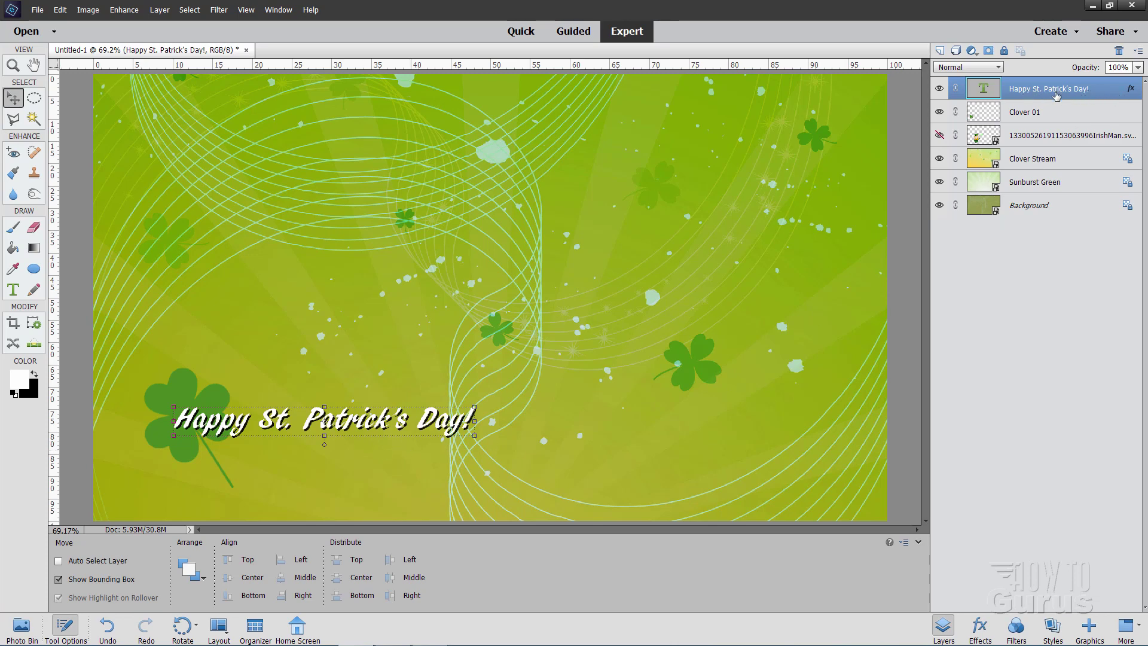
double_click(1130, 89)
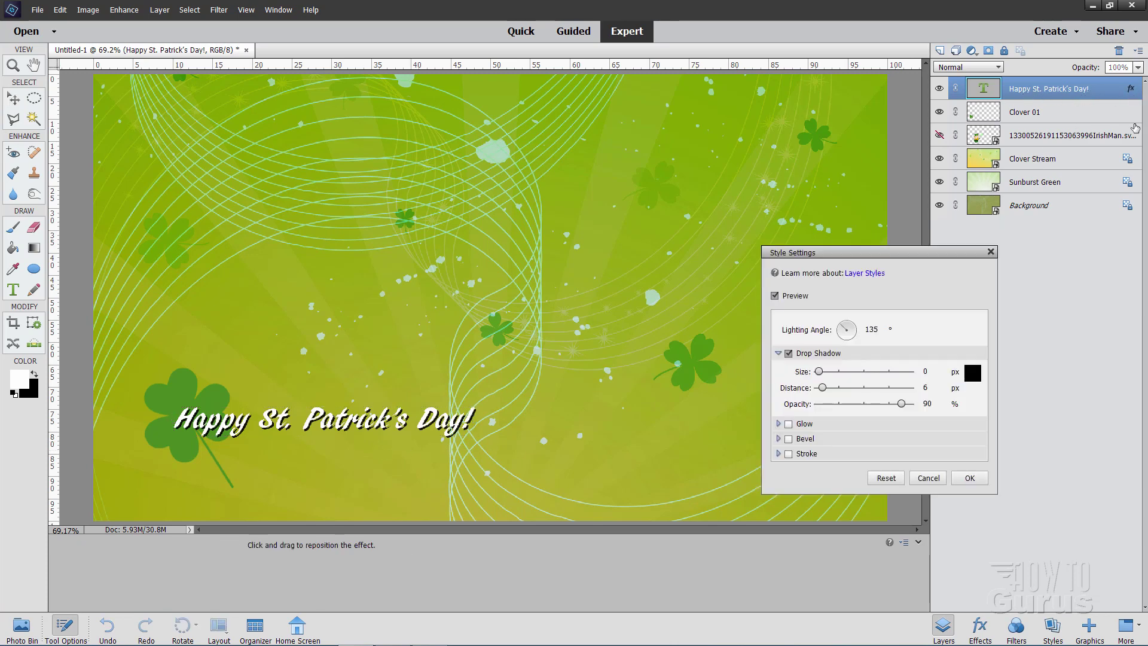
click(789, 353)
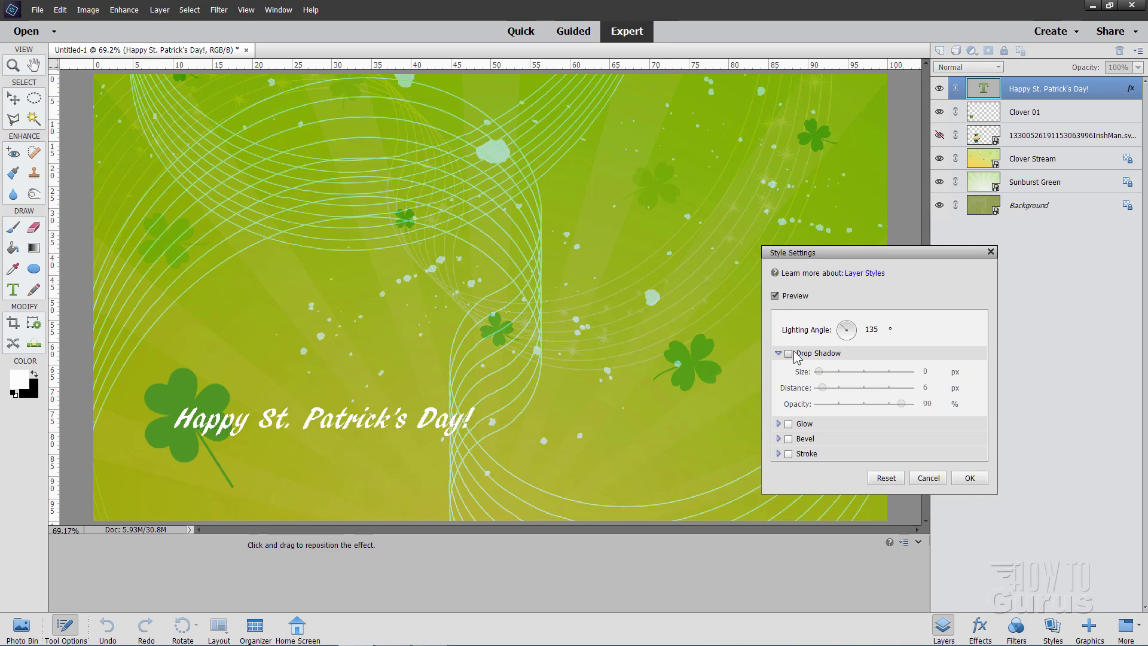
click(969, 477)
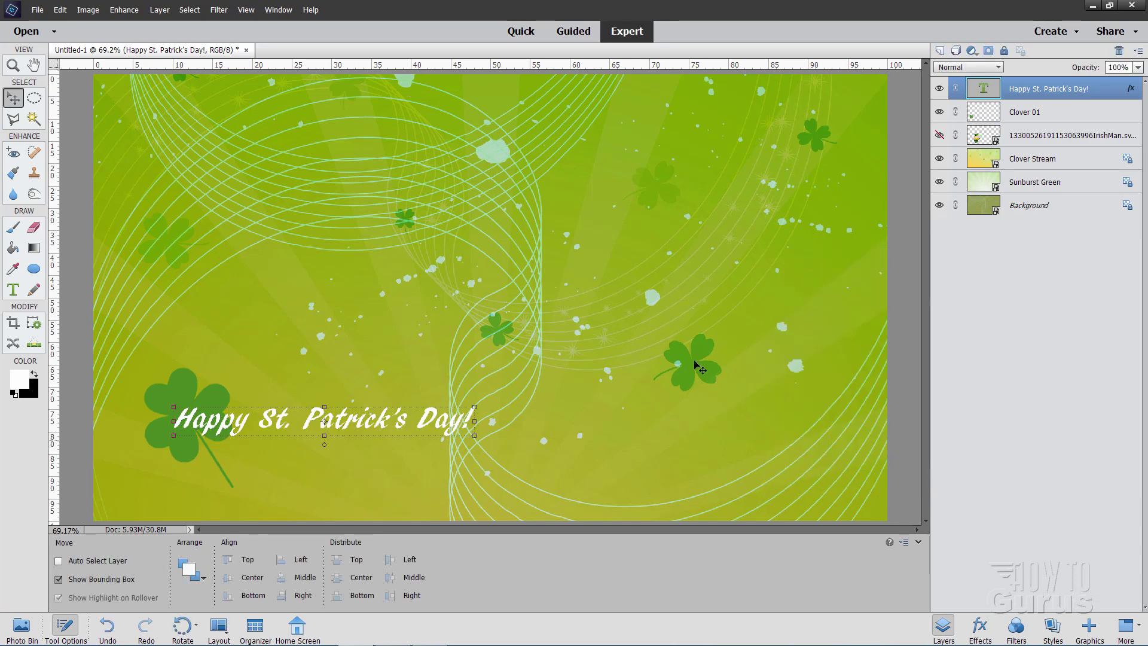
Show the leprechaun again and turn the greeting's drop shadow back on.
click(940, 135)
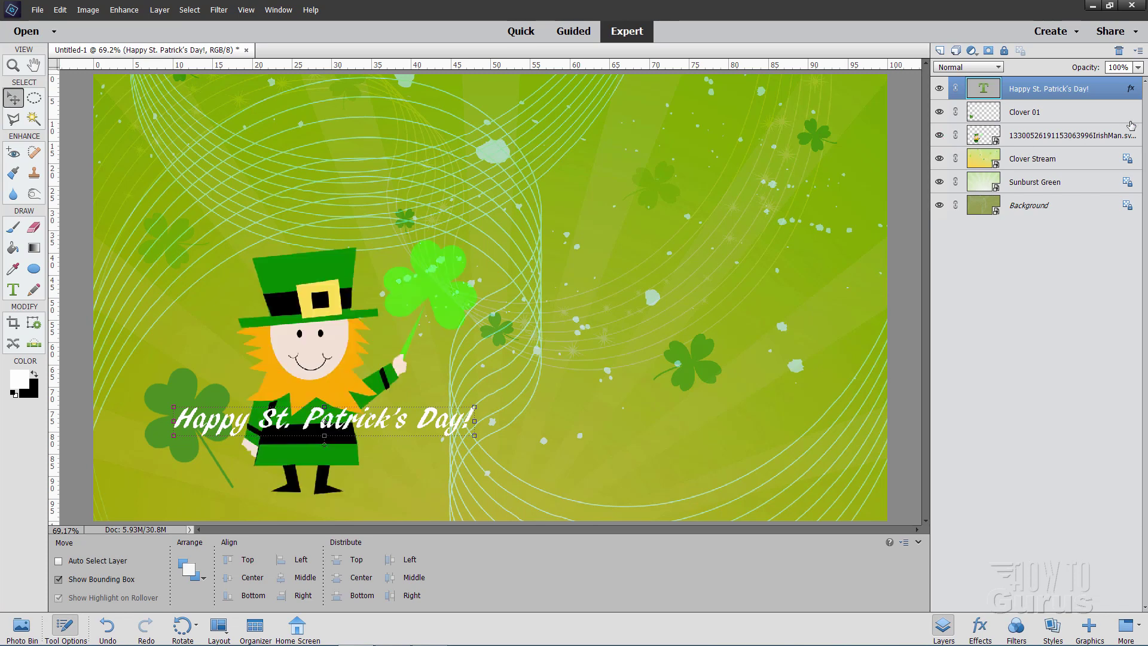
double_click(1131, 89)
click(779, 353)
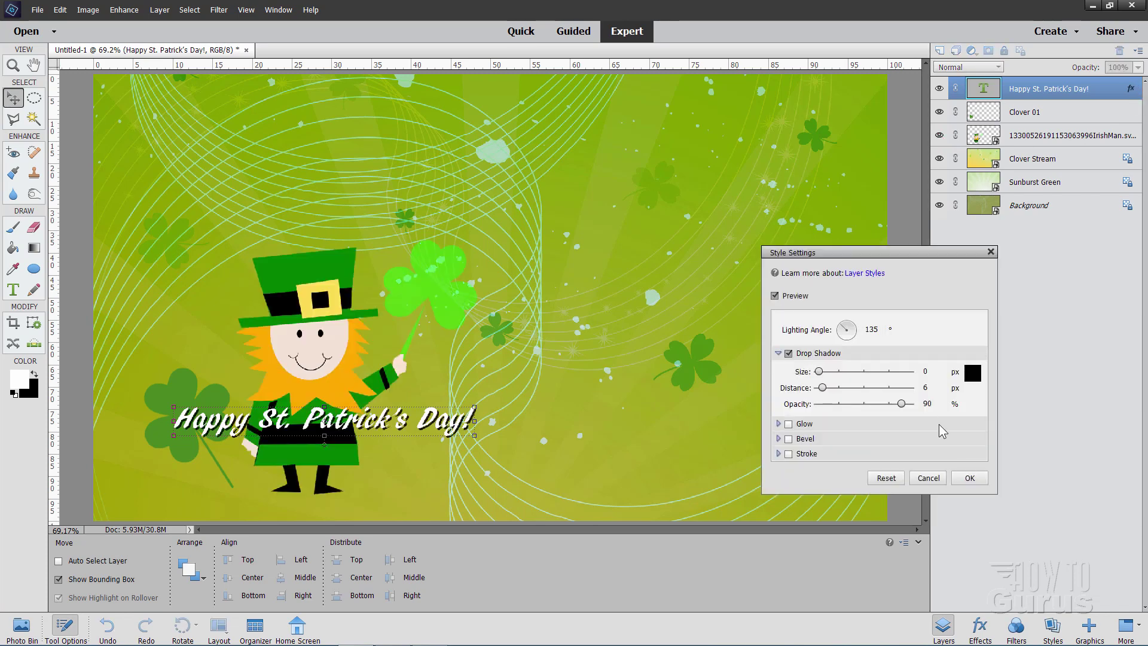
click(969, 478)
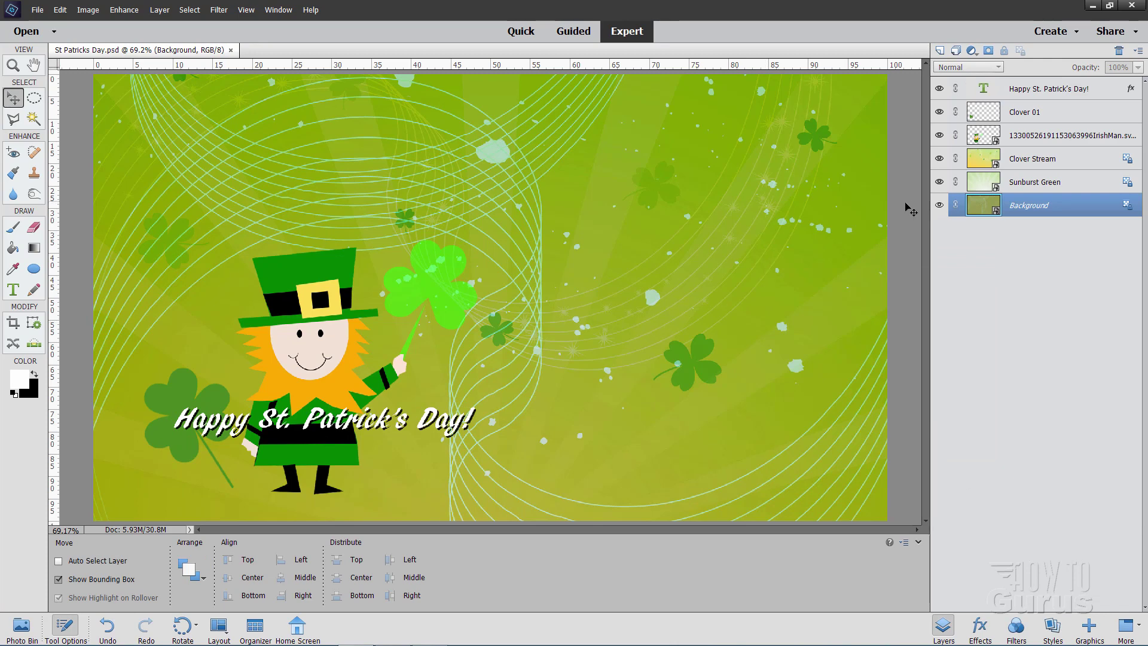
Add a Levels 1 adjustment layer above the greeting text layer and move its panel aside.
click(1028, 90)
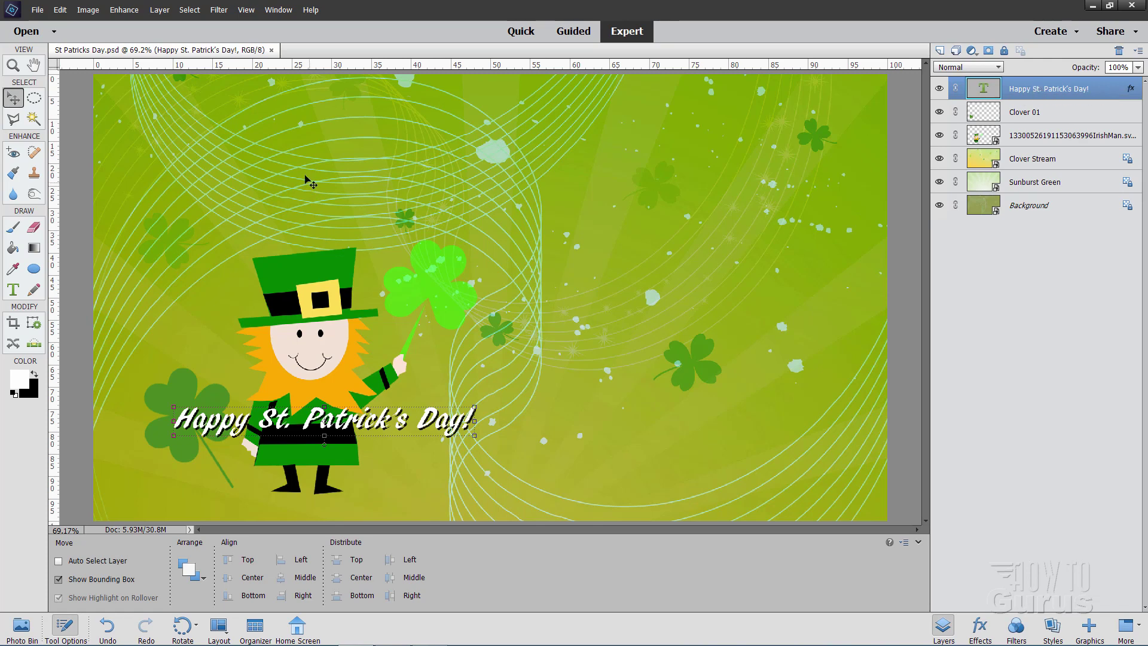
click(160, 10)
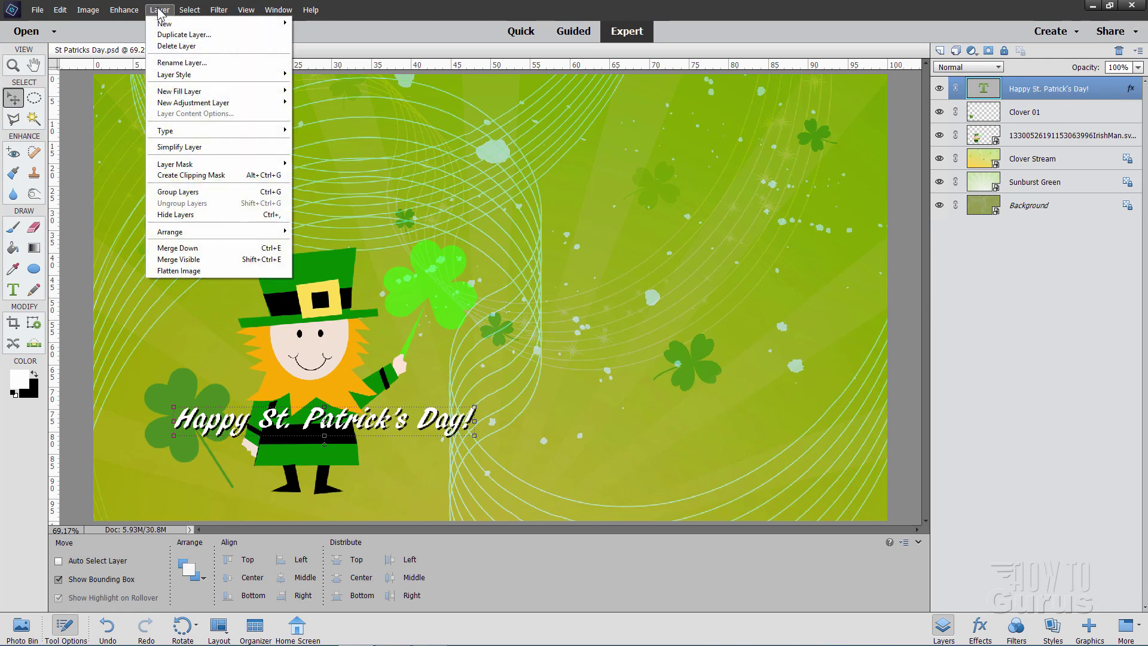
mouse_move(209, 106)
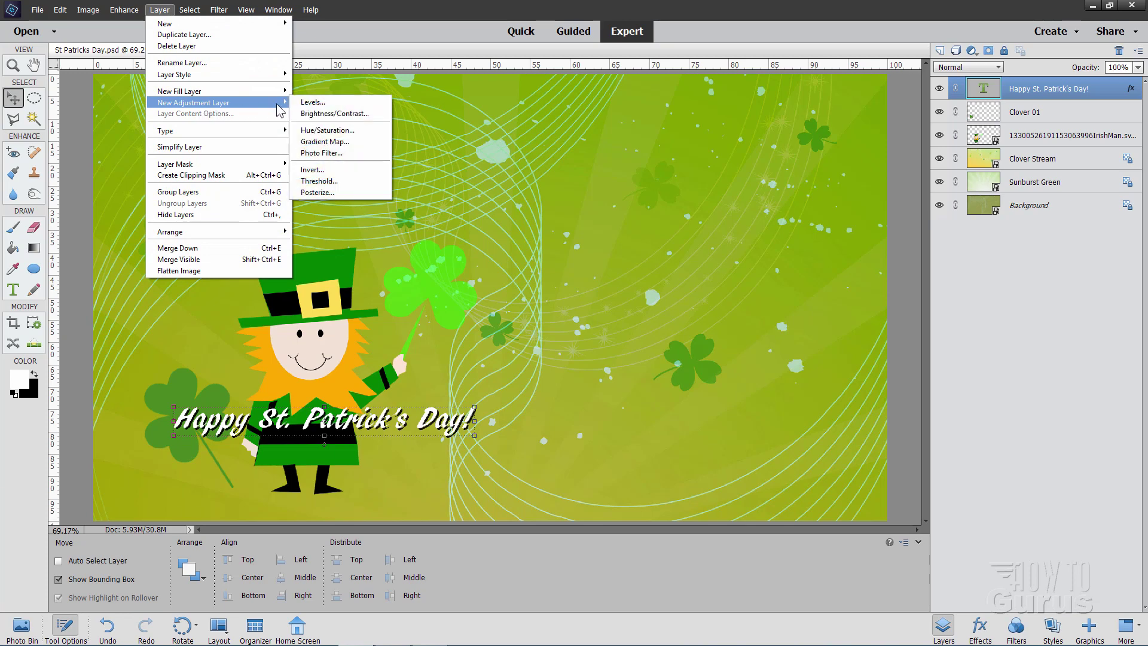
click(312, 102)
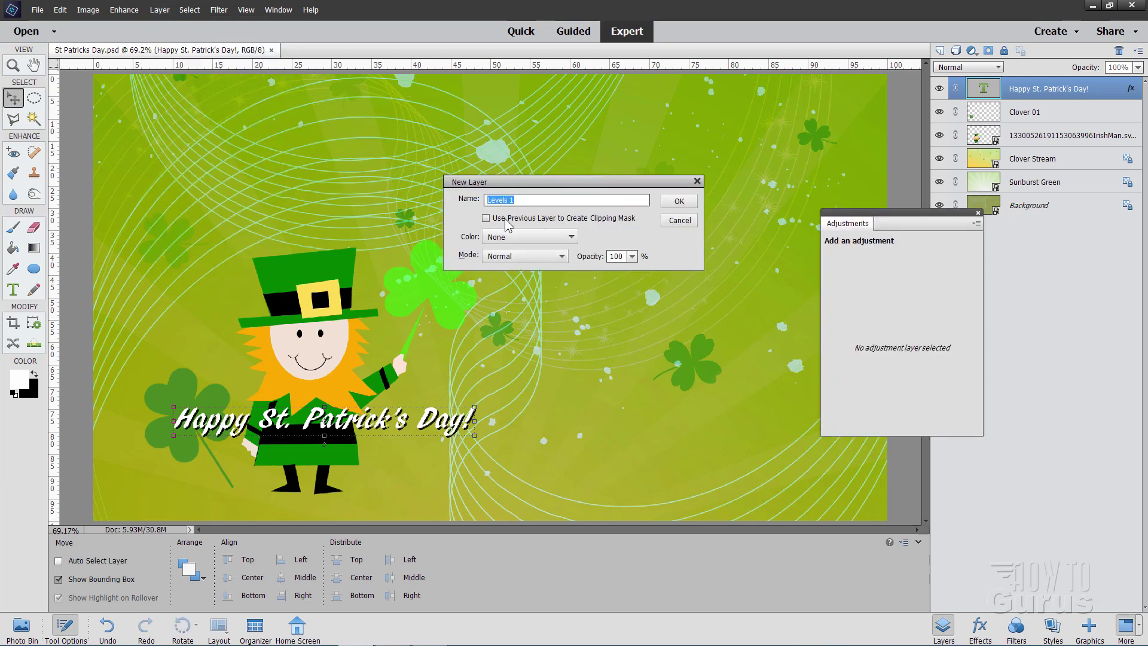
click(681, 203)
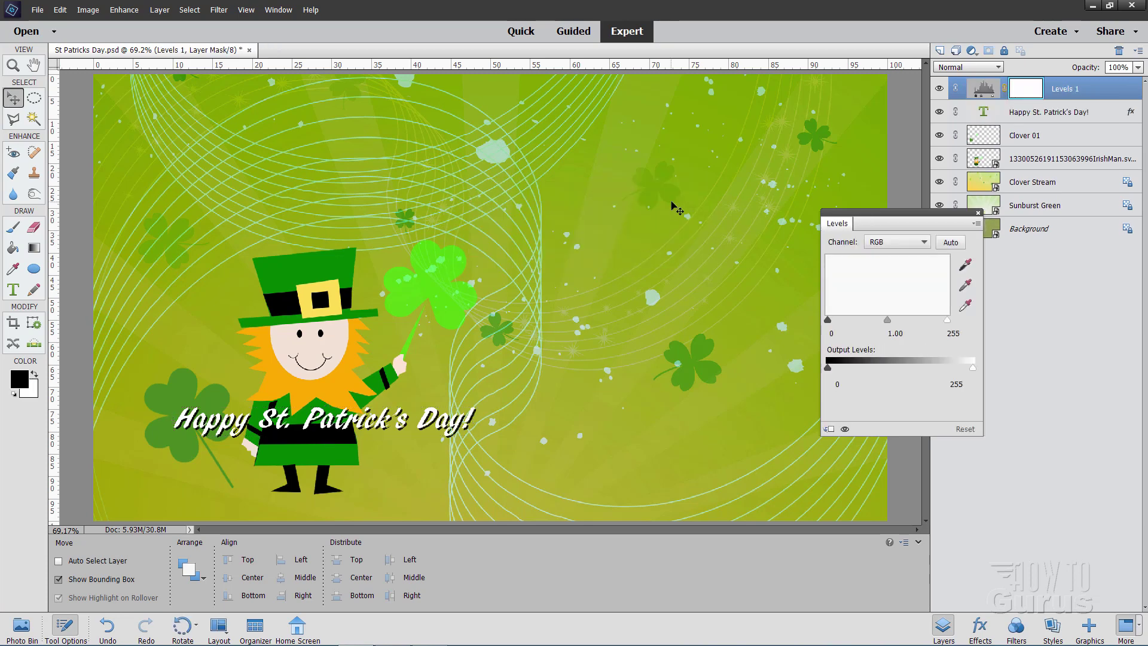
mouse_move(902, 220)
mouse_down()
mouse_move(856, 252)
mouse_move(830, 240)
mouse_move(981, 272)
mouse_up()
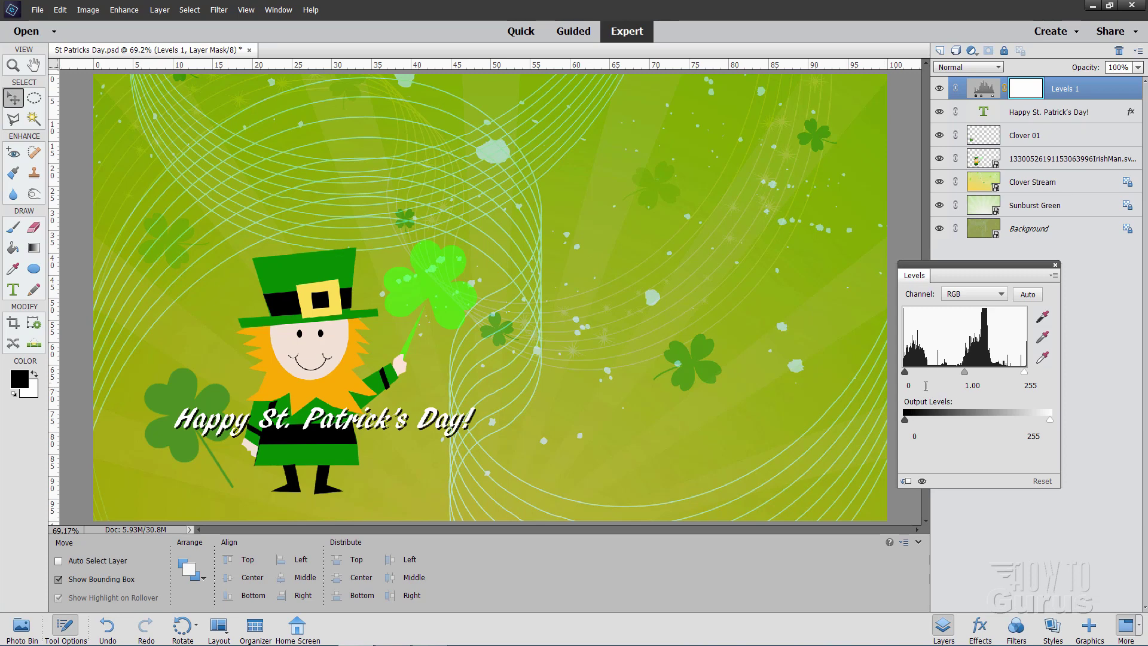
Set the Levels black point to 46 and the white point to 223.
drag(904, 372, 927, 375)
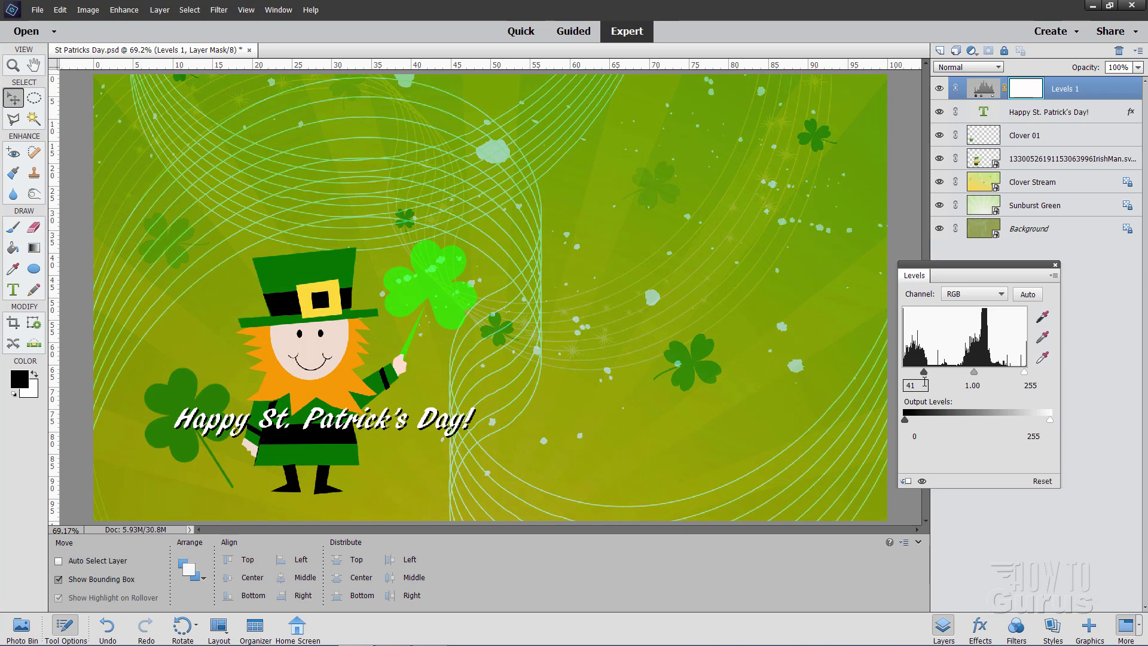
key(Return)
text(46)
drag(1024, 373, 1017, 374)
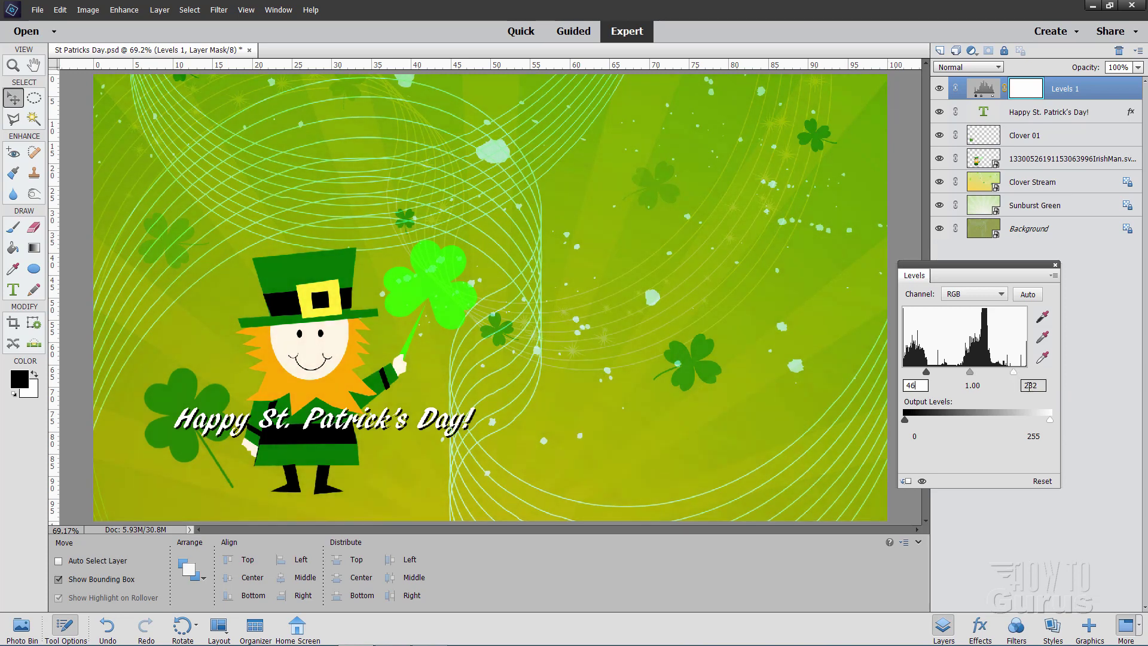
double_click(1029, 385)
text(223)
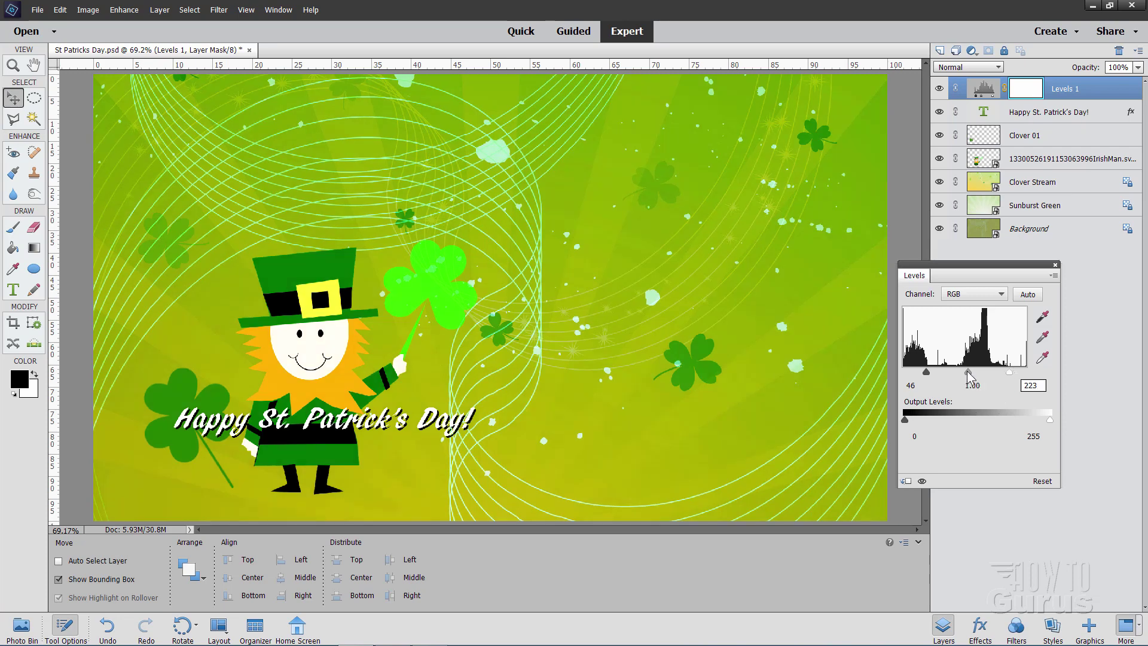
Set the Levels midtone to 0.71, compare before and after, and close the Levels panel.
drag(968, 375, 979, 374)
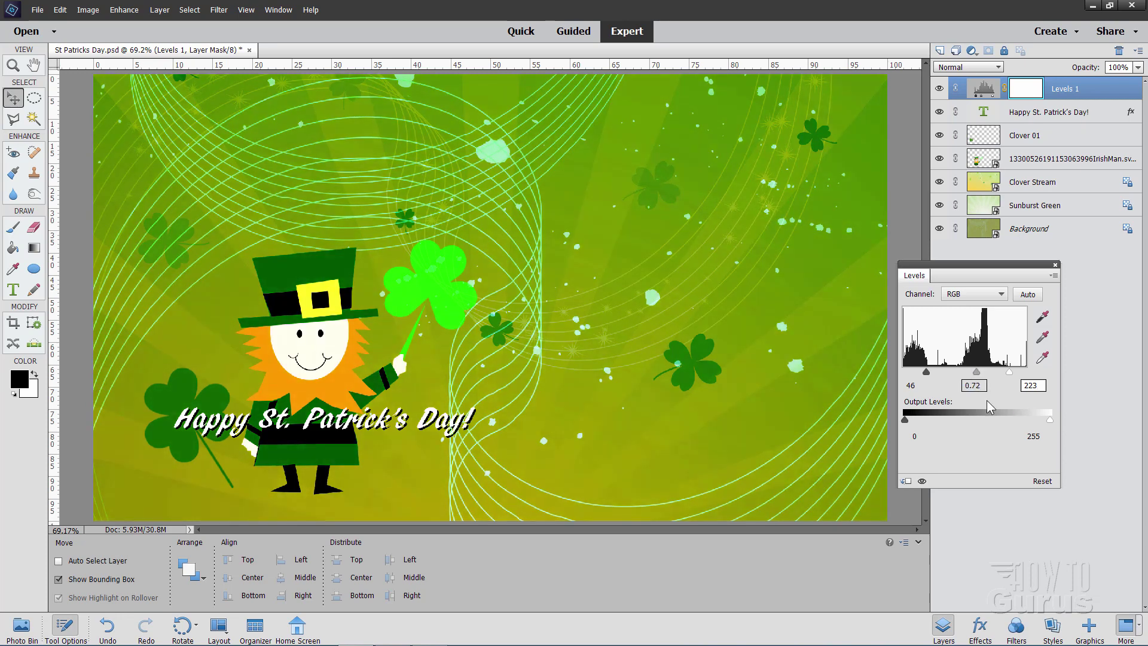
click(986, 393)
key(BackSpace)
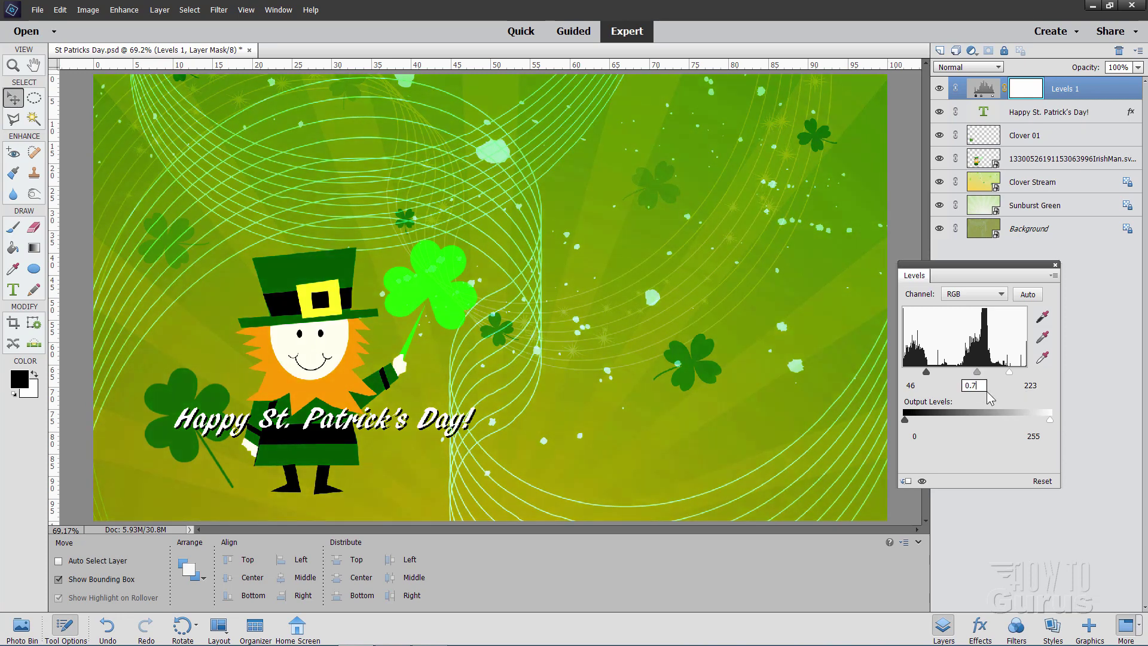
text(1)
drag(922, 483, 922, 483)
click(1055, 265)
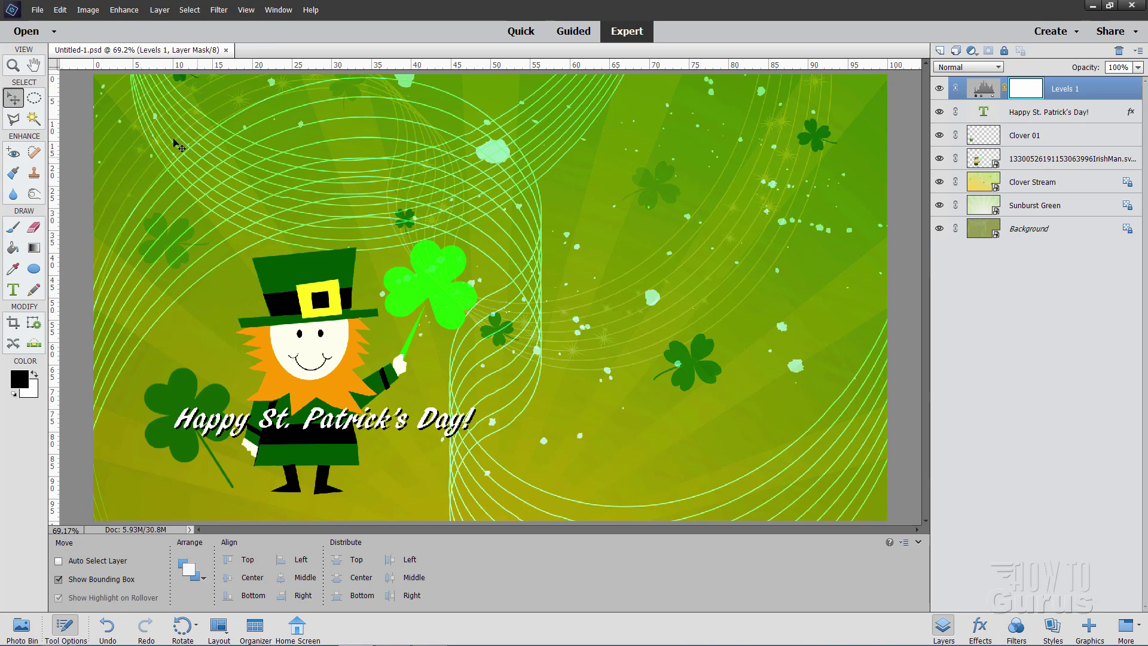
Save the layered document as St Patricks Day.psd.
click(37, 10)
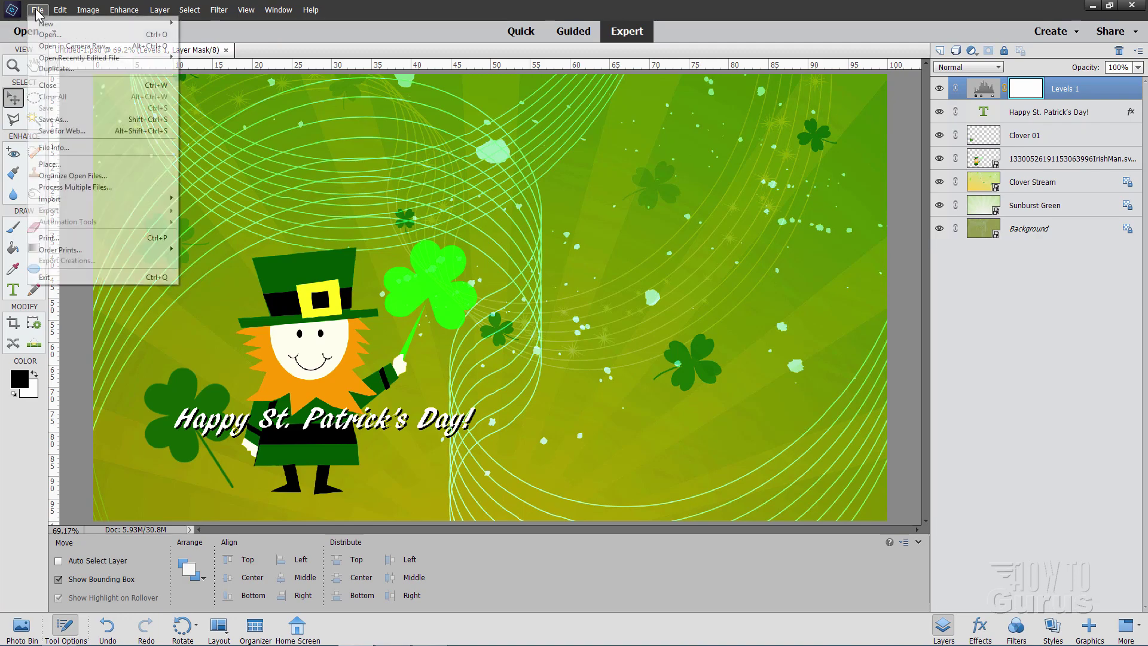
click(63, 123)
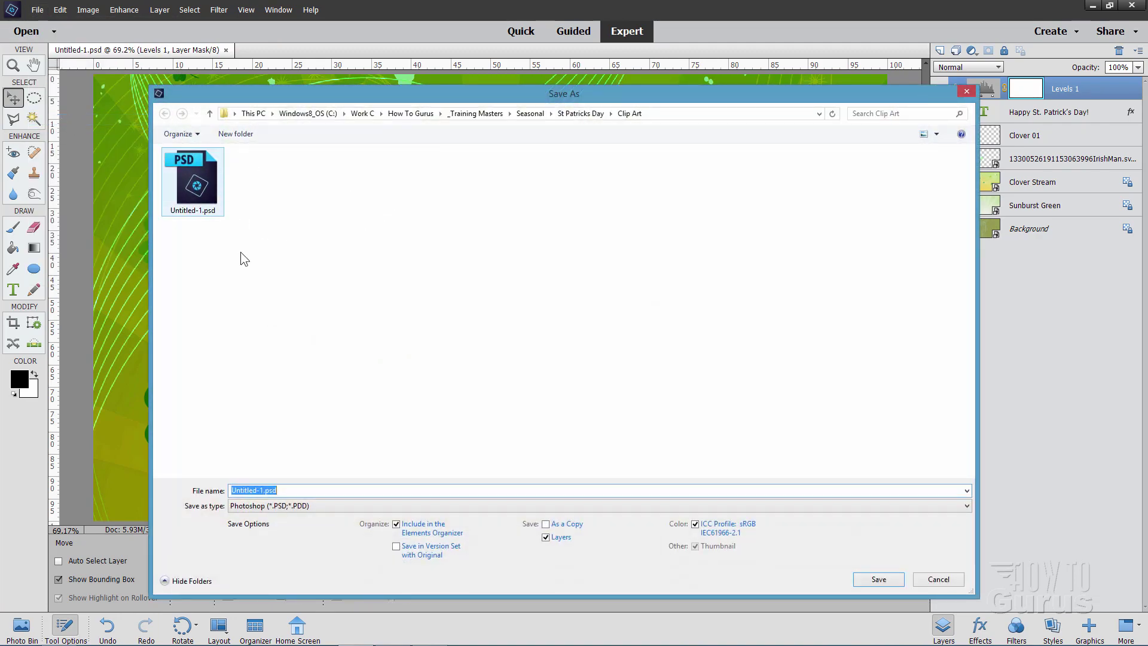
click(329, 491)
key(Left)
key(Left)
key(Left)
key(Left)
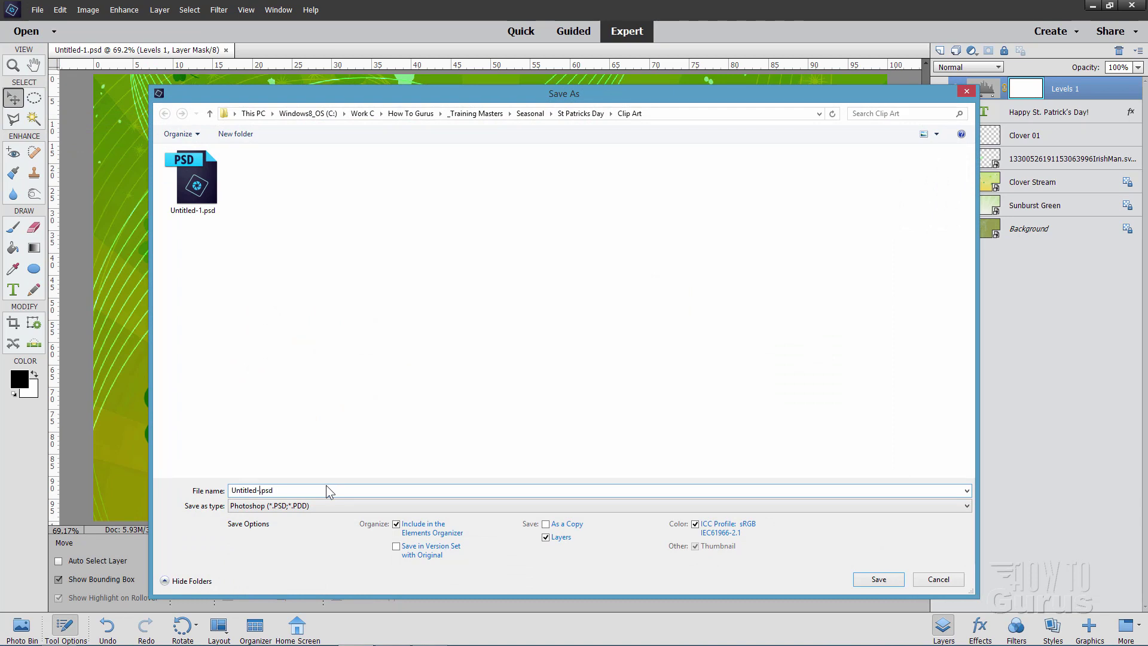
key(BackSpace)
key(BackSpace)
key(BackSpace)
key(BackSpace)
text(St Patricks Day)
click(876, 579)
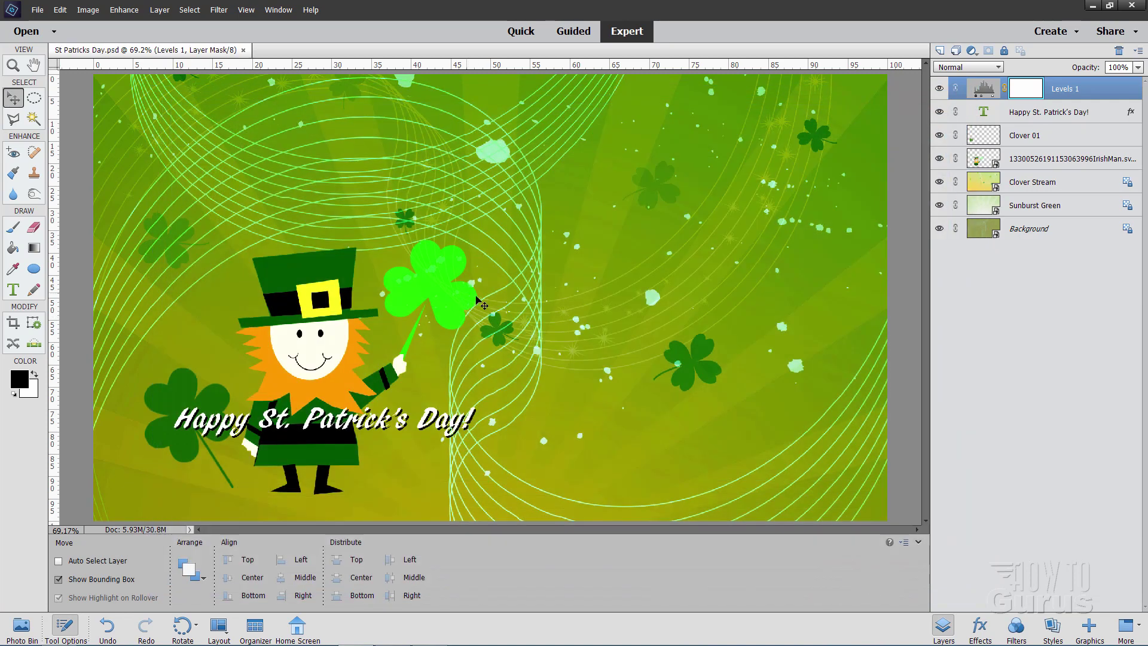
Save a JPEG copy, St Patricks Day.jpg, at Maximum quality 12.
click(37, 9)
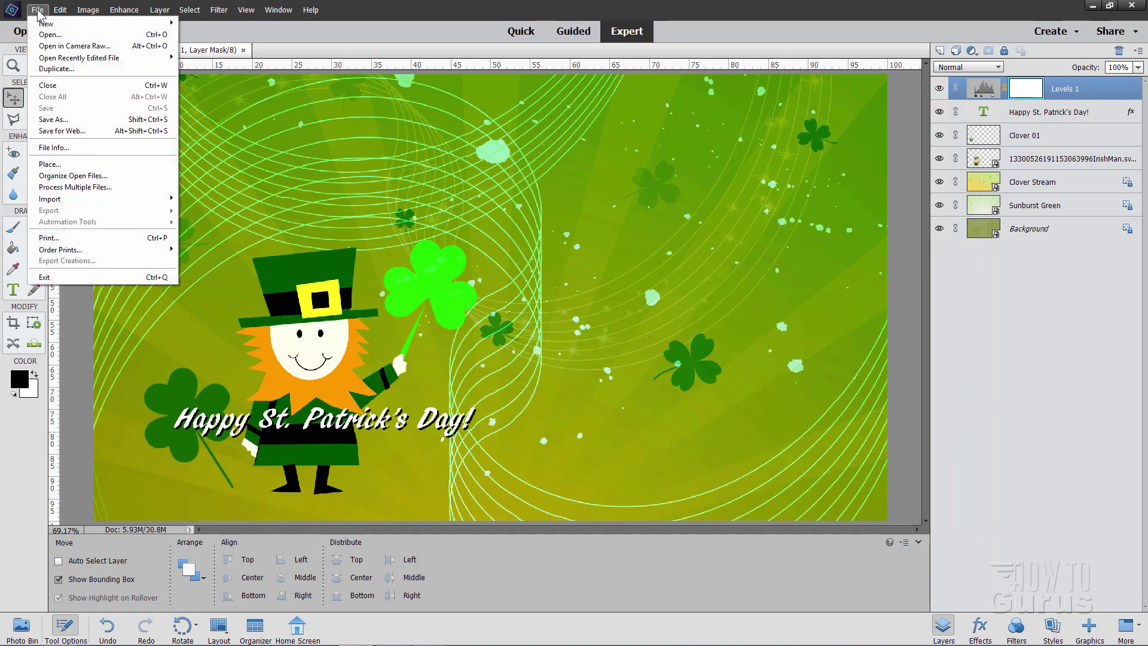
click(59, 119)
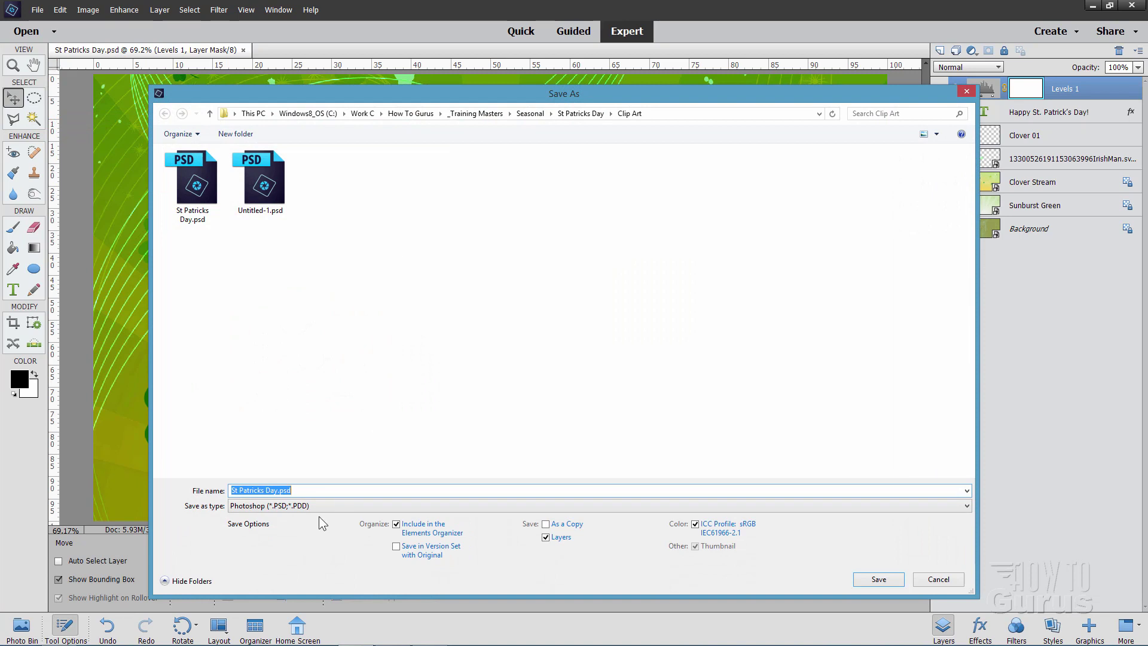
click(309, 506)
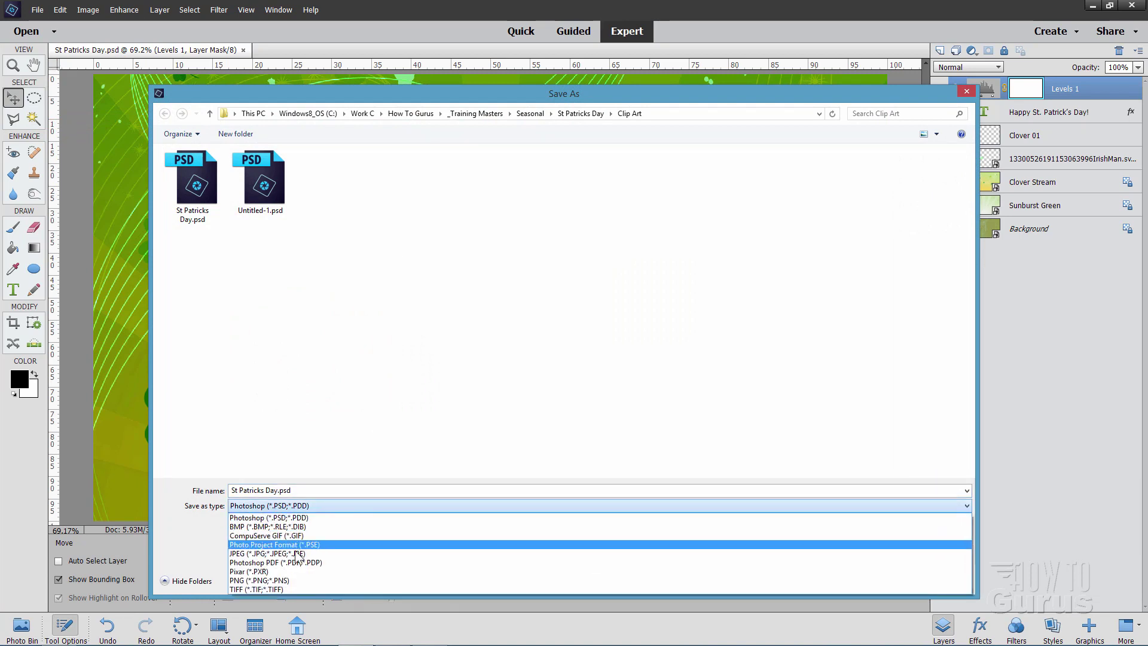
click(264, 552)
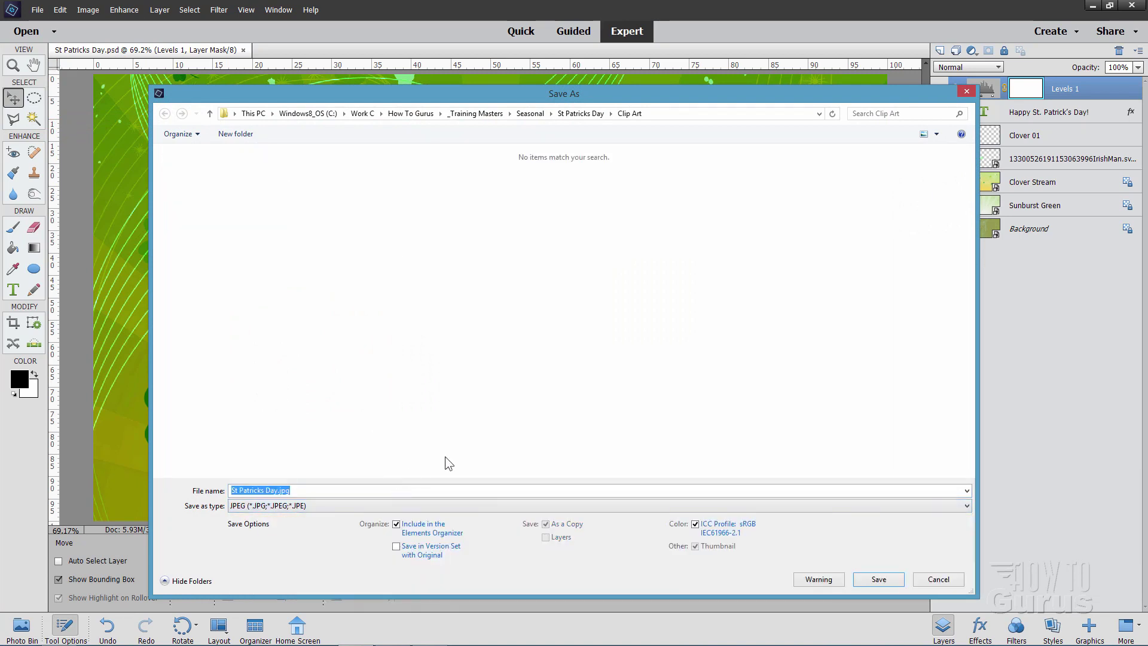
click(876, 583)
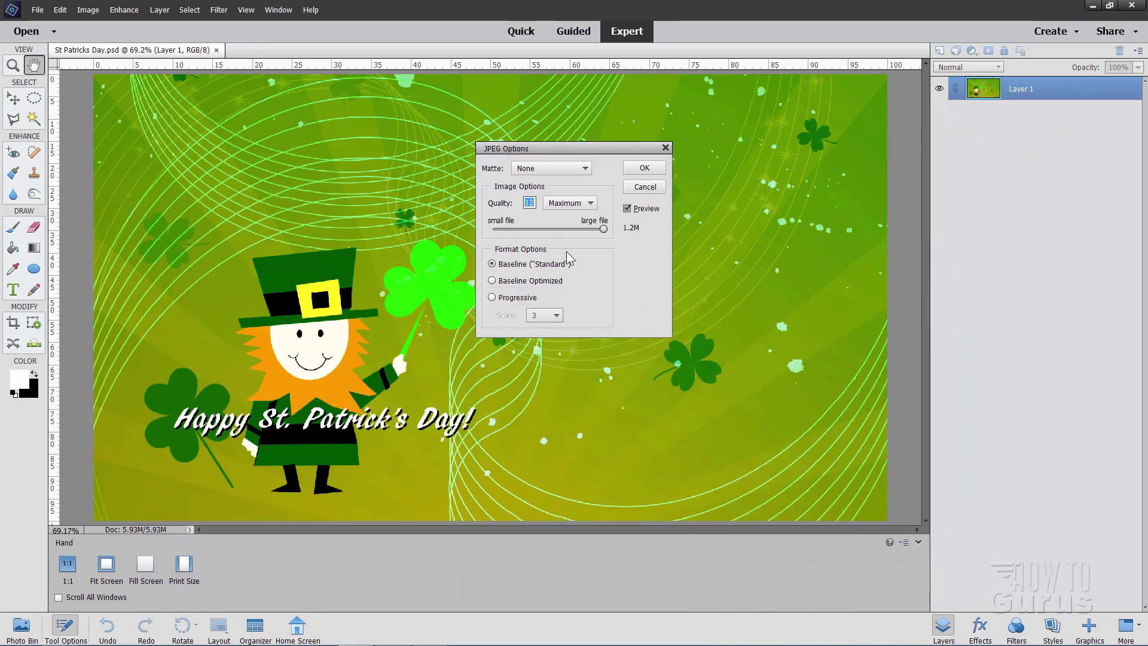
click(575, 204)
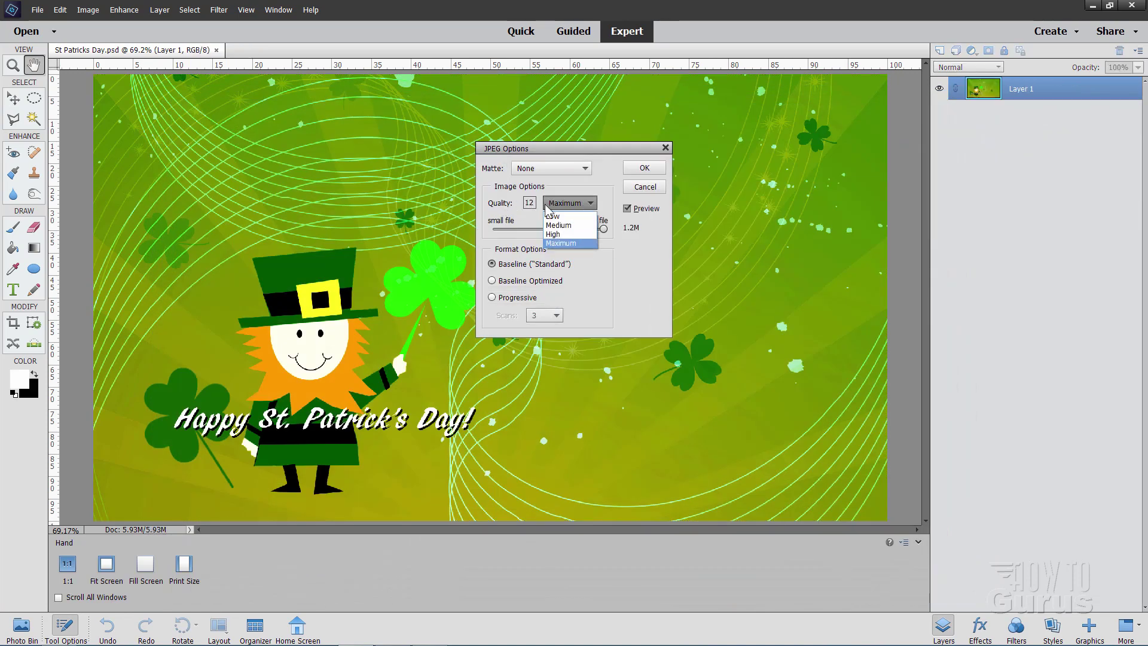
click(567, 244)
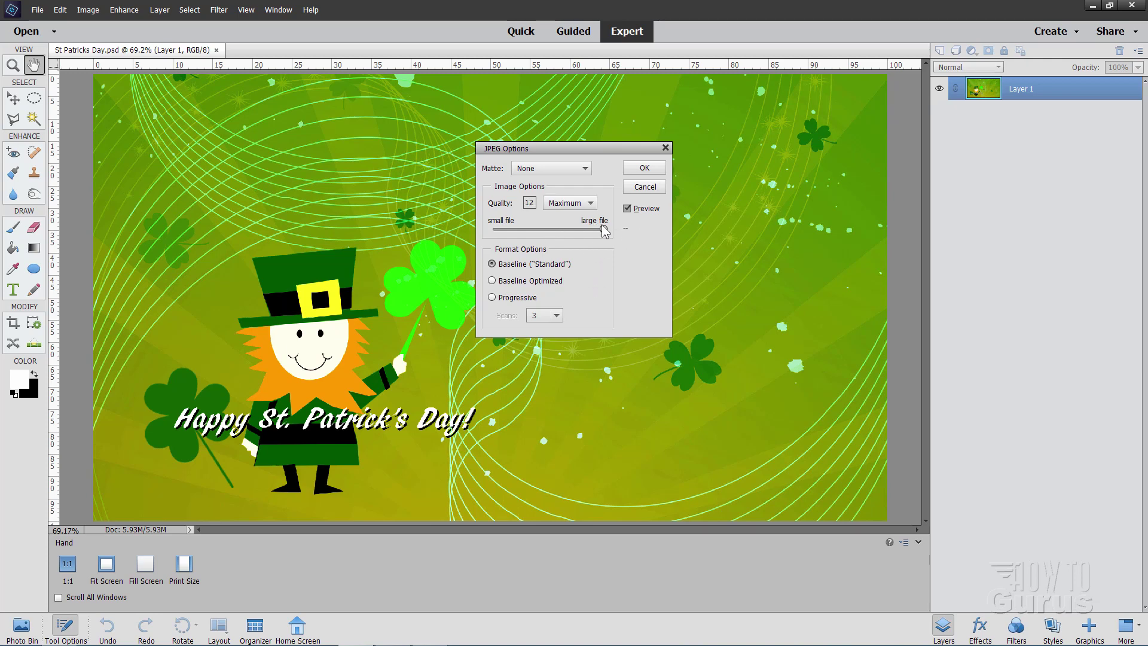
click(645, 168)
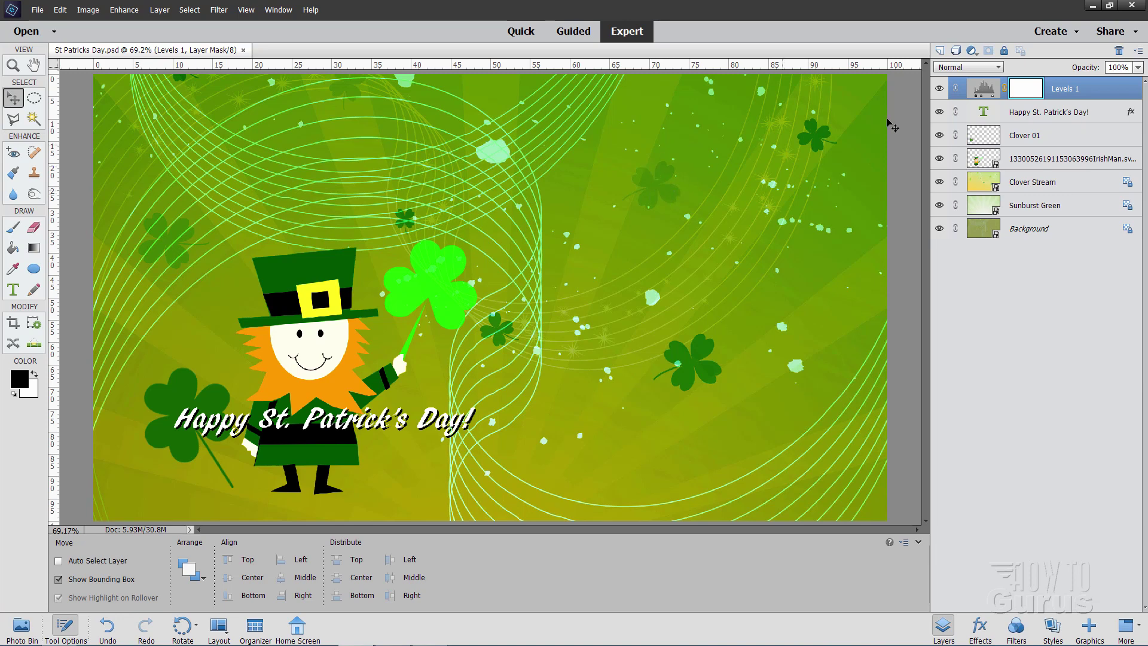
Minimize Photoshop Elements, close the Clip Art folder window, and open desktop Personalization.
click(1092, 7)
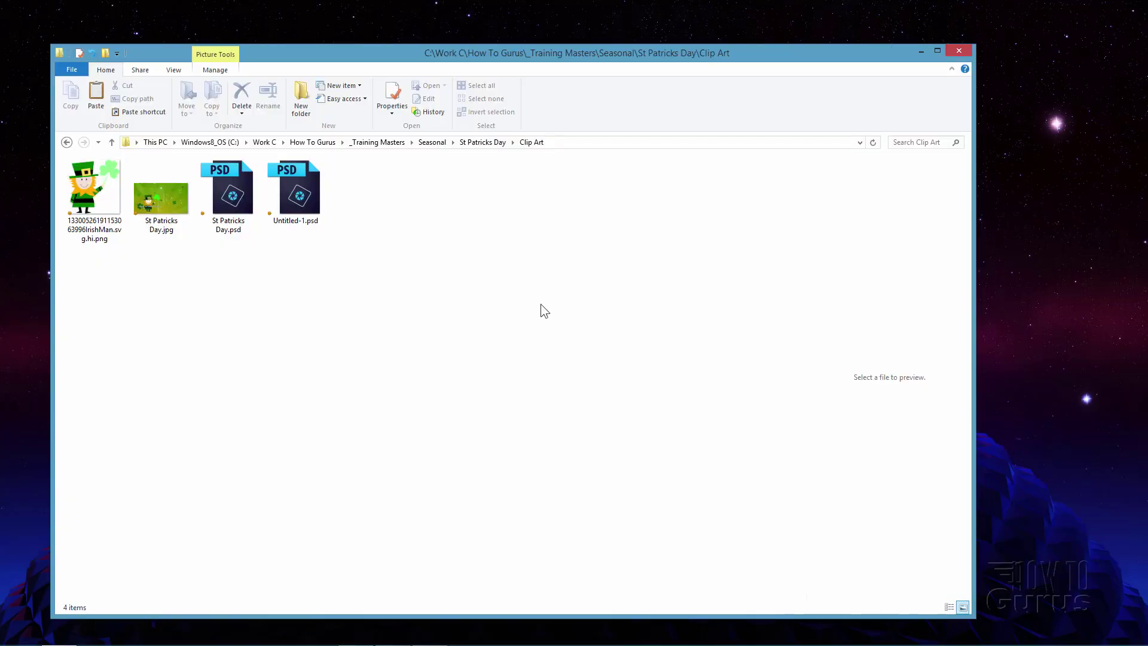
click(920, 51)
right_click(555, 339)
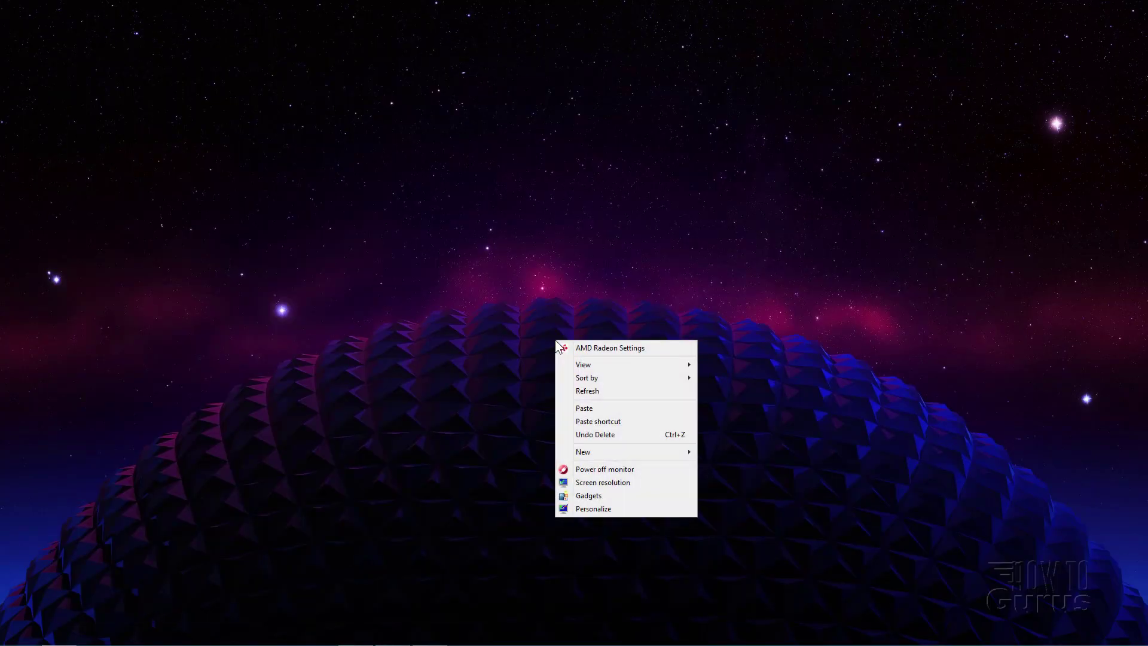
click(598, 507)
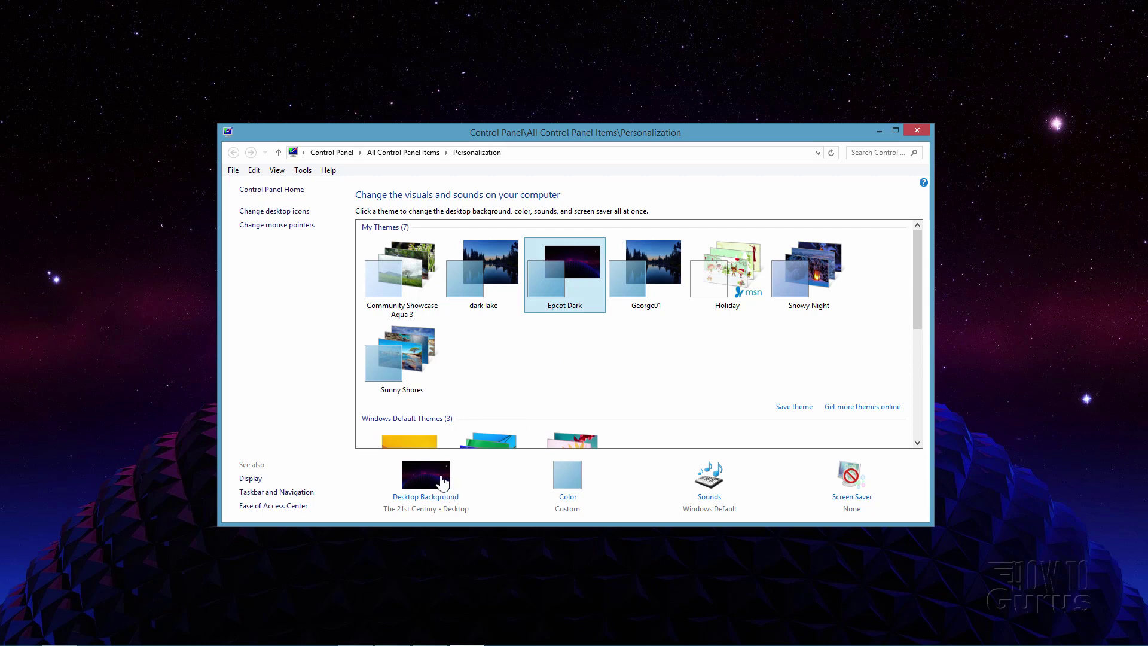
Set St Patricks Day.jpg from the Clip Art folder as the desktop background and save the change.
click(441, 498)
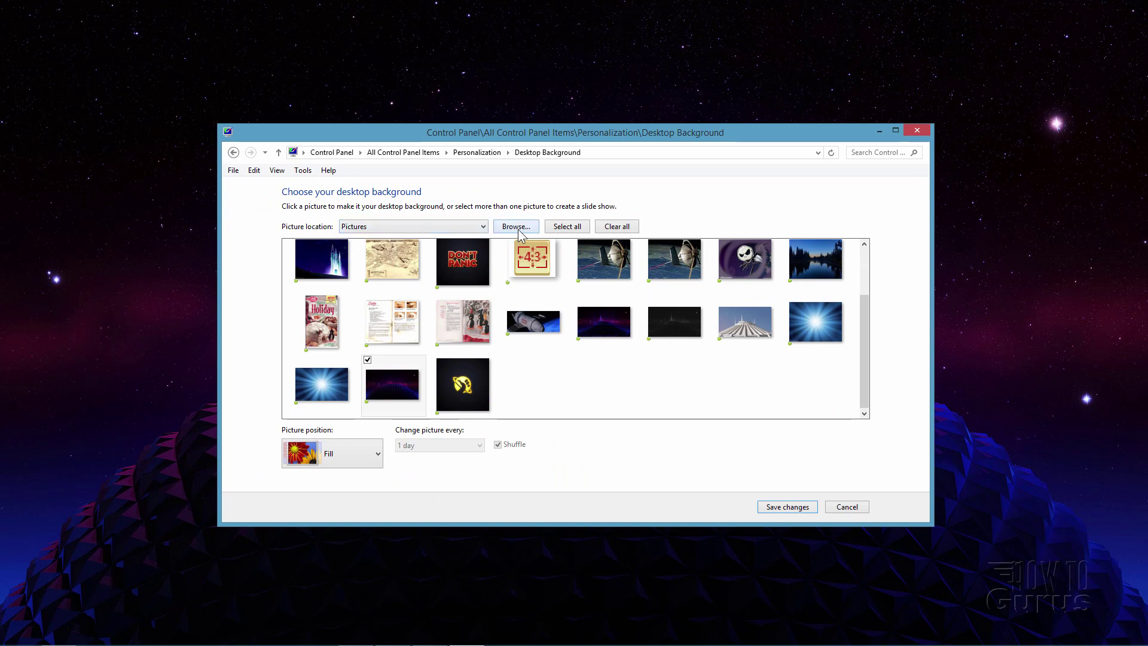
click(481, 226)
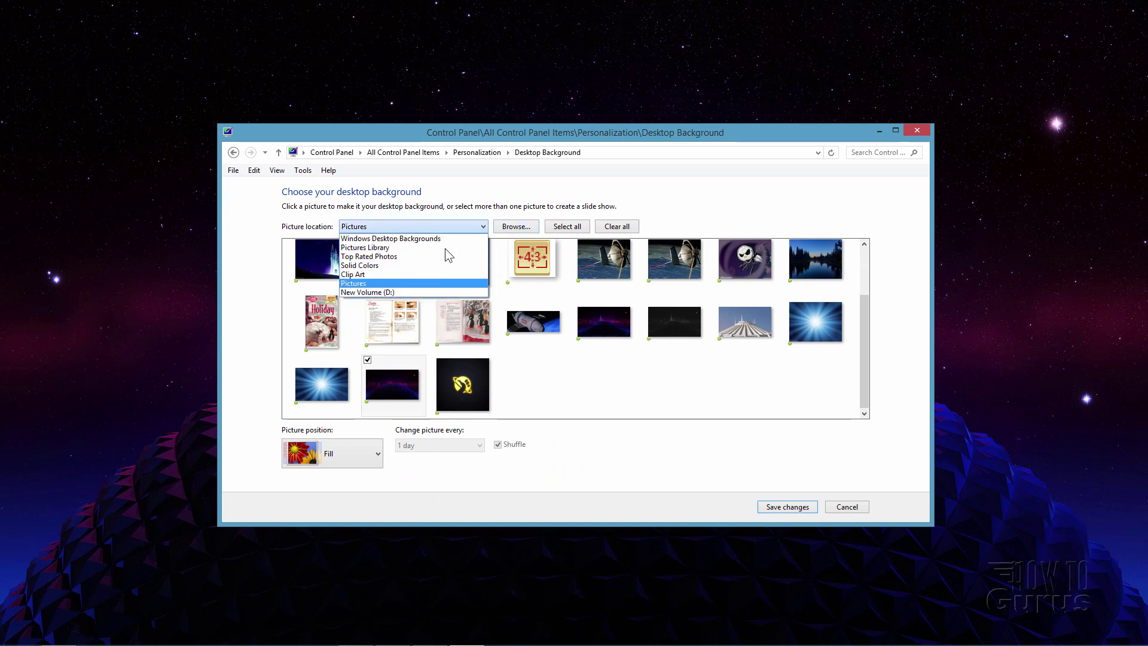
click(362, 273)
click(391, 299)
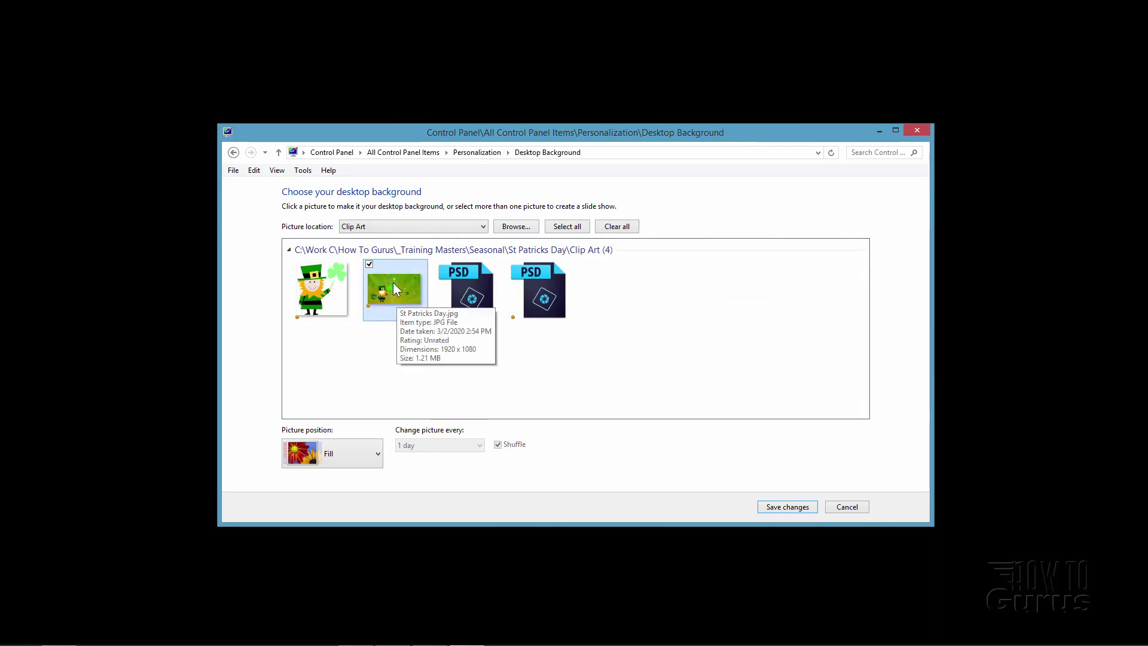
click(789, 507)
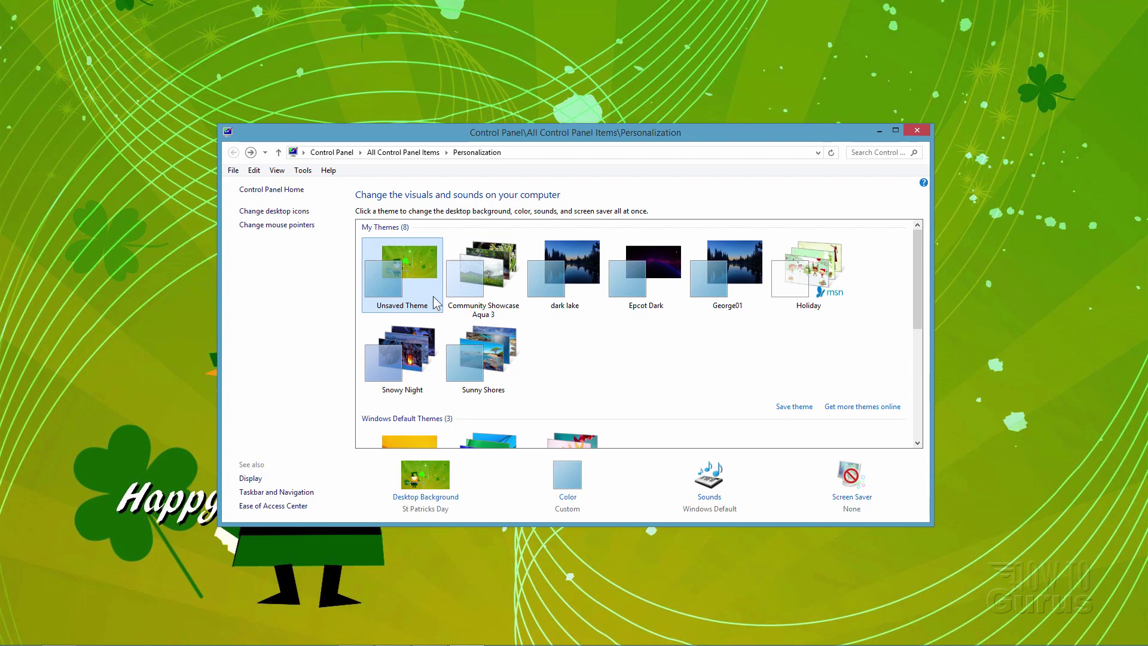
Save the current look as the theme 'St Patricks Day', compare with Epcot Dark, then reapply it.
click(790, 412)
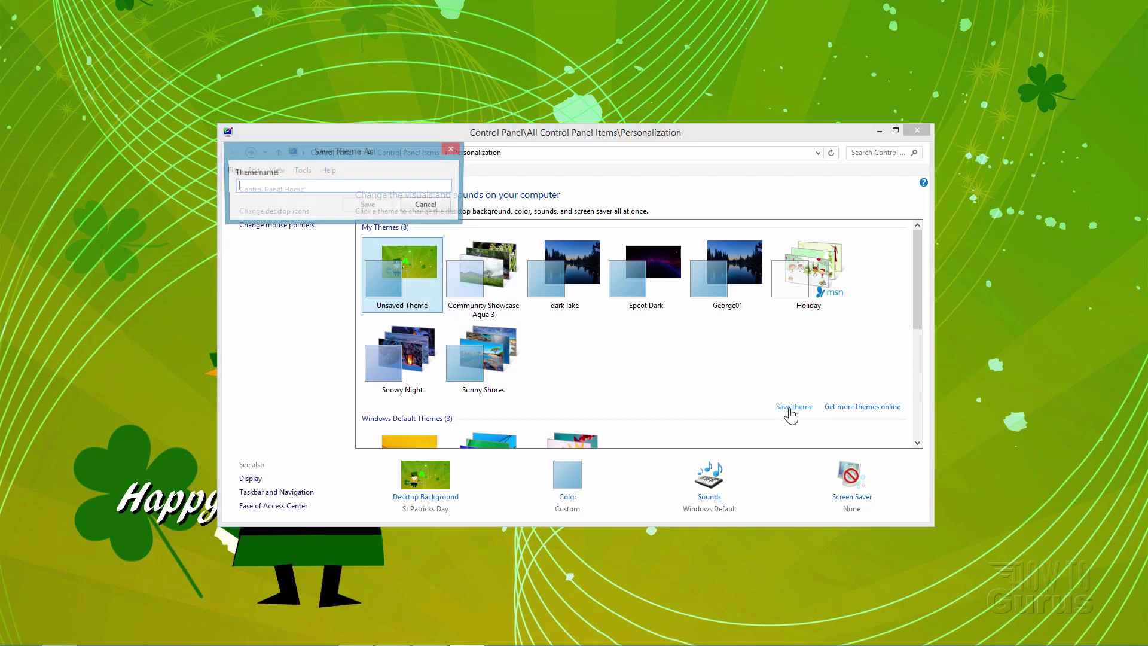
text(St Patricks Day)
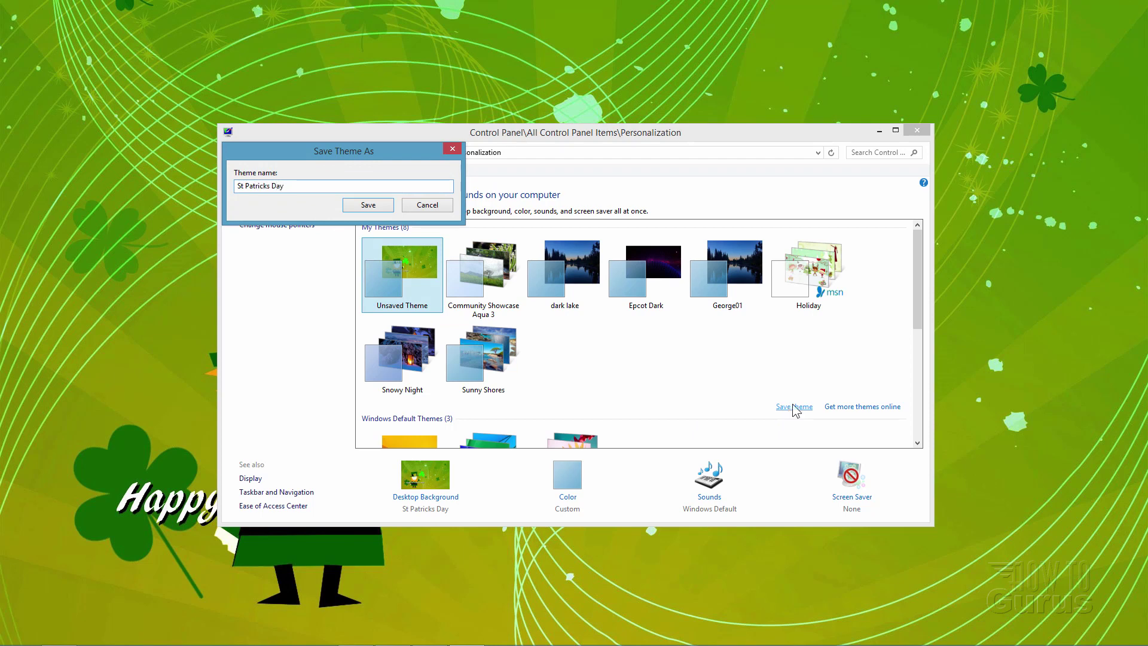
click(359, 207)
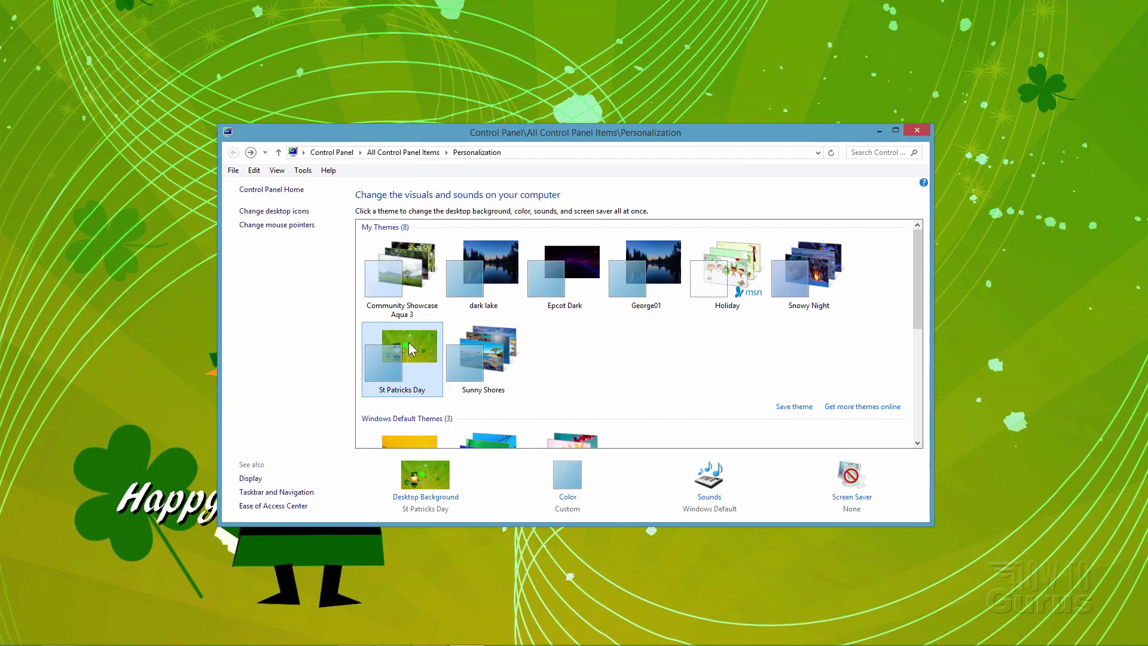
click(589, 279)
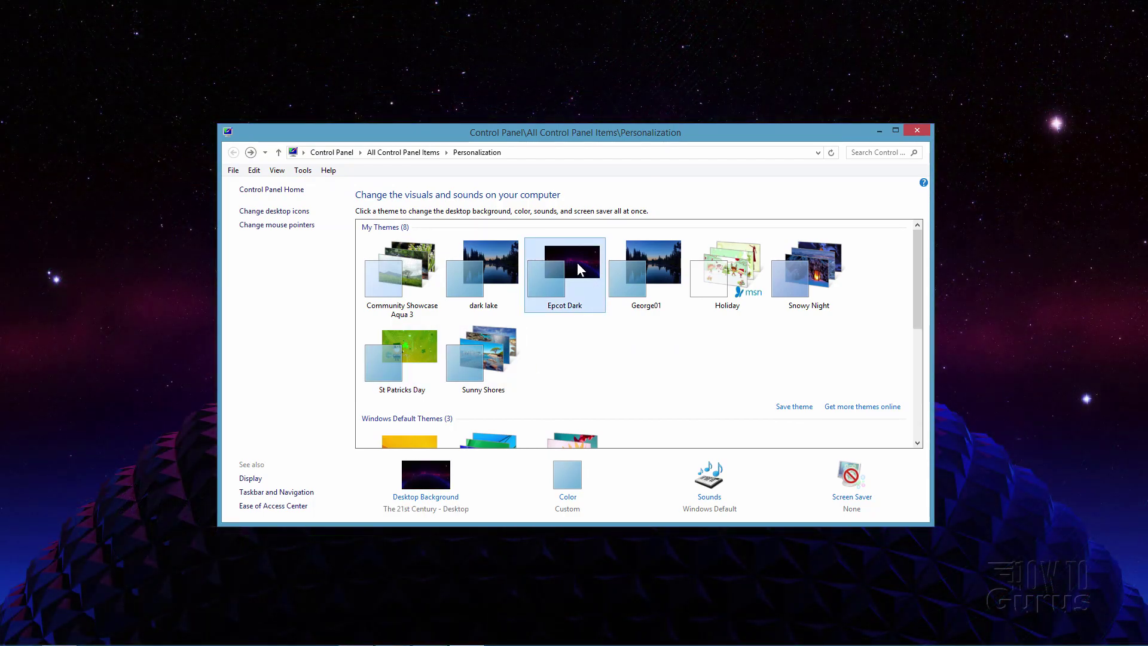
click(410, 347)
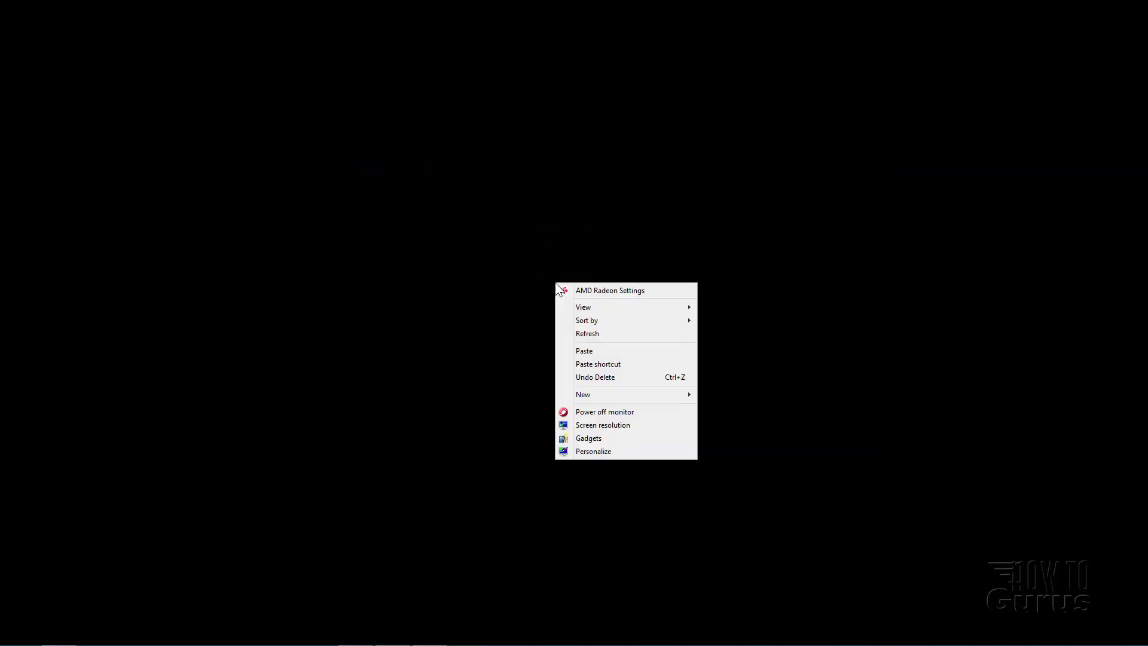
Turn on Show desktop icons from the desktop View menu, then reopen the View menu to toggle it.
mouse_move(604, 310)
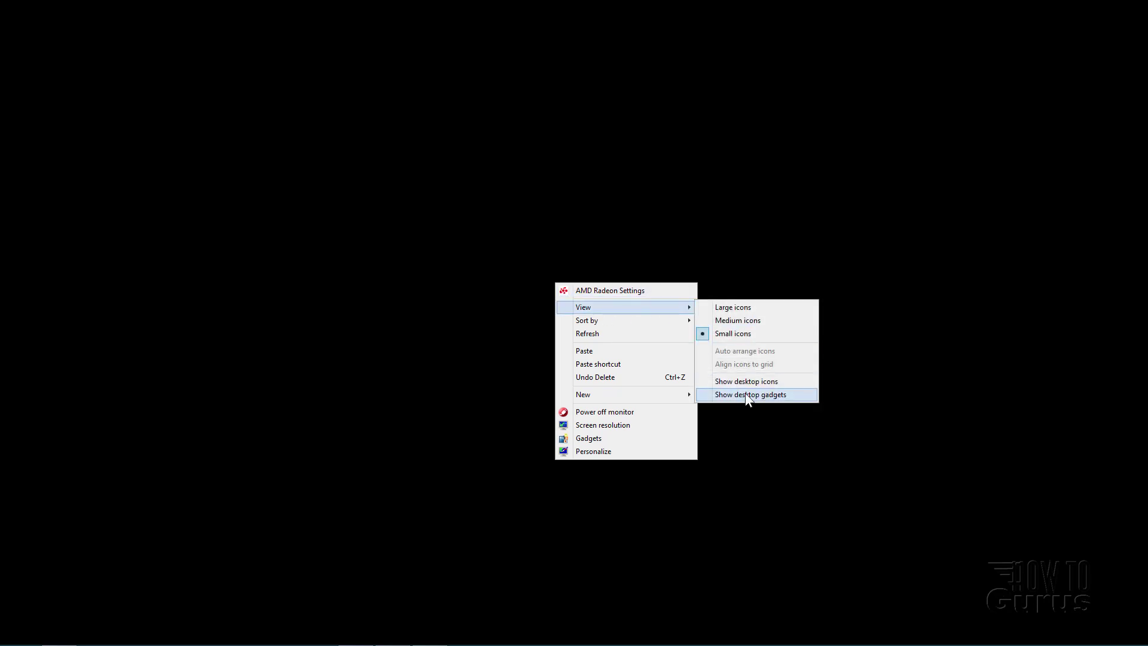
click(751, 378)
right_click(663, 293)
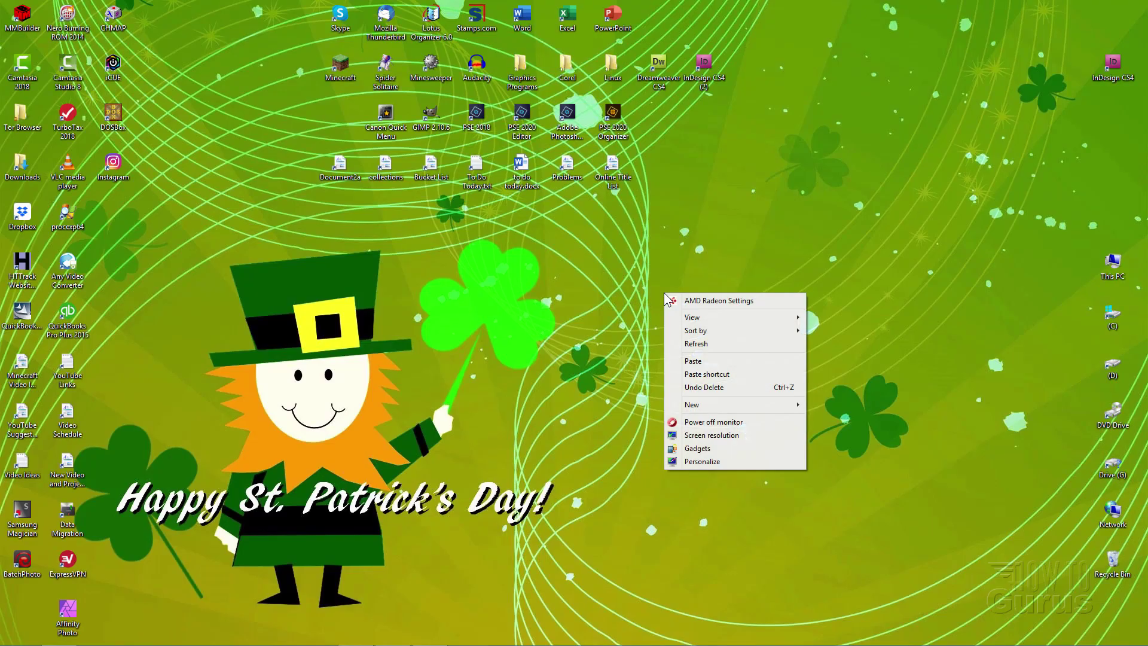
mouse_move(717, 316)
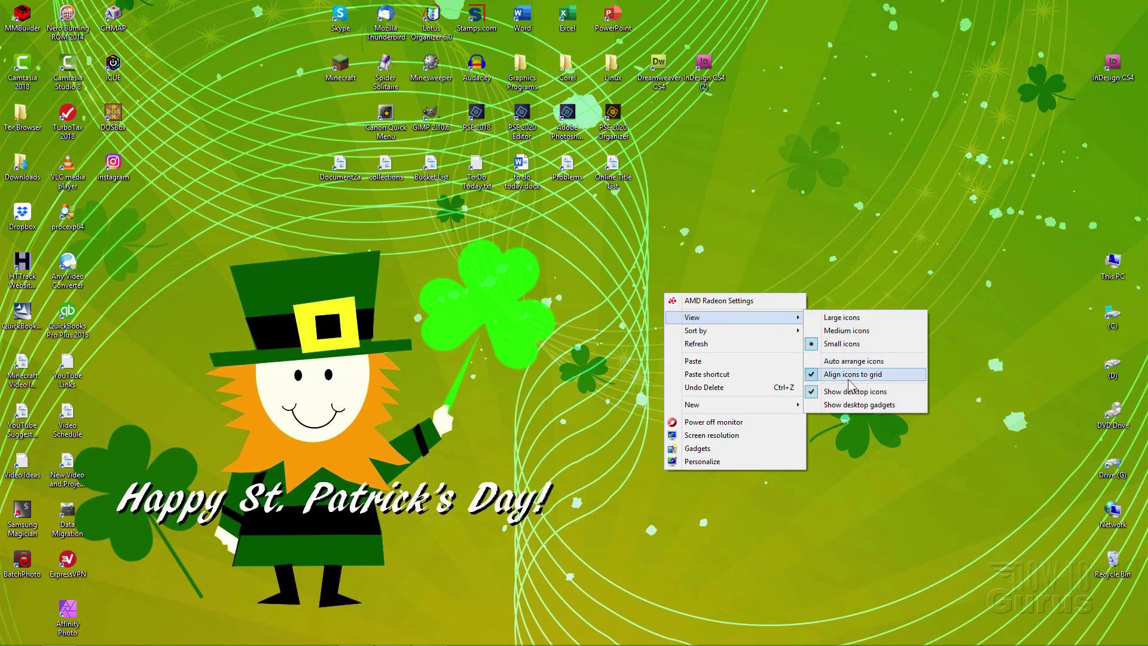